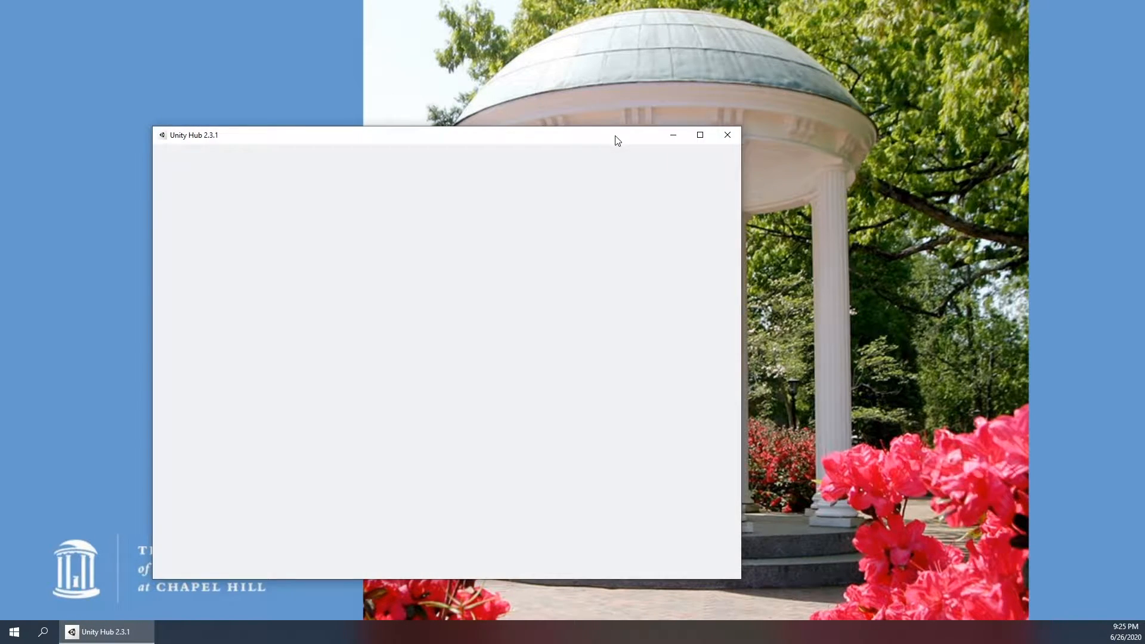
- Create a new project named hololens2eyetracking2 from the 3D template with Unity 2018.4.9f1
left_click_drag(615, 136, 775, 81)
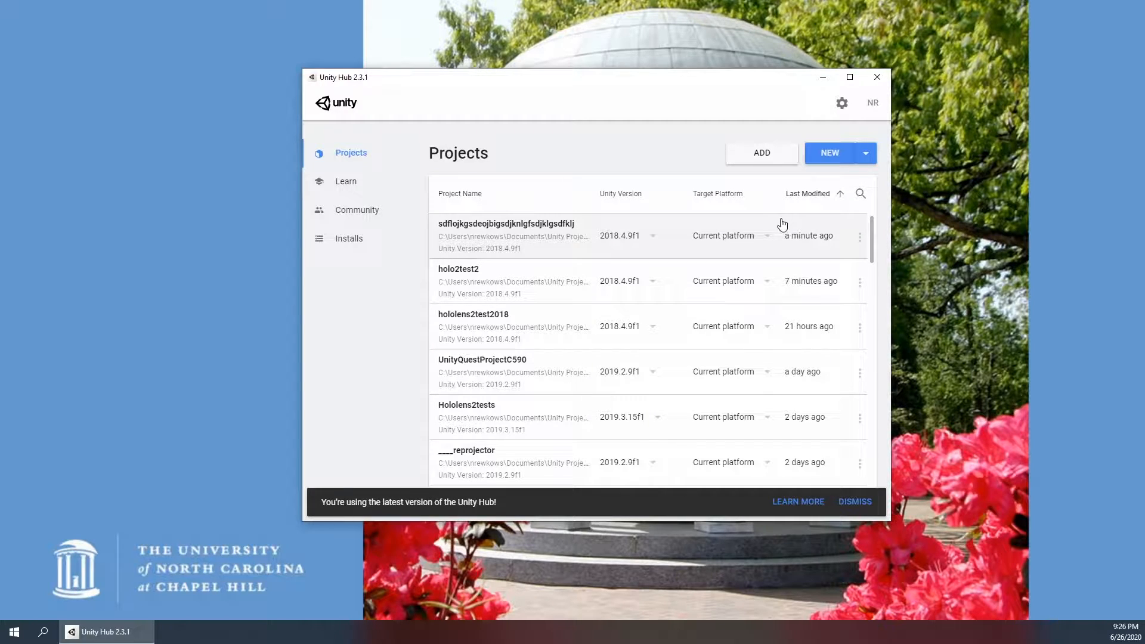
left_click(852, 502)
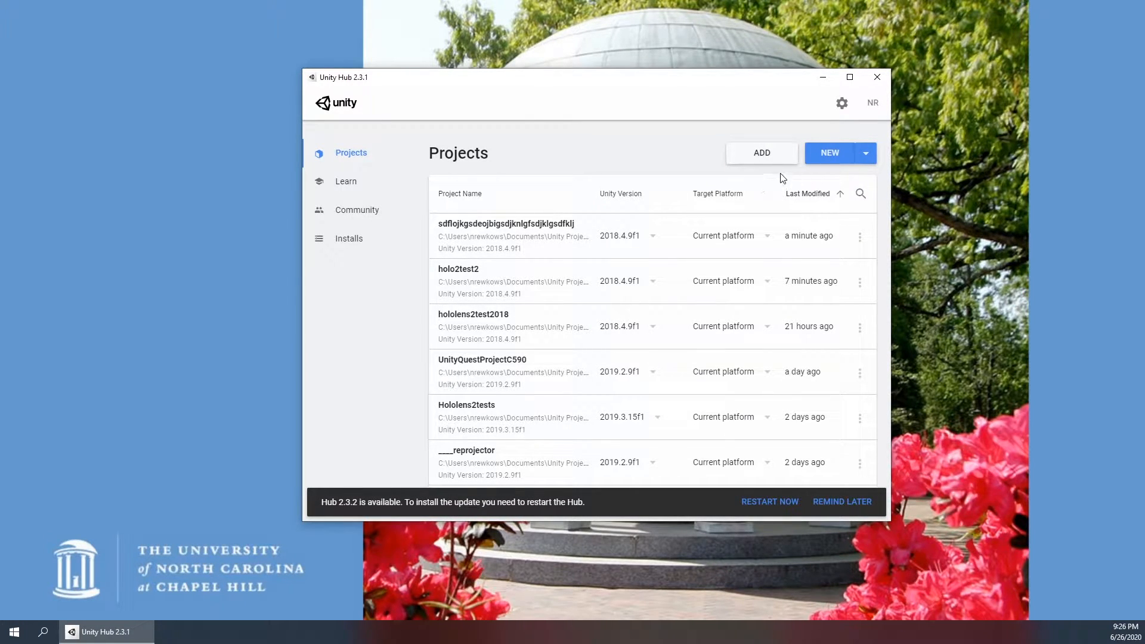
left_click(835, 155)
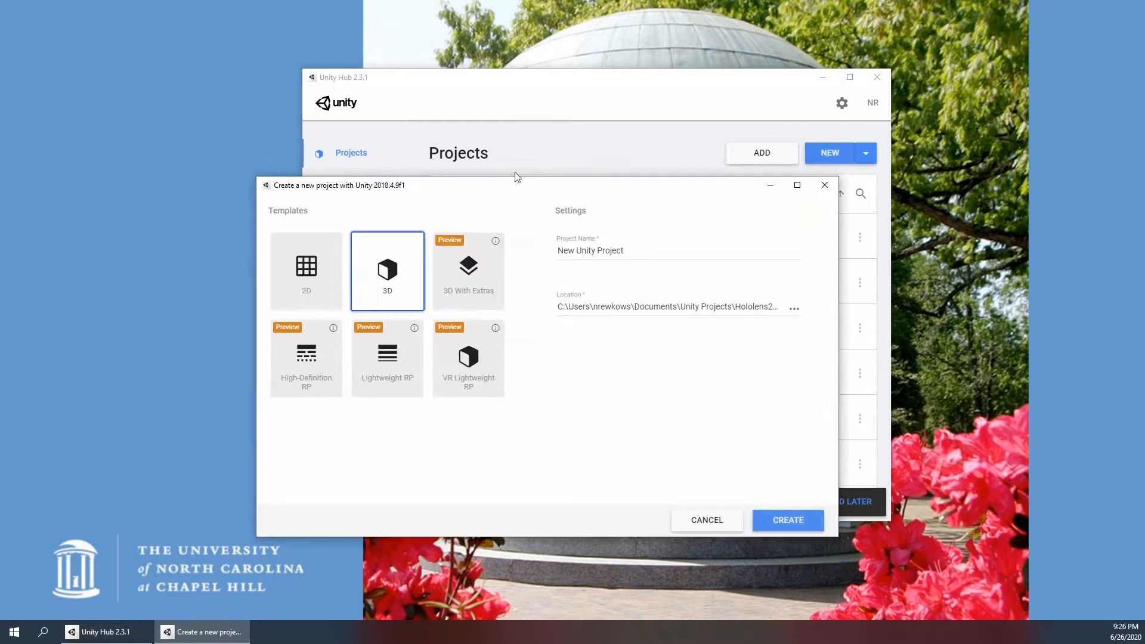
left_click_drag(626, 250, 503, 255)
type("hololen")
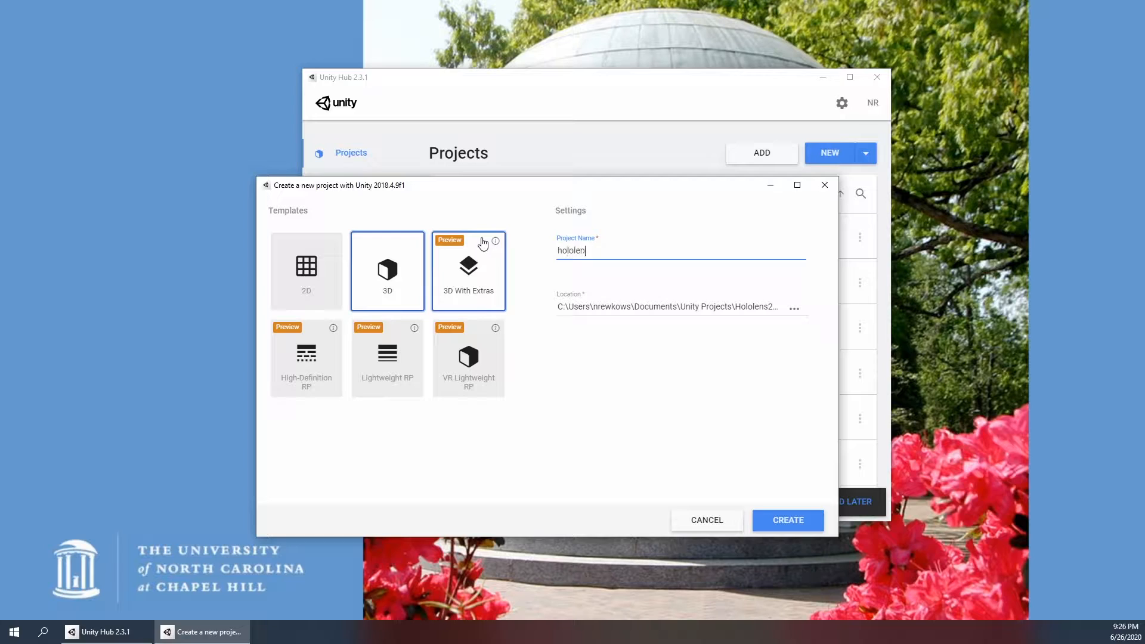
type("s2eyetracking2")
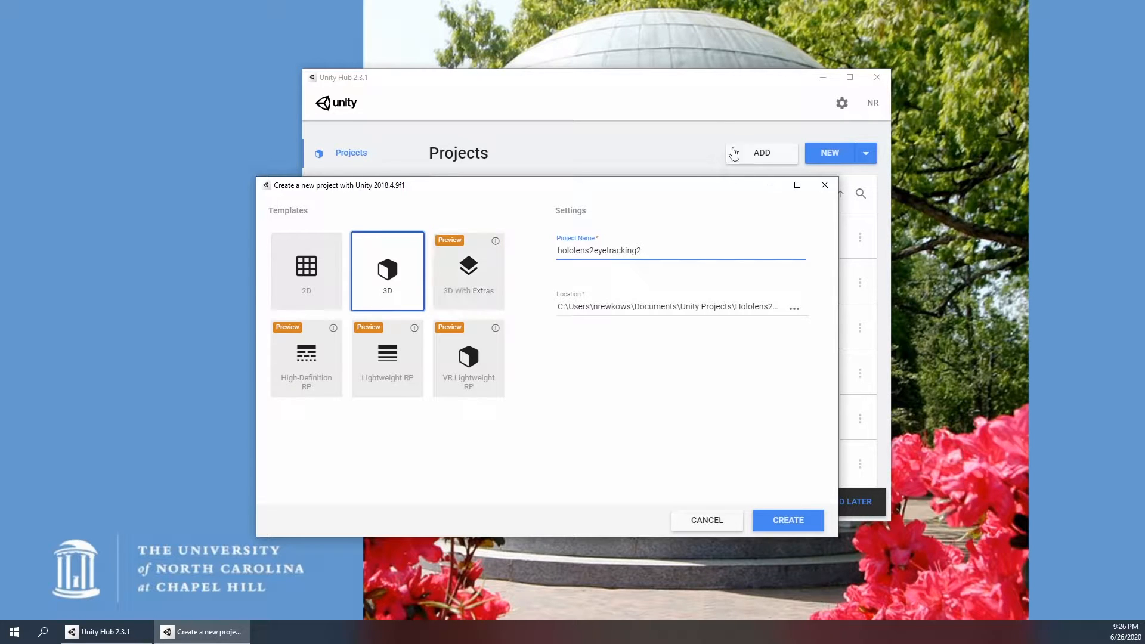
left_click(778, 520)
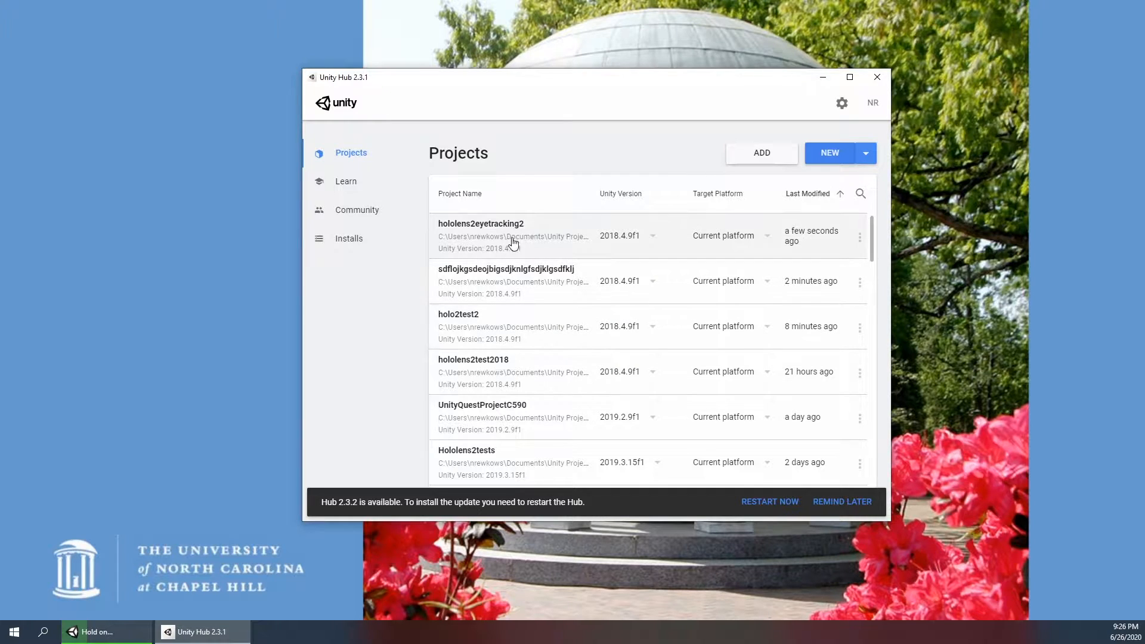
scroll(537, 336, "down", 4)
scroll(543, 328, "up", 4)
scroll(548, 317, "down", 1)
scroll(546, 317, "down", 3)
scroll(544, 304, "up", 4)
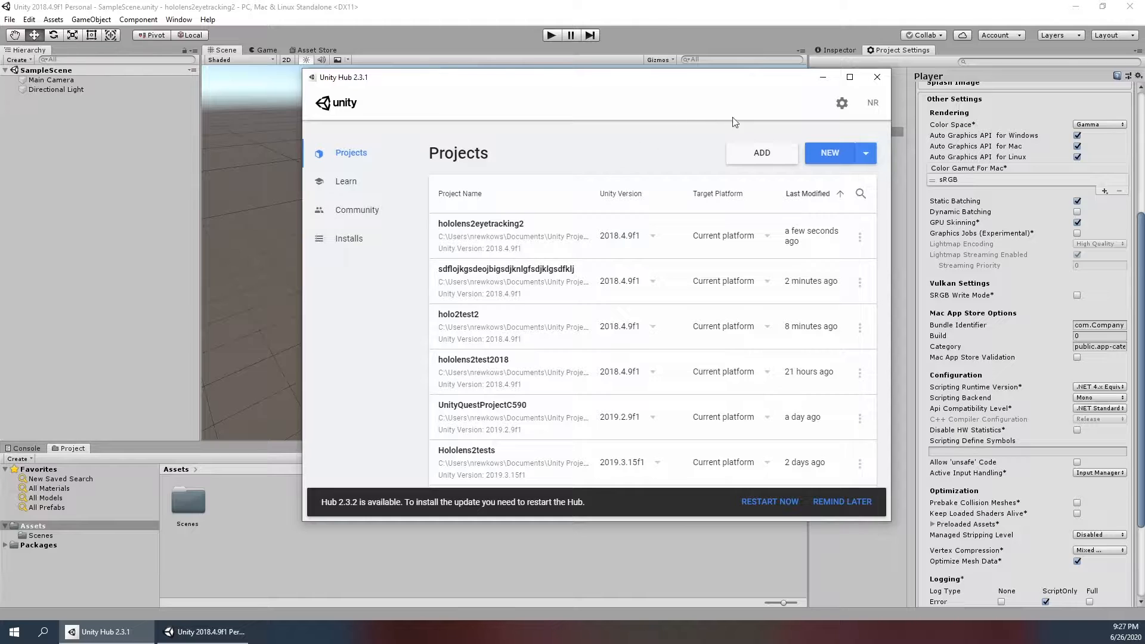
- Close the Unity Hub and switch the project's build platform to Universal Windows Platform
left_click(876, 77)
scroll(1025, 321, "up", 5)
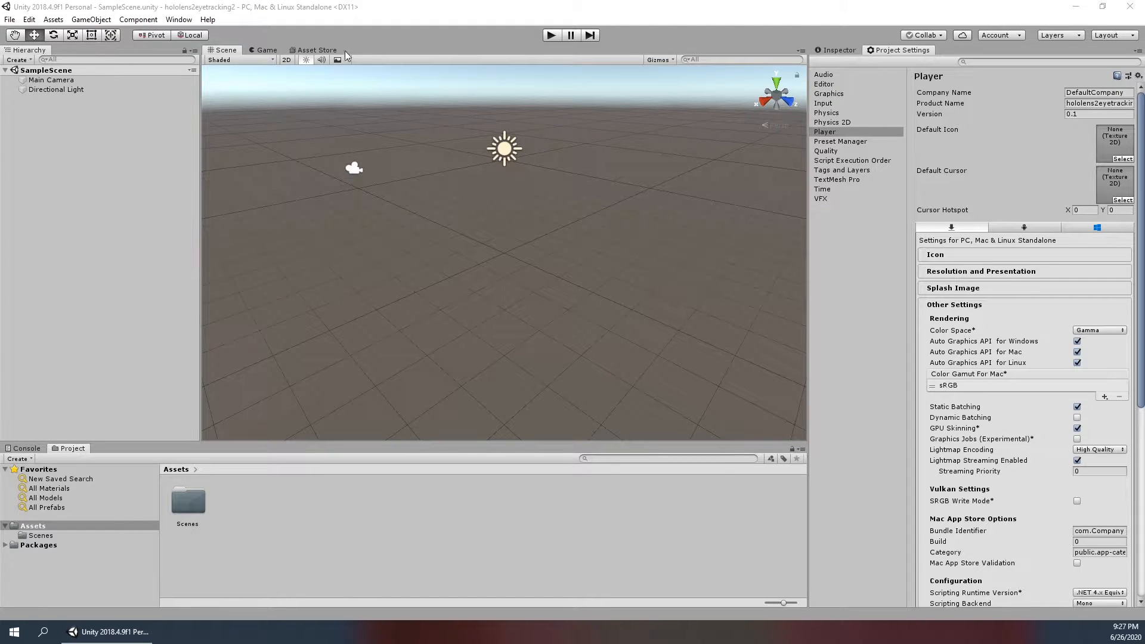
left_click(10, 19)
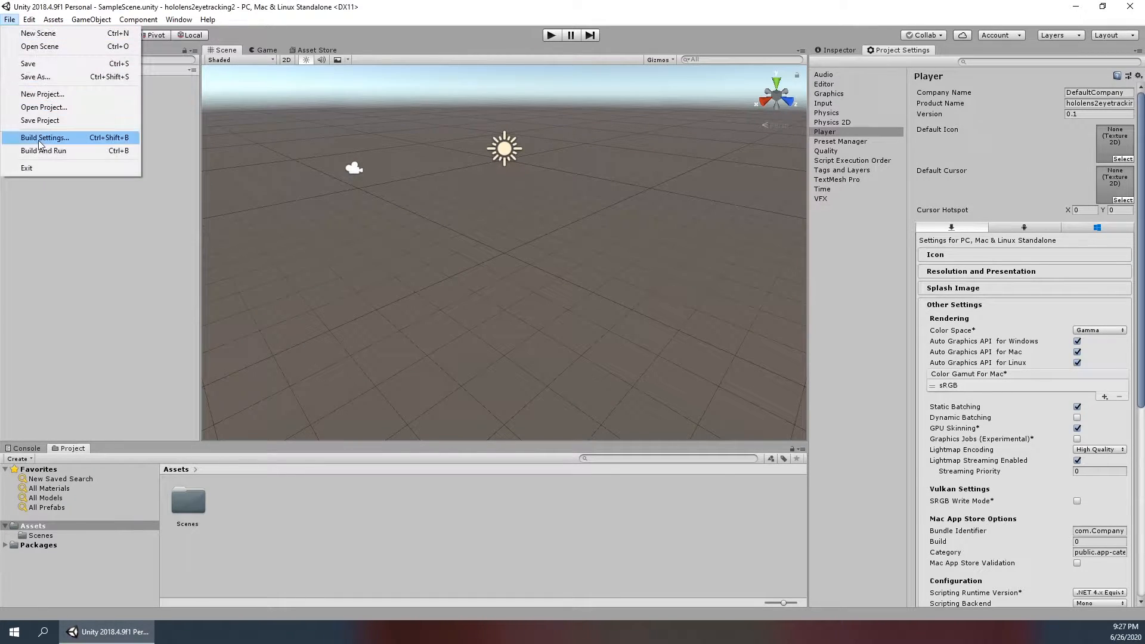
left_click(77, 138)
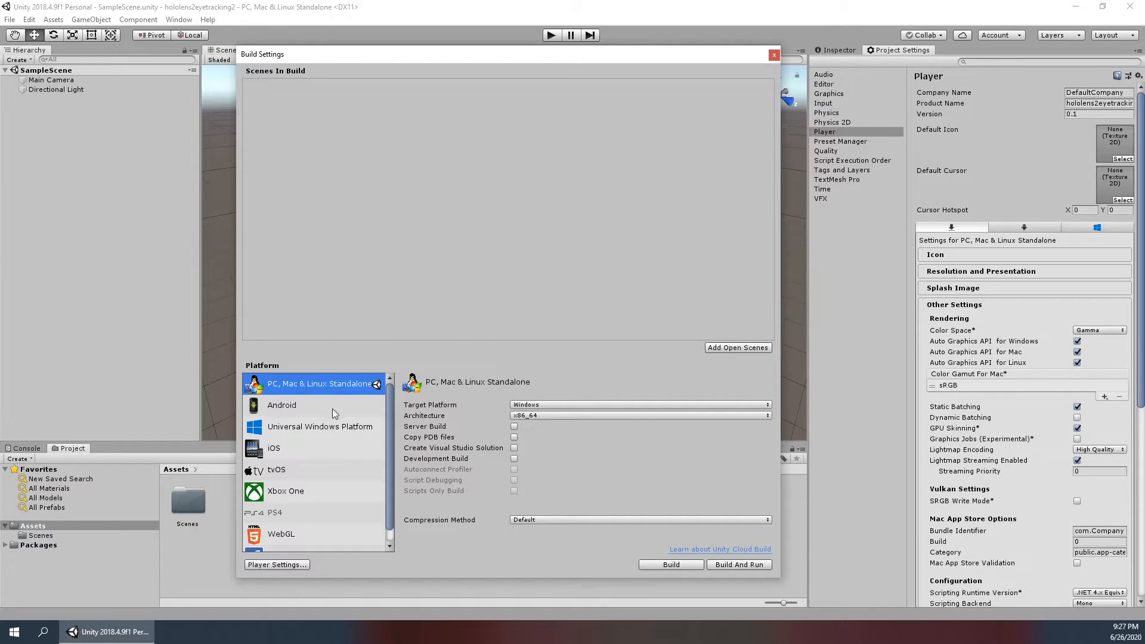
left_click(330, 428)
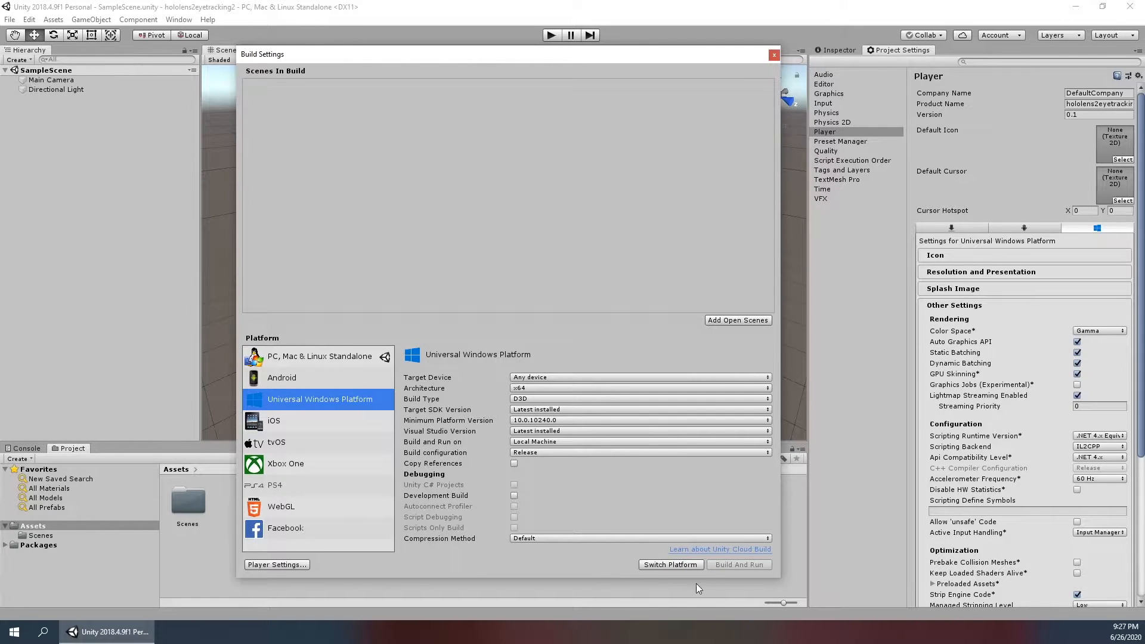
left_click(670, 565)
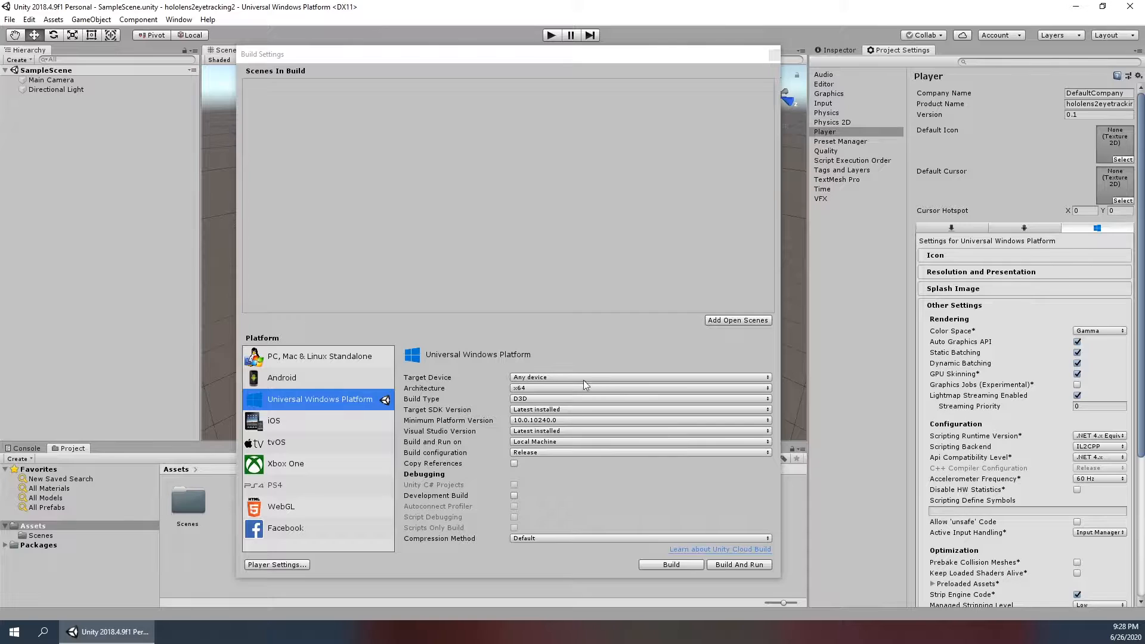
- Review the available Minimum Platform Version and Target SDK Version options in the Universal Windows Platform build settings
left_click(555, 421)
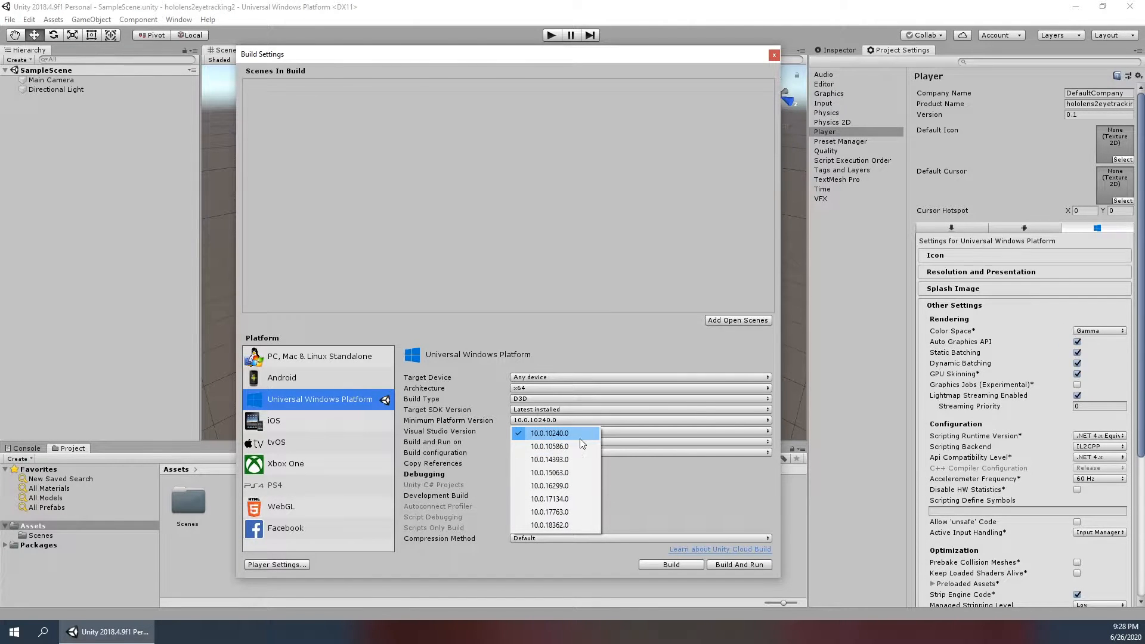
left_click(550, 431)
left_click(545, 421)
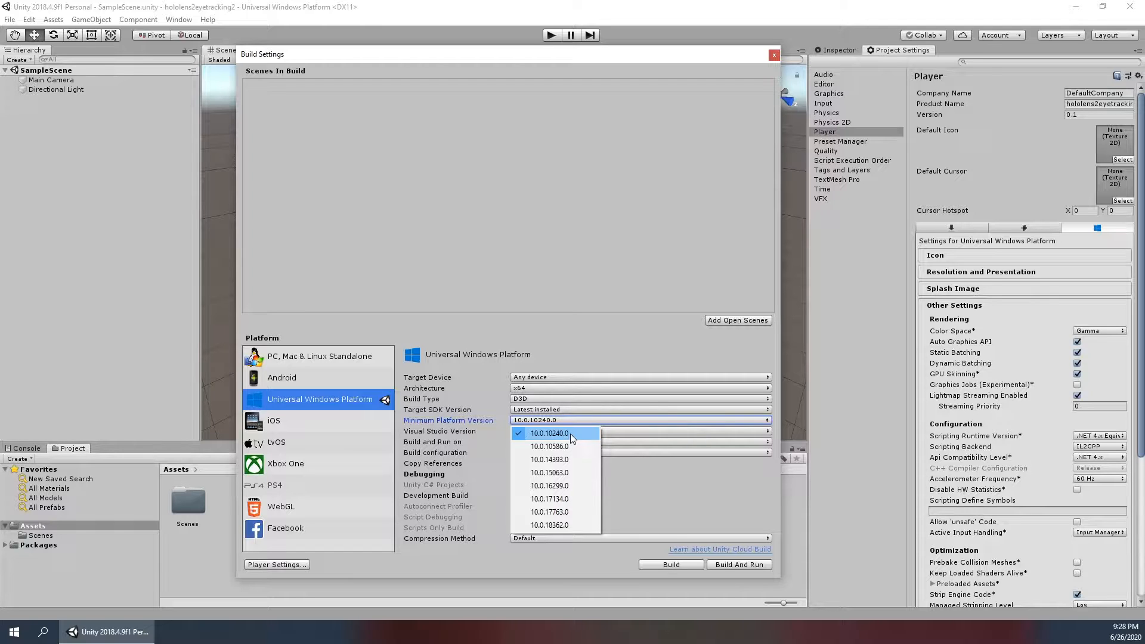
left_click(568, 420)
left_click(561, 411)
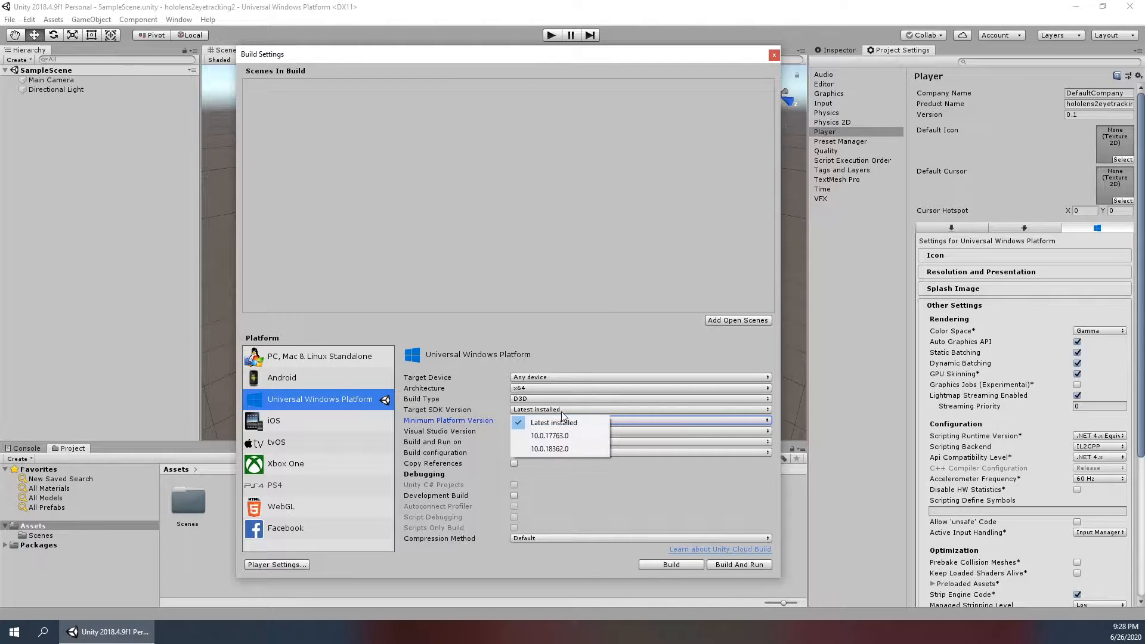
left_click(617, 412)
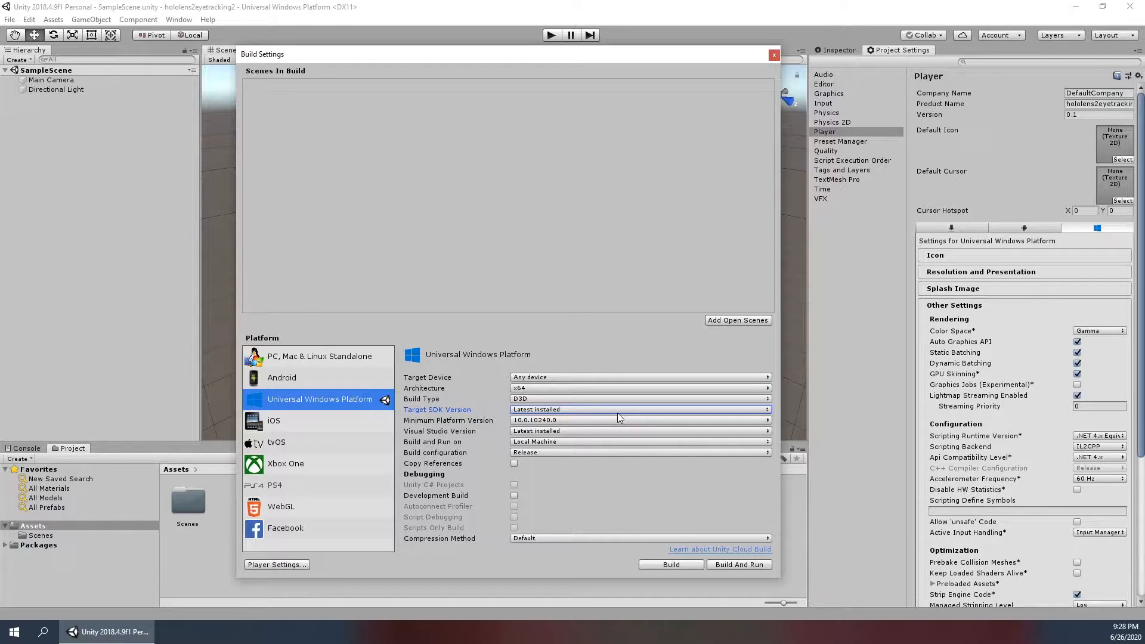
left_click(617, 413)
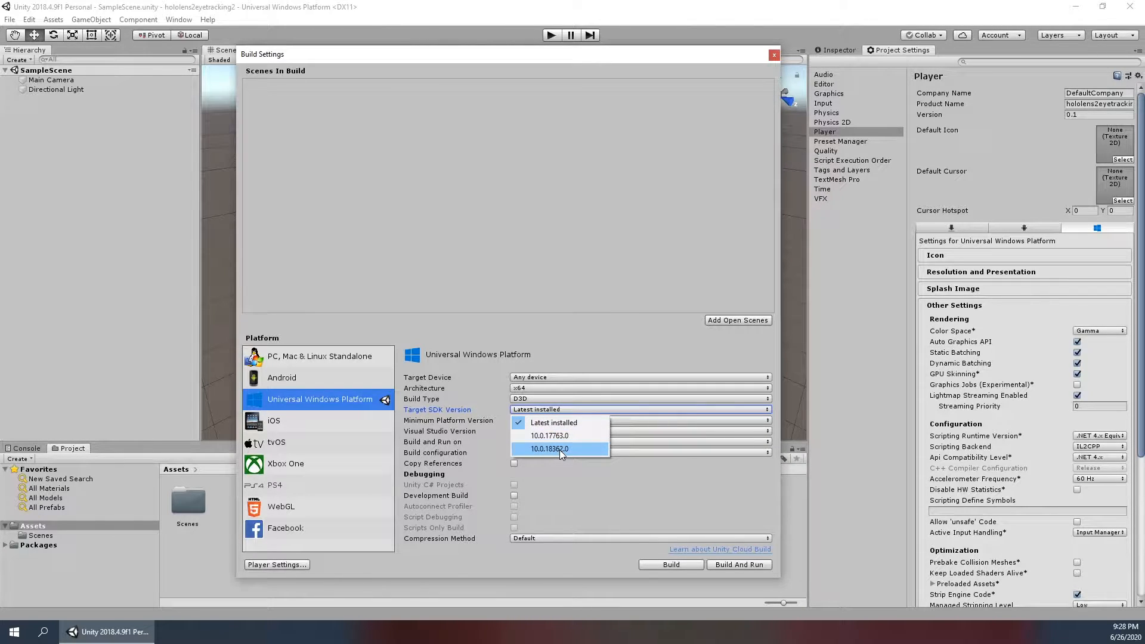
left_click(663, 421)
left_click(654, 420)
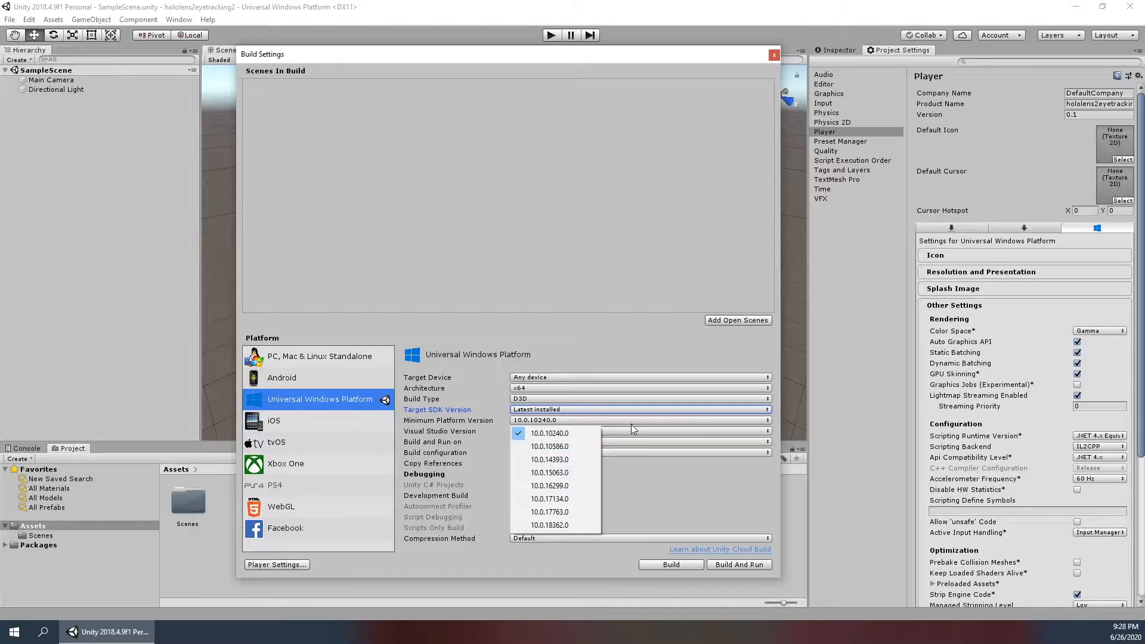
left_click(669, 417)
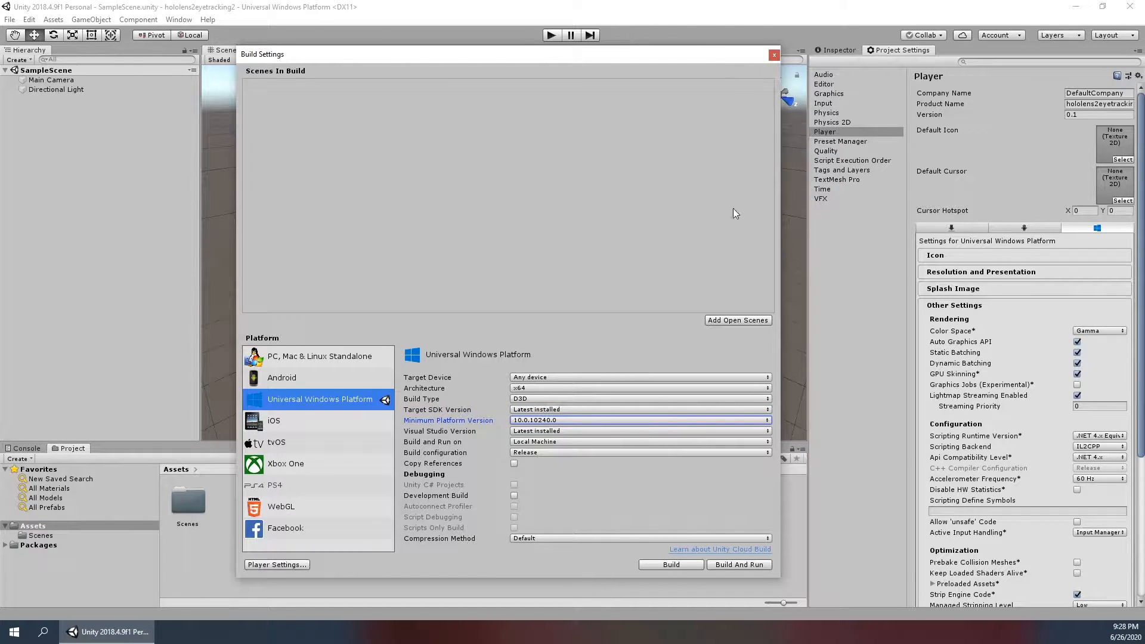
left_click(773, 55)
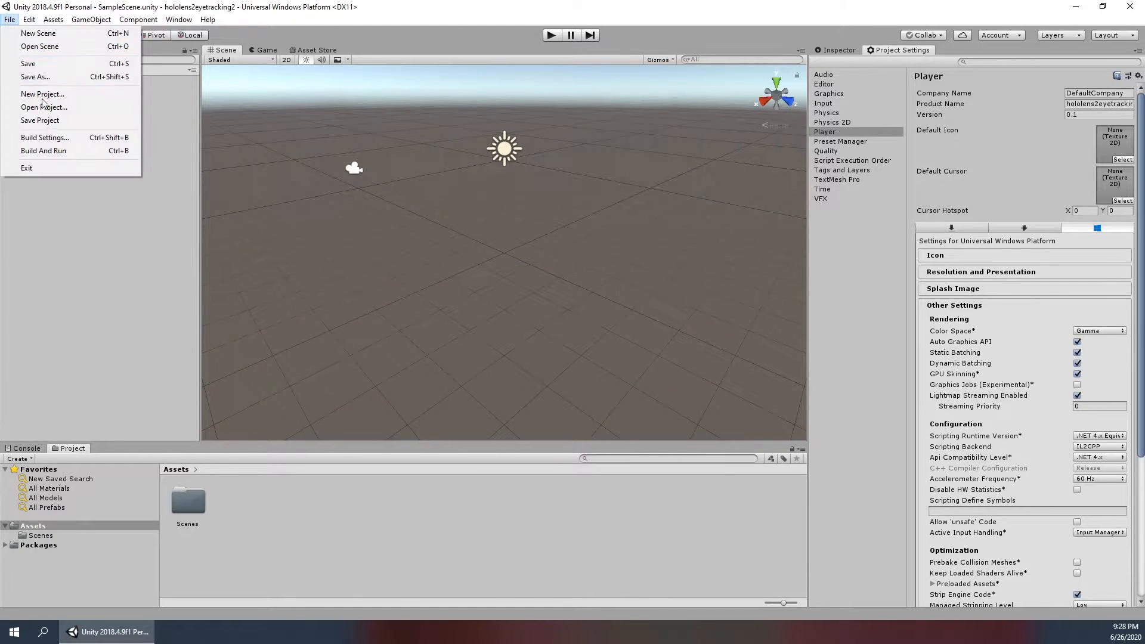
left_click(53, 138)
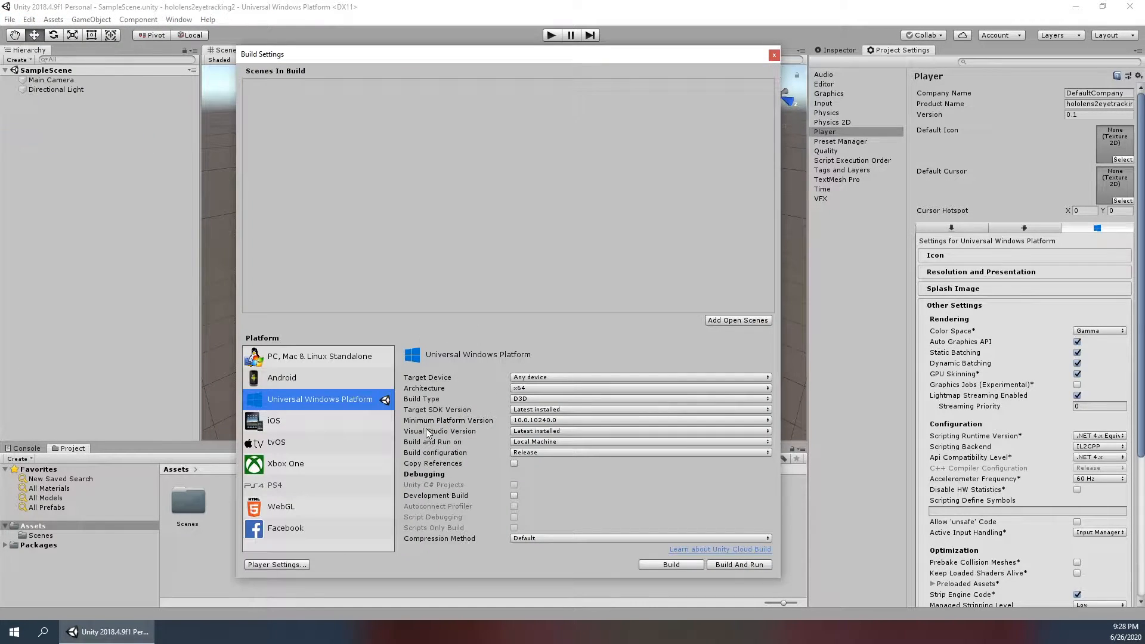
left_click(774, 55)
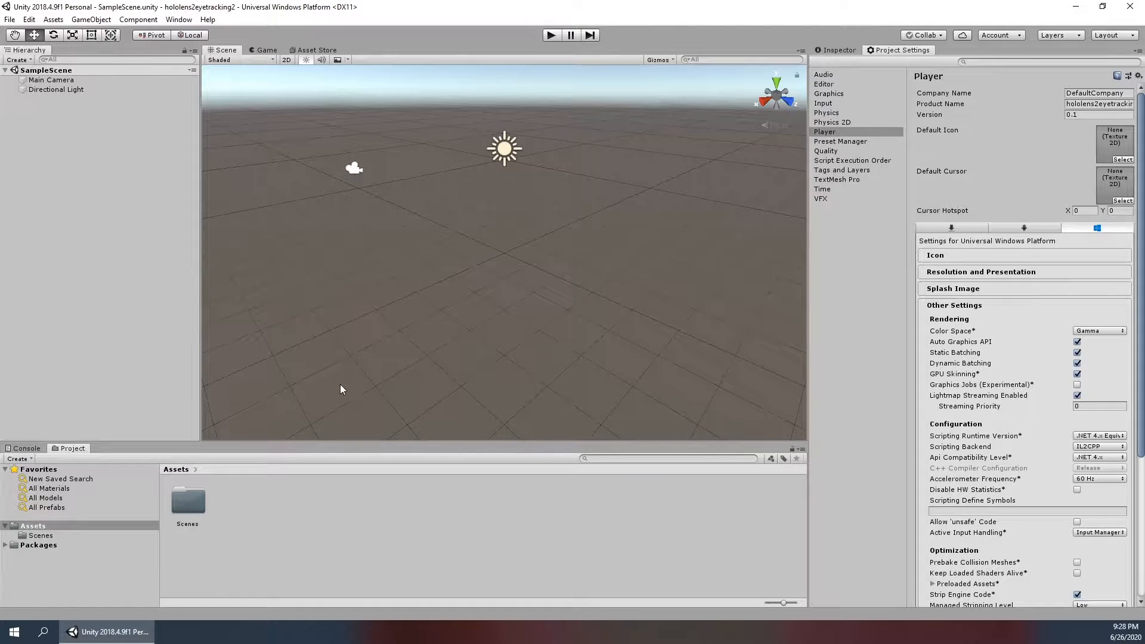
- Import all contents of the custom package Microsoft.MixedReality.Toolkit.Unity.Foundation.2.4.0.unitypackage from the Hololens2tests folder
left_click(55, 21)
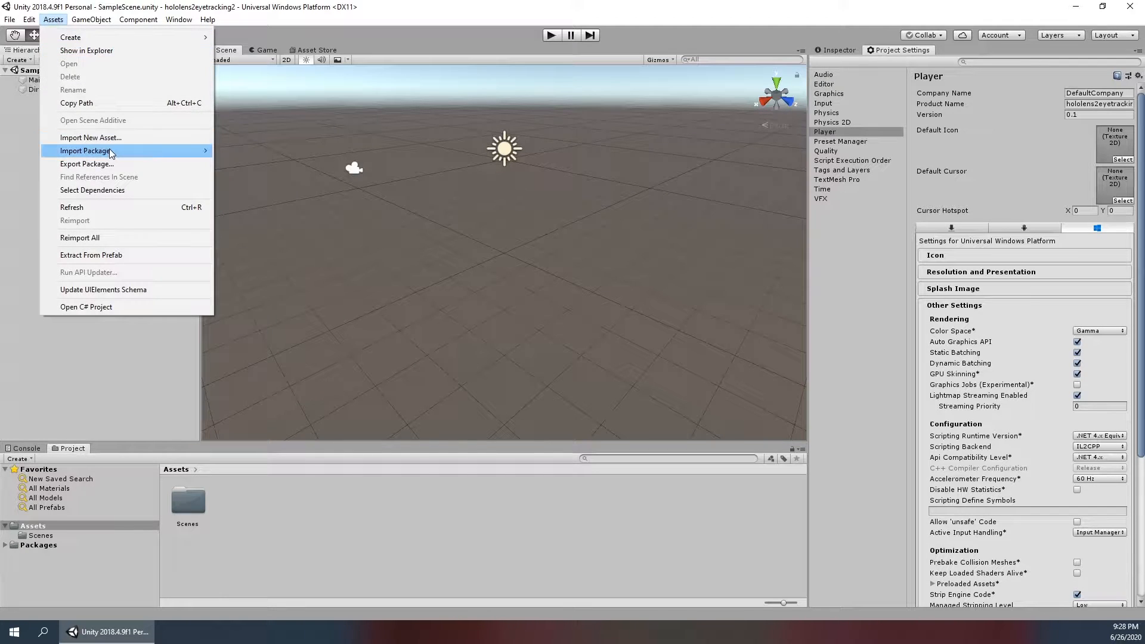
mouse_move(110, 148)
left_click(232, 155)
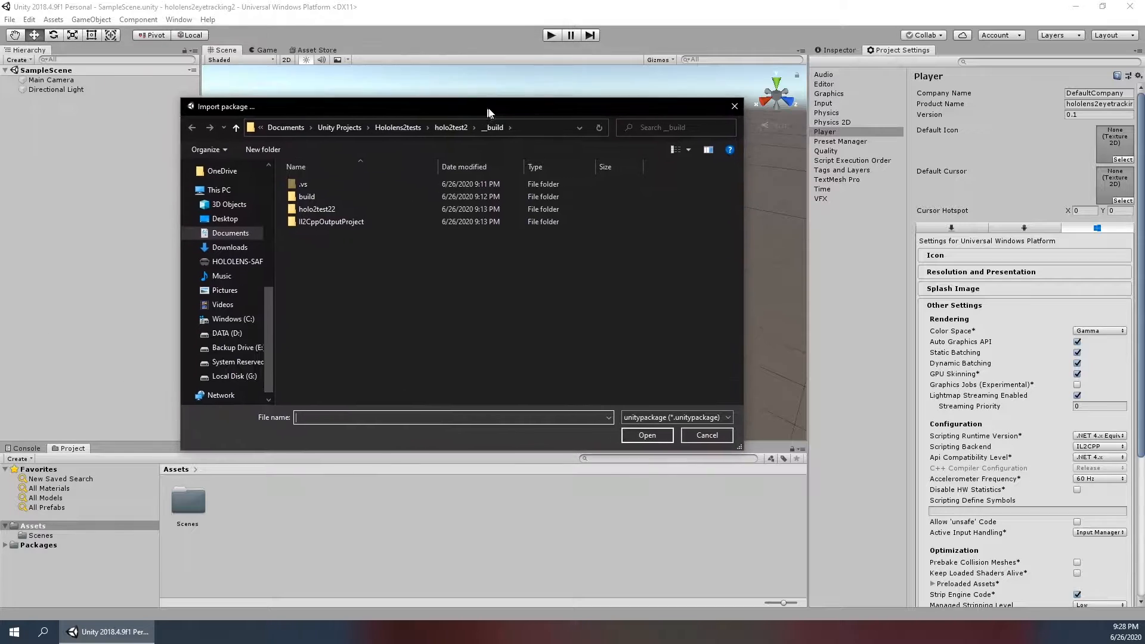
left_click_drag(495, 105, 0, 108)
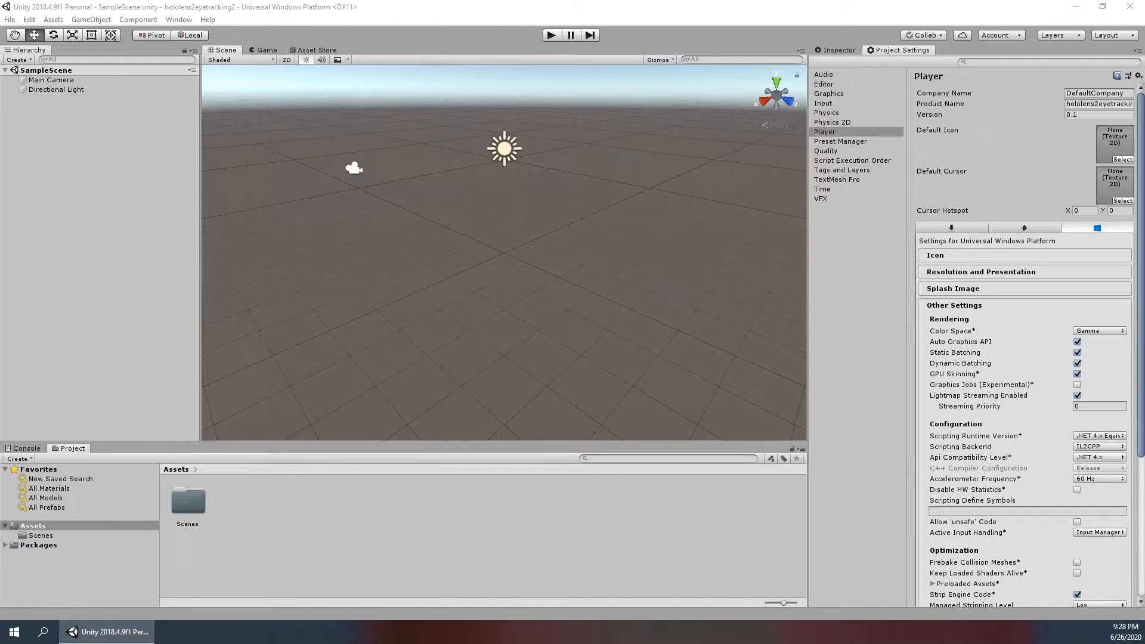
left_click_drag(0, 107, 394, 139)
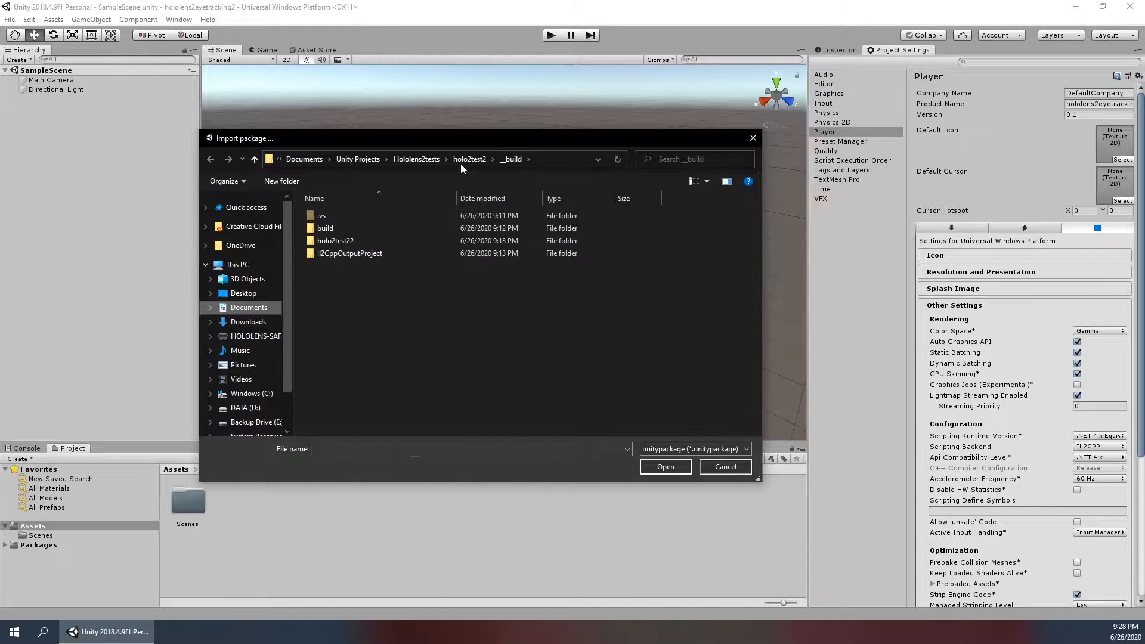
left_click(416, 159)
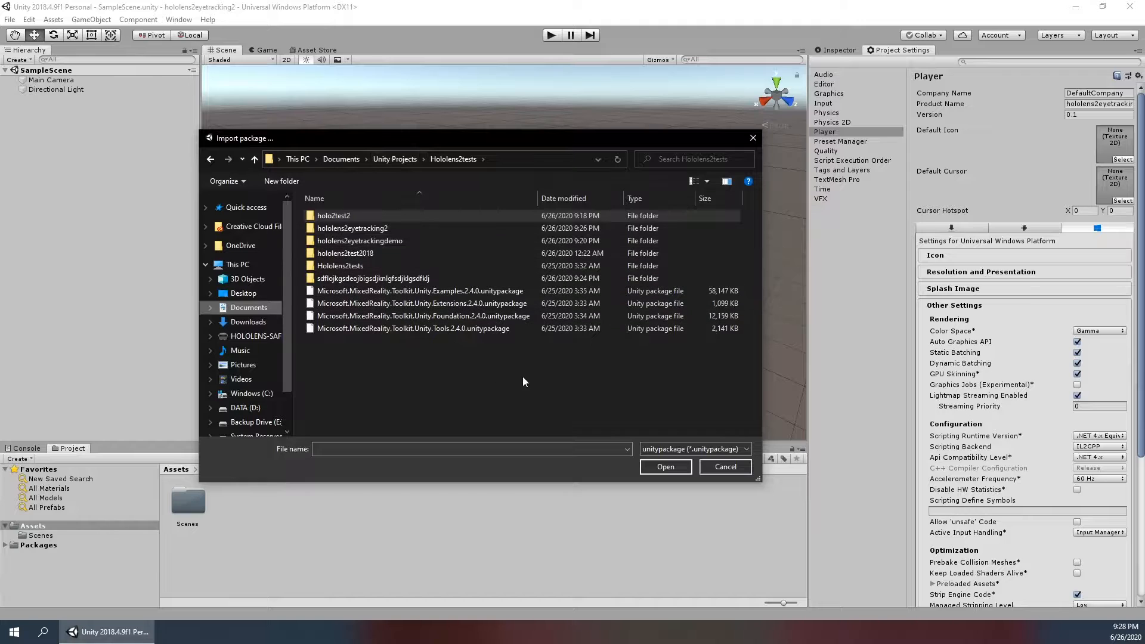
left_click(440, 292)
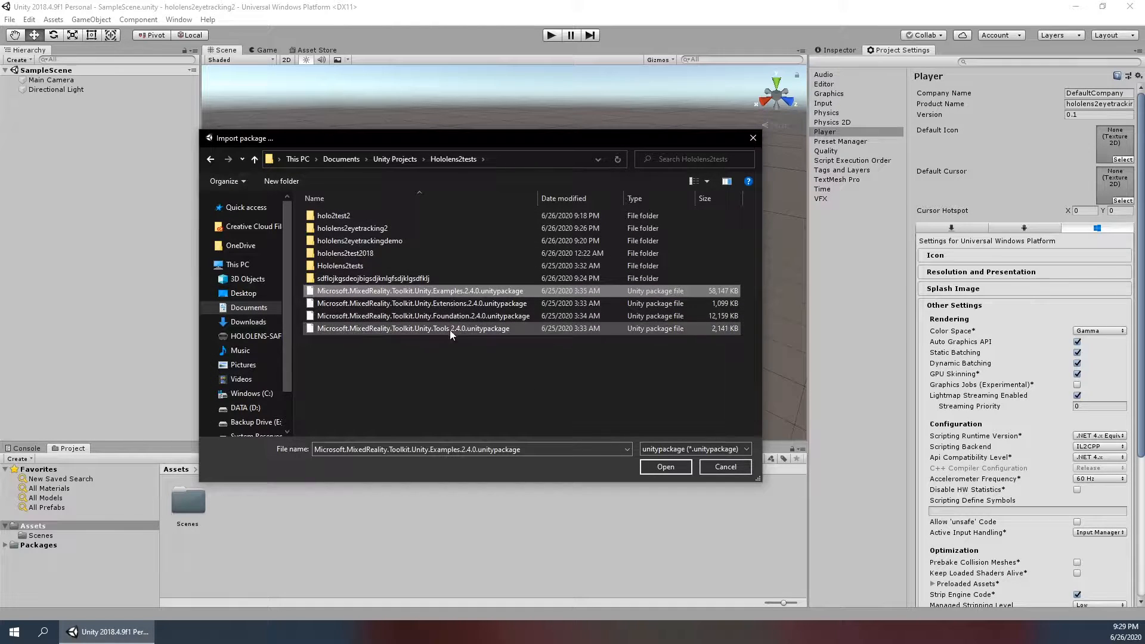
left_click(408, 317)
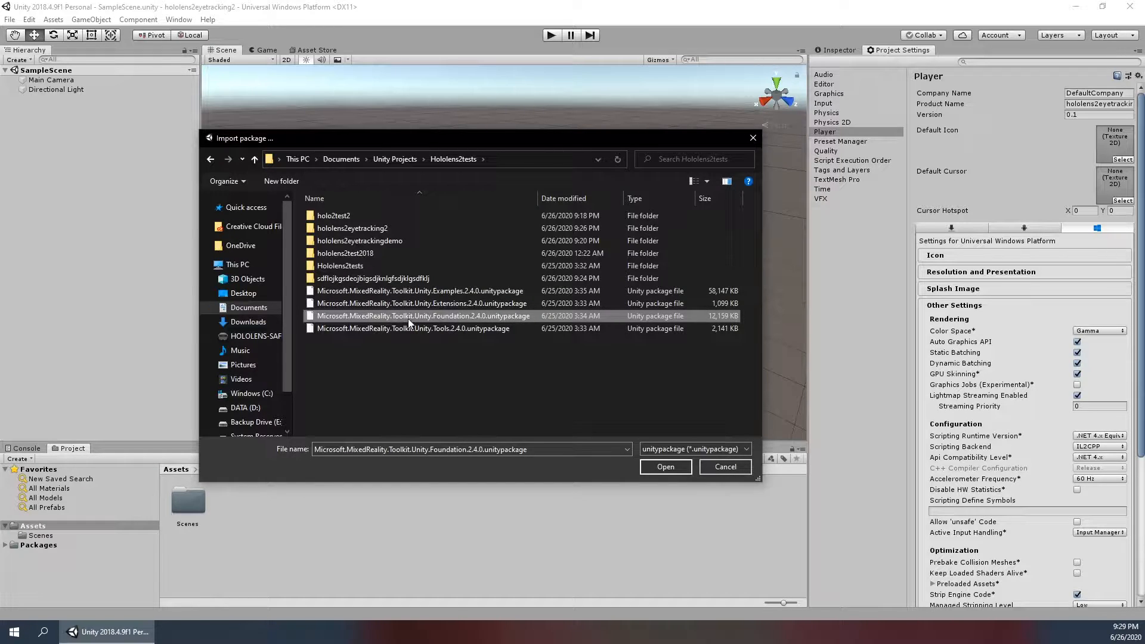
double_click(462, 317)
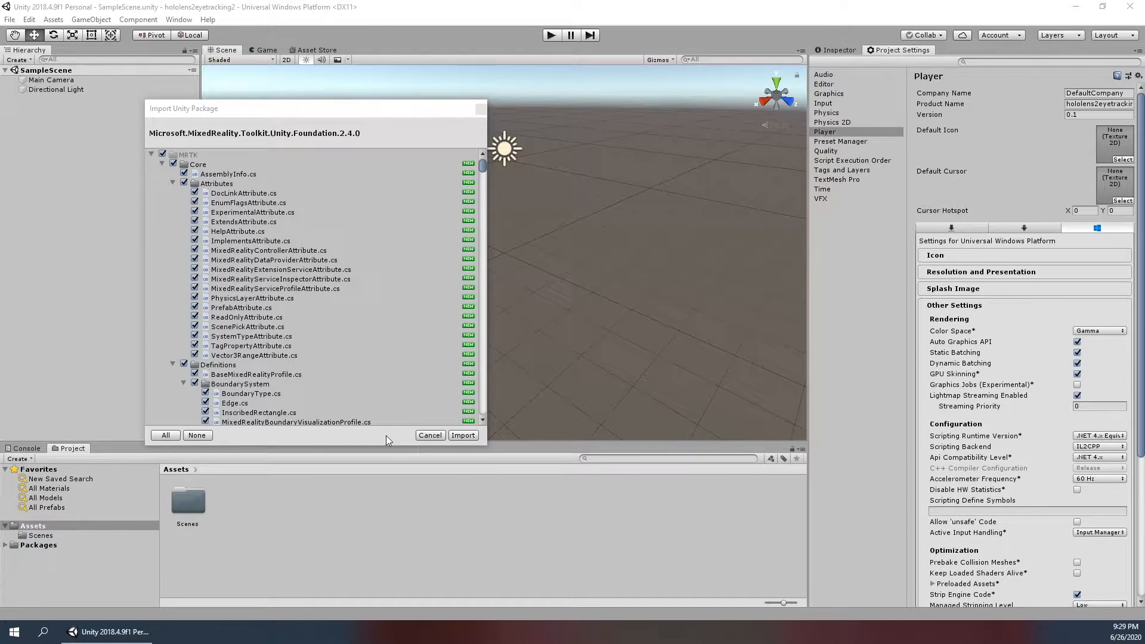
left_click(465, 435)
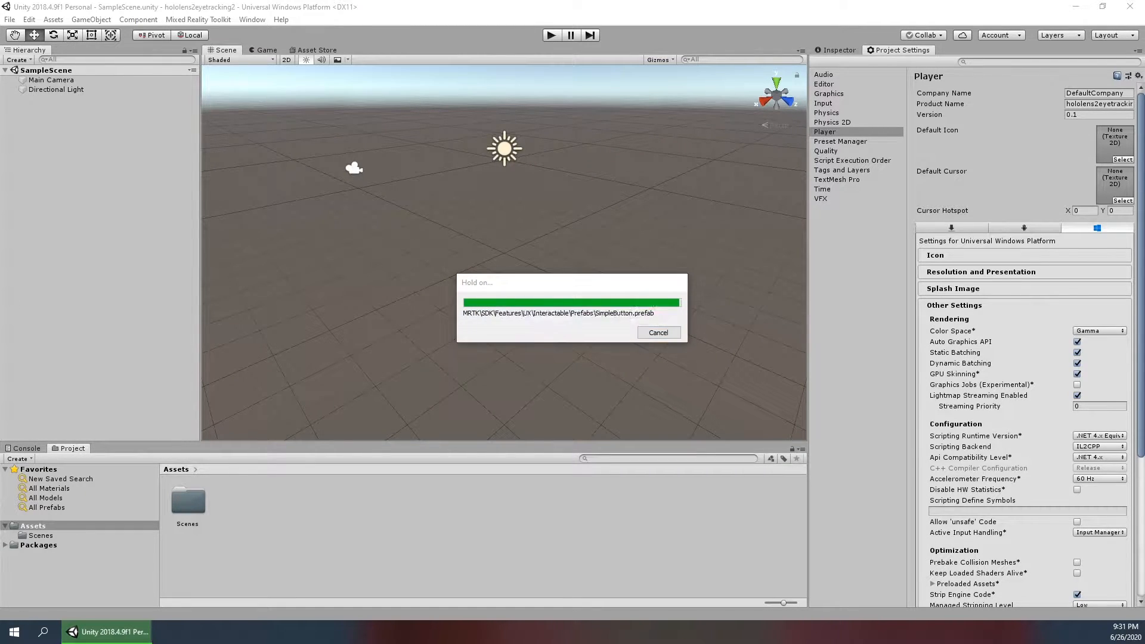
- Review the MRTK Project Configurator's project settings, audio spatializer choices, MSBuild support and UWP capabilities
left_click_drag(321, 267, 431, 234)
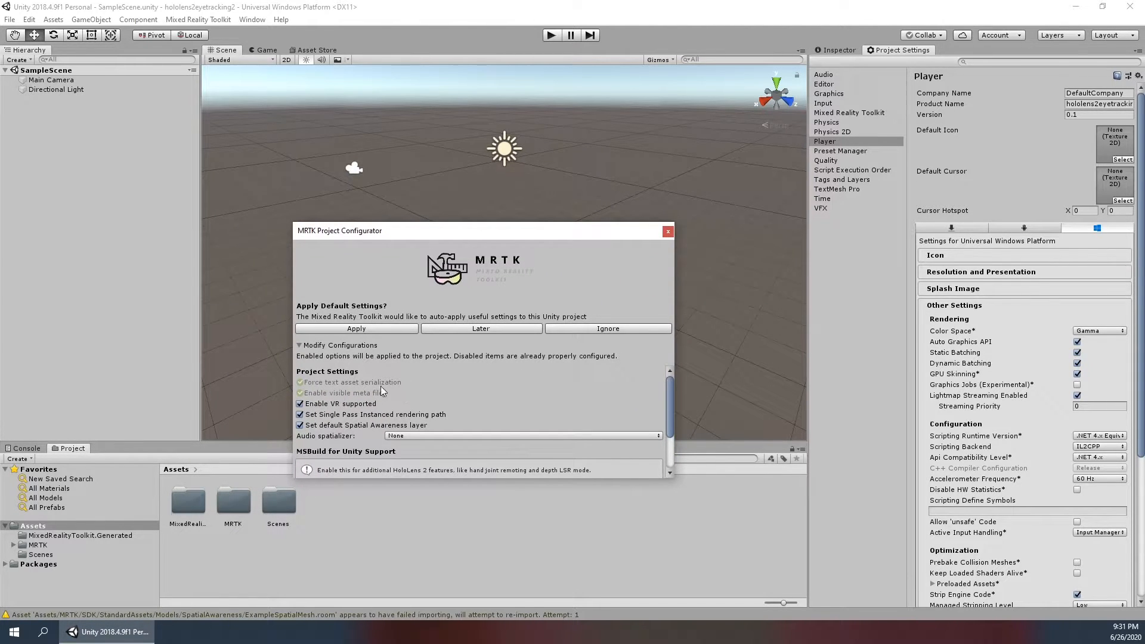
scroll(381, 385, "down", 3)
scroll(340, 416, "up", 3)
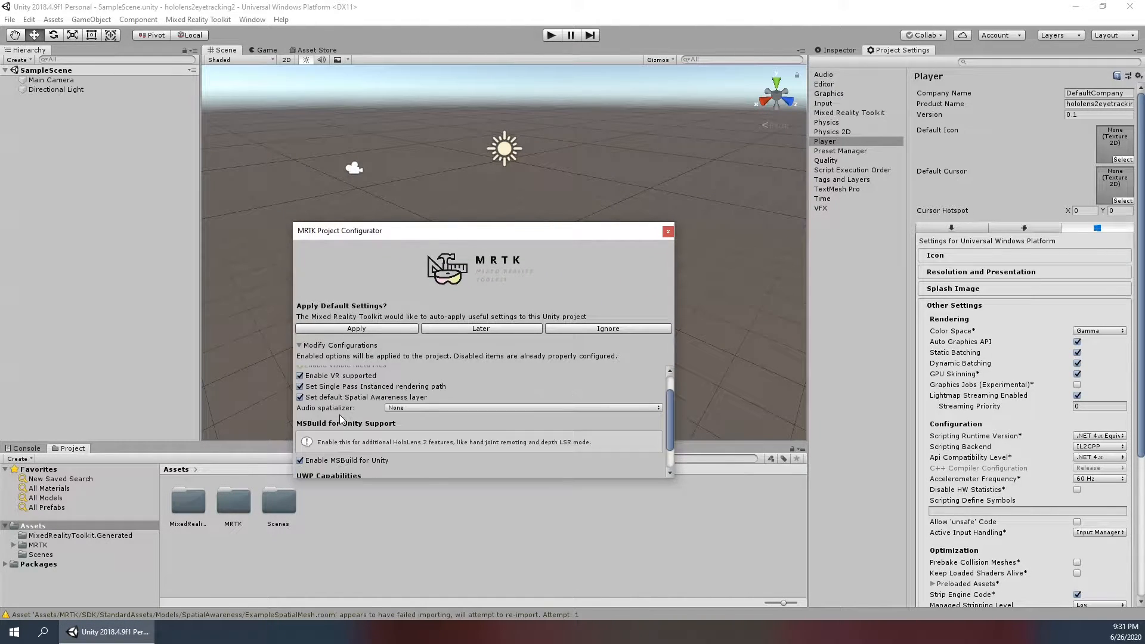
left_click(404, 436)
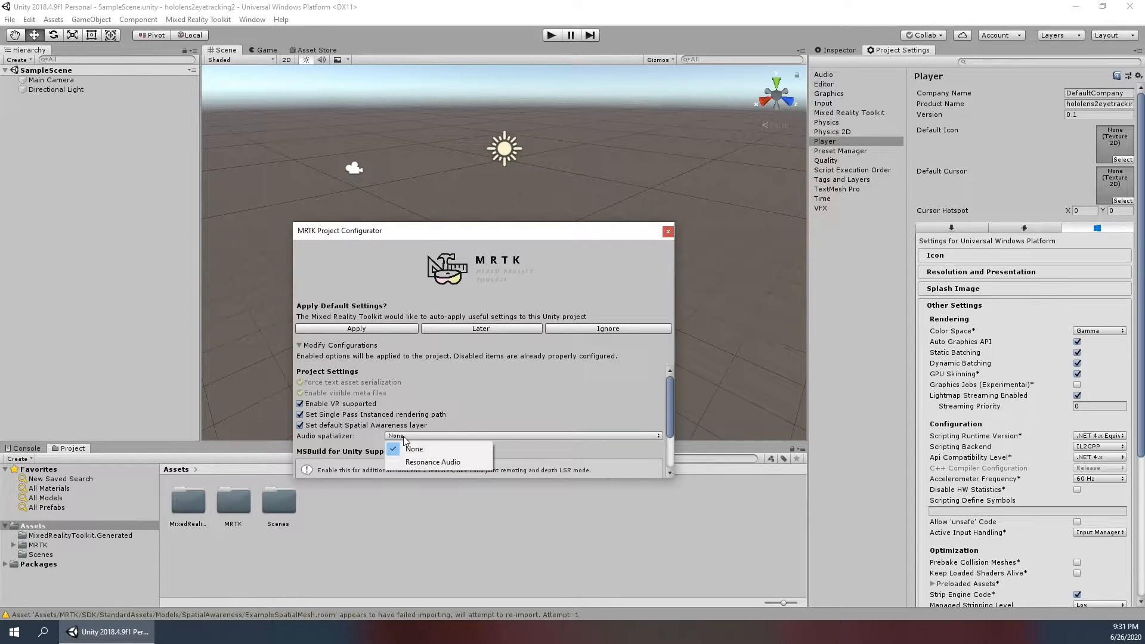
left_click(404, 440)
scroll(337, 452, "down", 3)
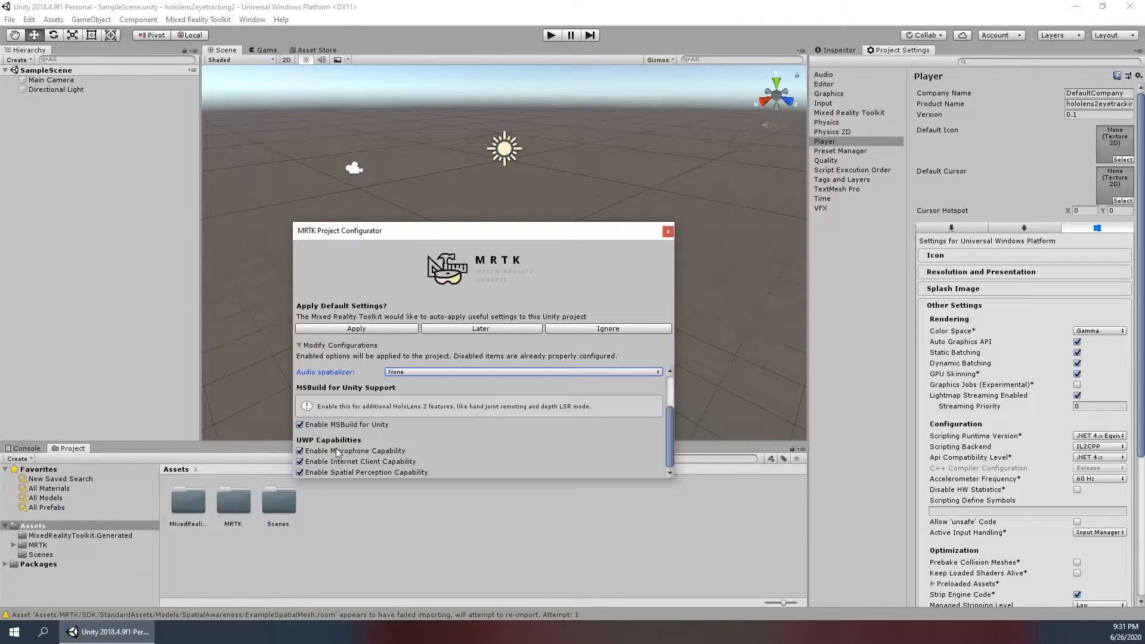
scroll(337, 452, "up", 3)
left_click(396, 437)
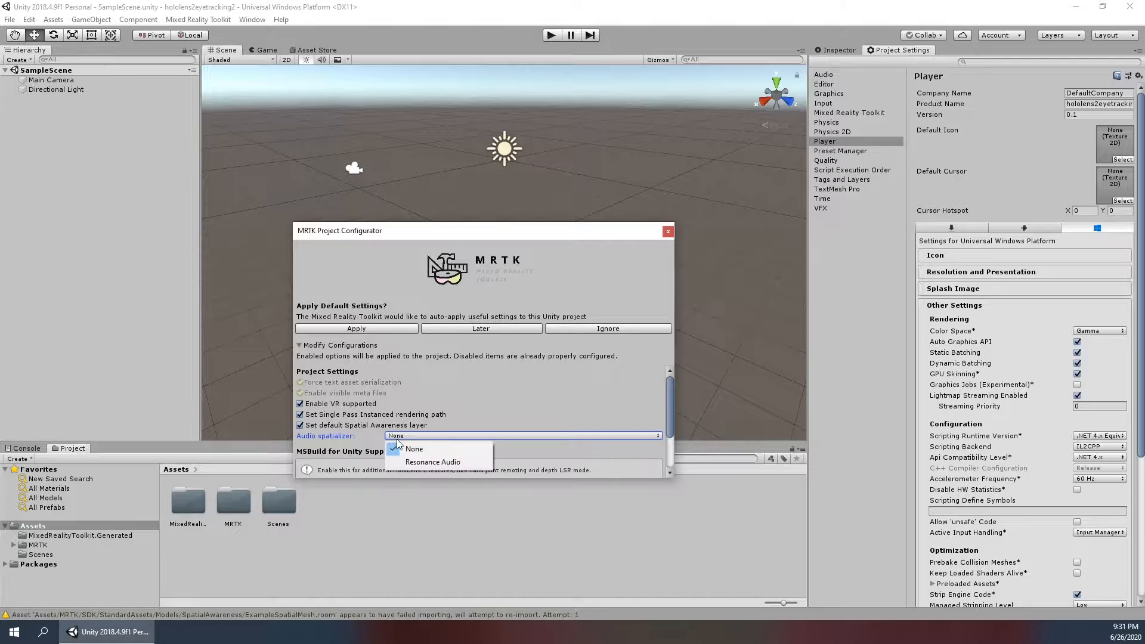
left_click(411, 436)
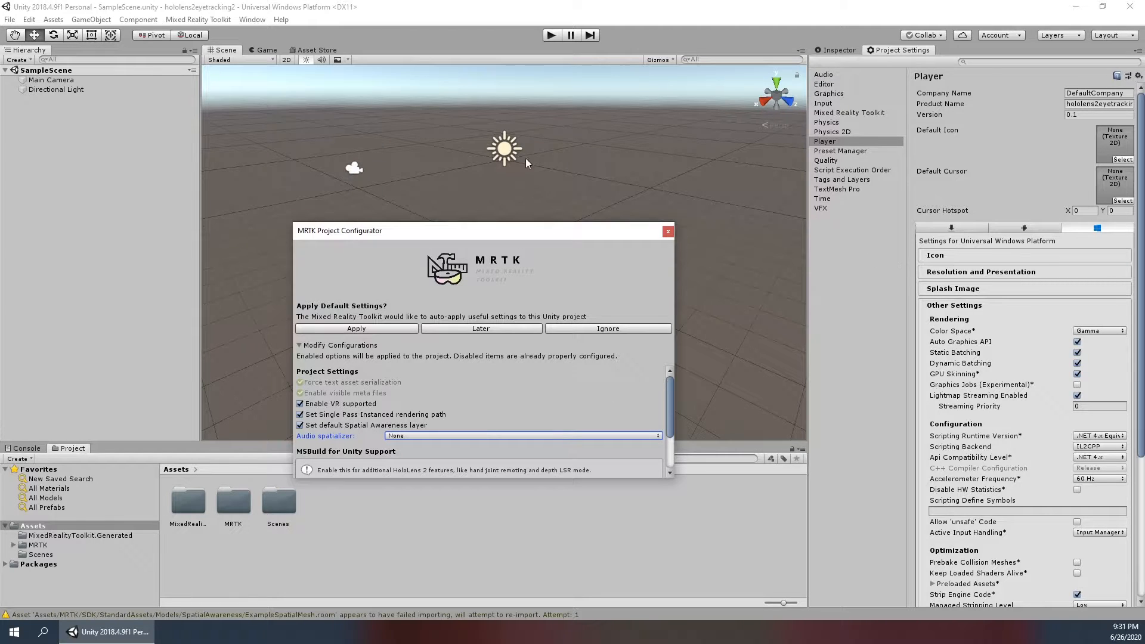
left_click(416, 435)
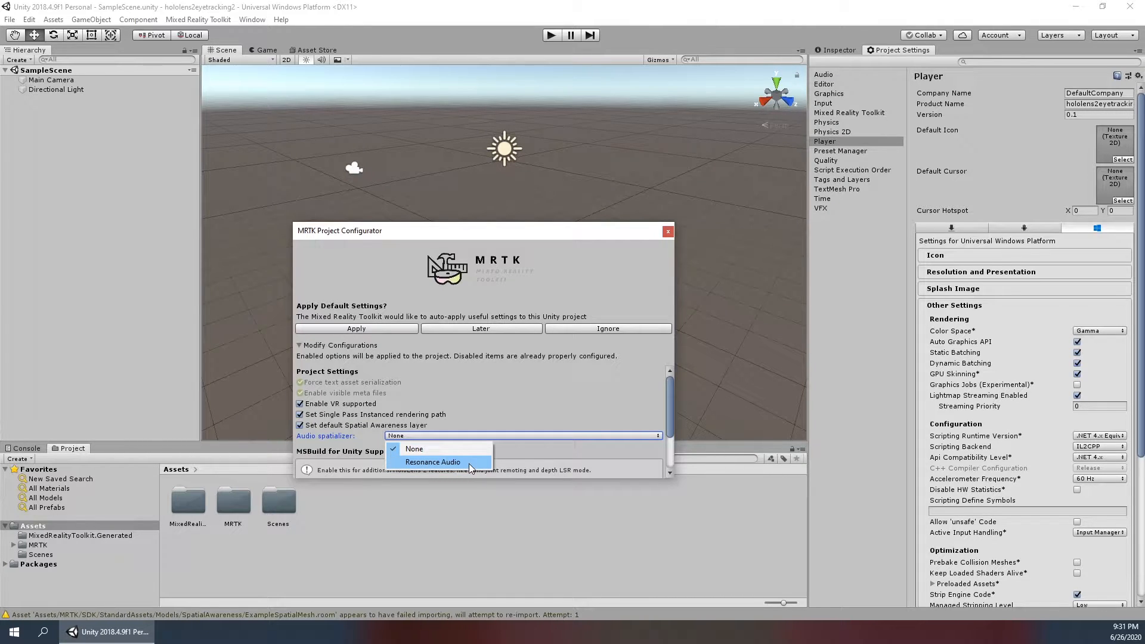
left_click(516, 442)
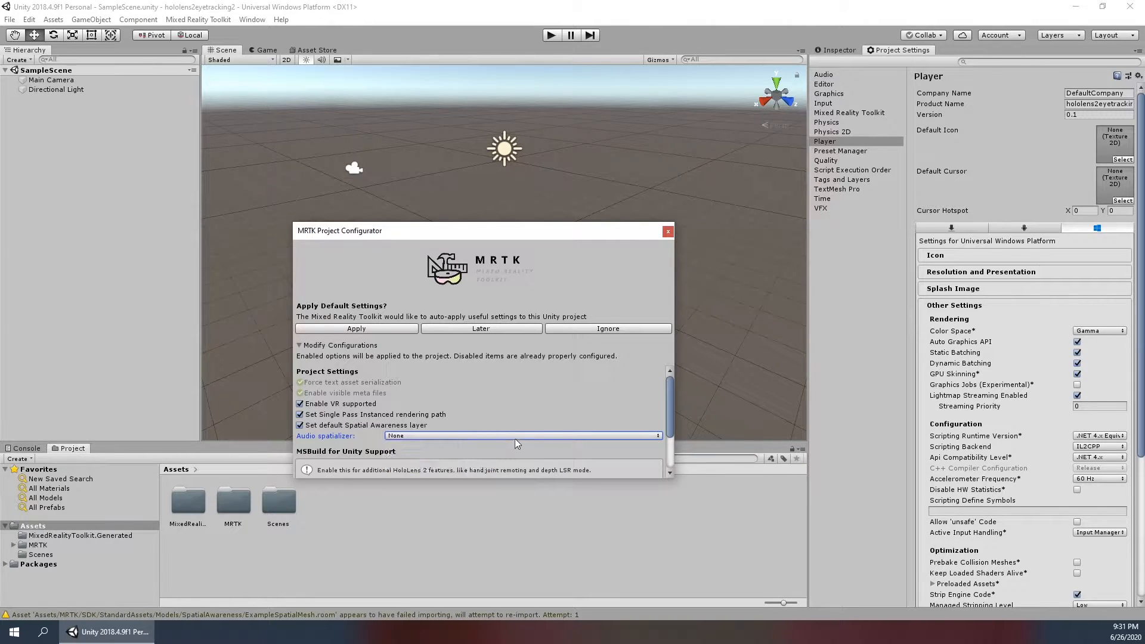
scroll(339, 442, "down", 3)
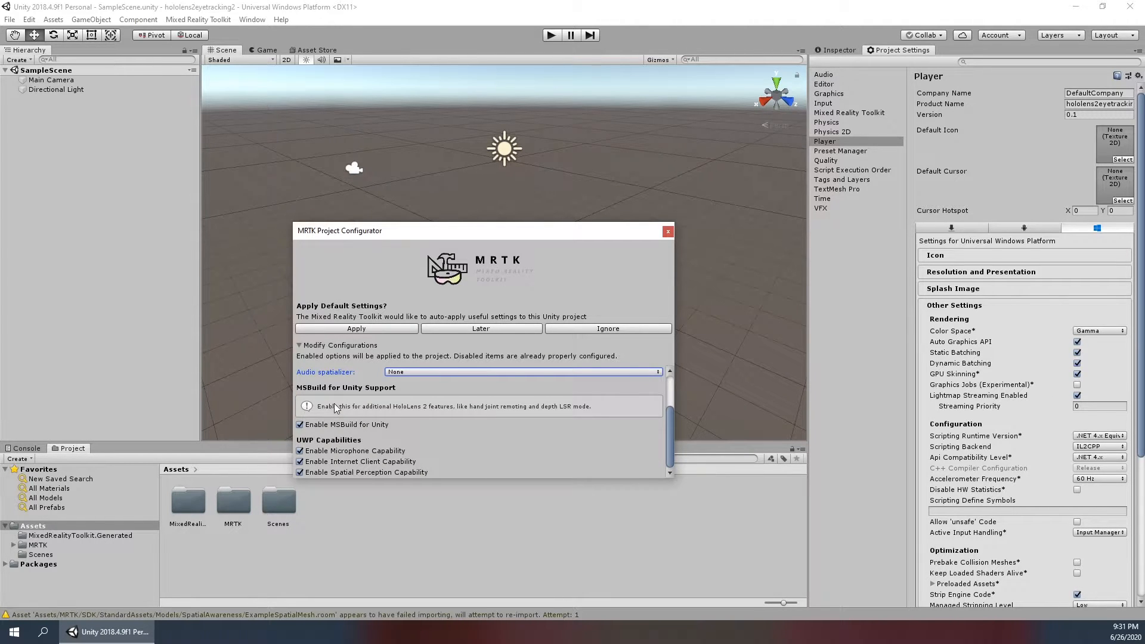
scroll(333, 406, "up", 3)
- Keep the audio spatializer at None and apply the MRTK default settings to the project
left_click(421, 434)
left_click(422, 435)
left_click(422, 435)
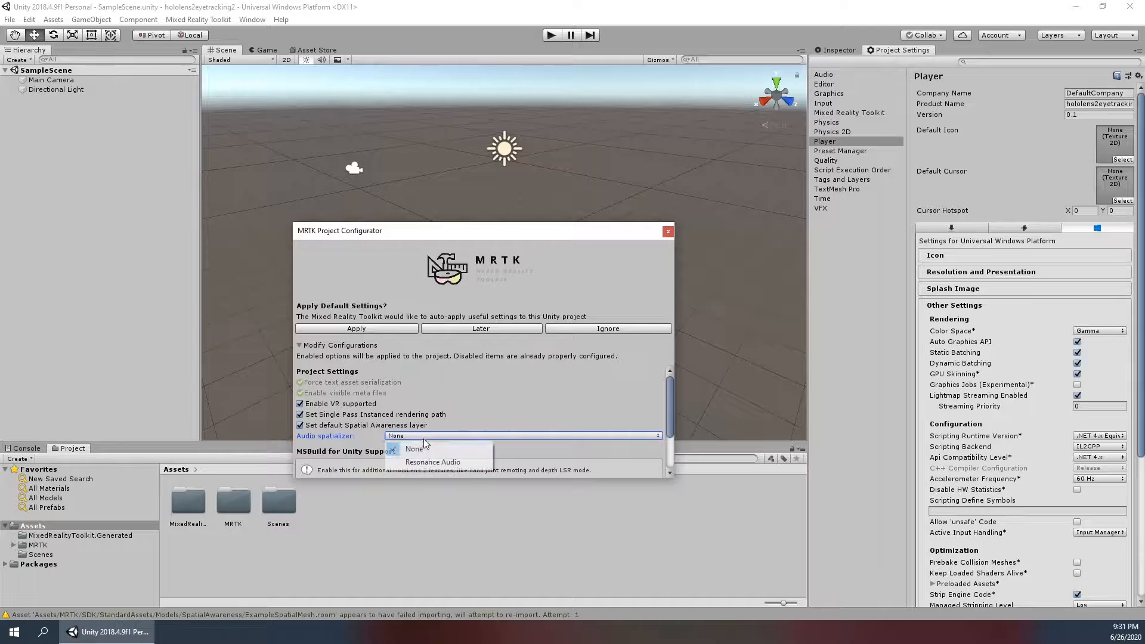
left_click(359, 458)
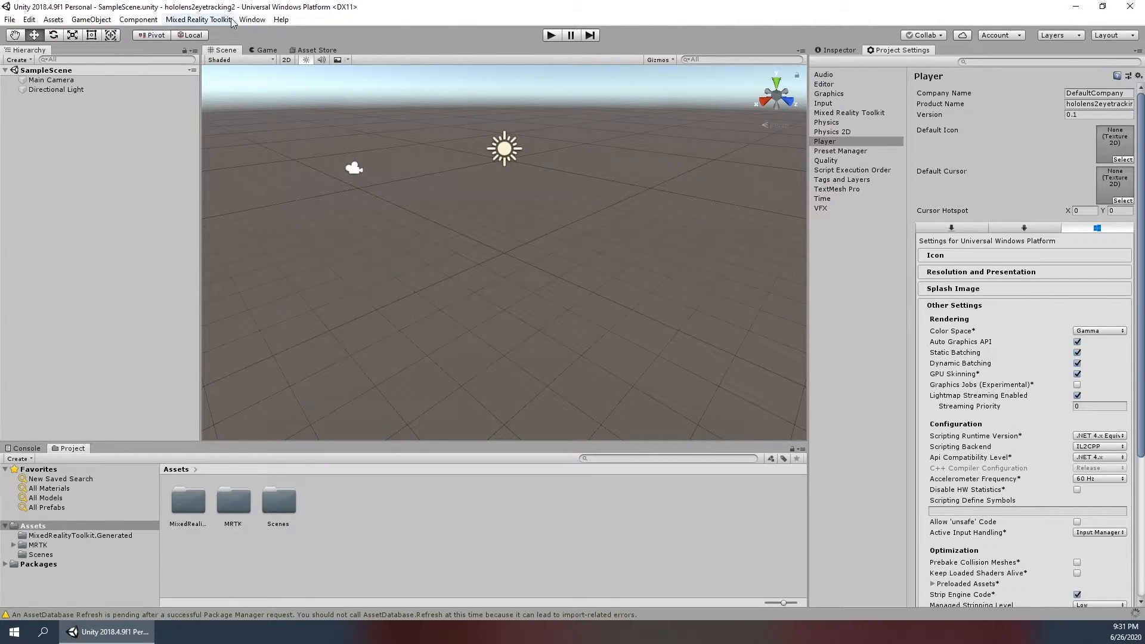
left_click(90, 21)
left_click(89, 20)
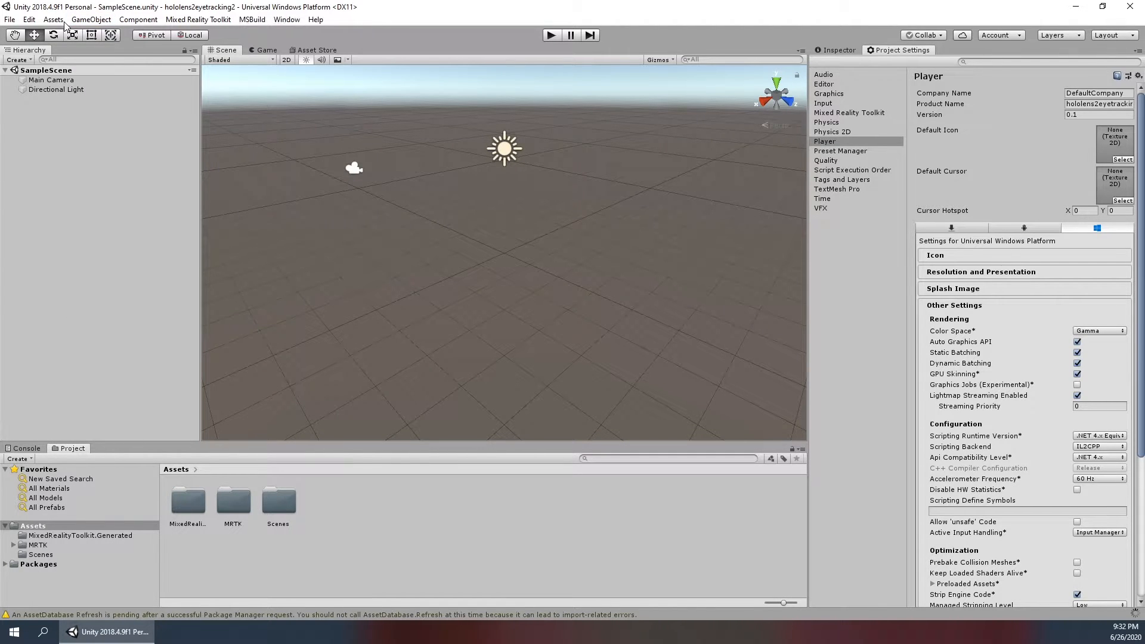
left_click(65, 21)
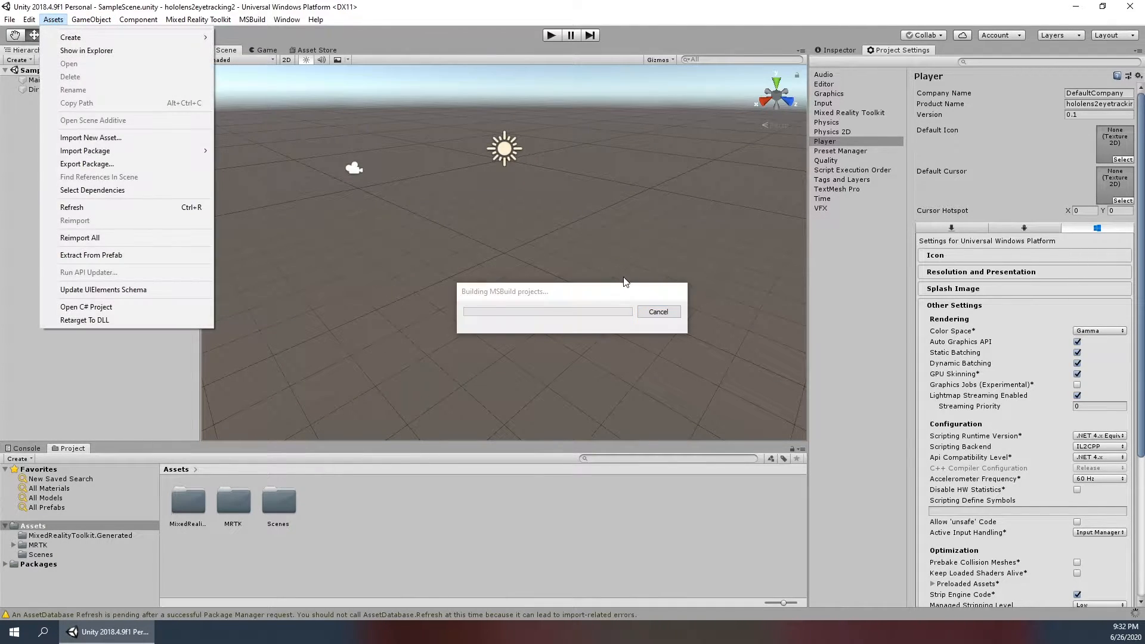
left_click(585, 302)
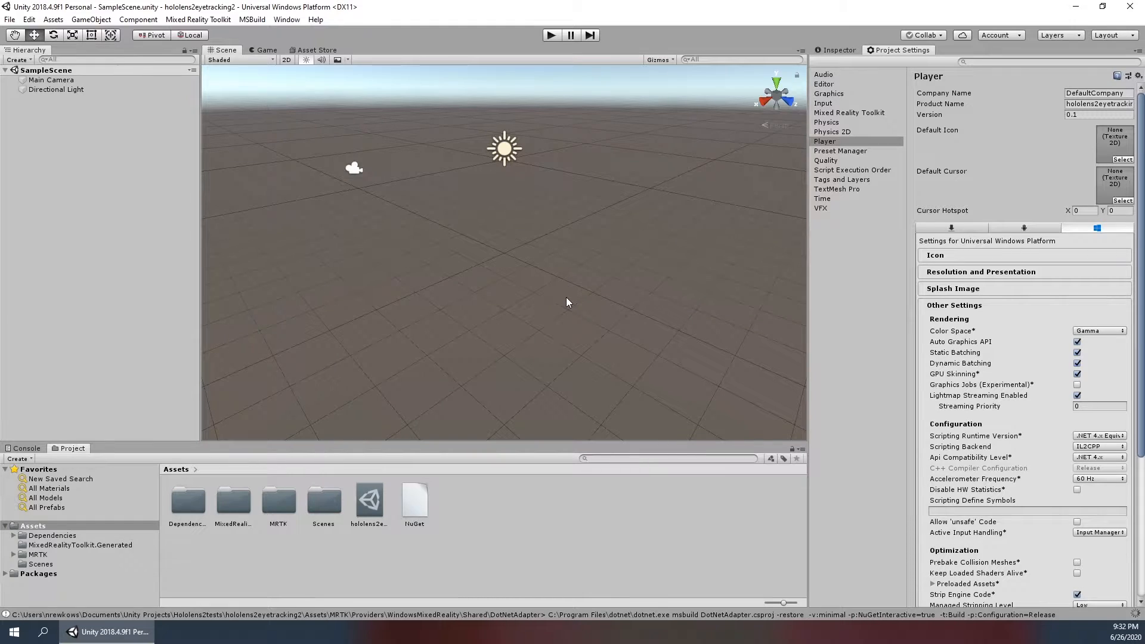
left_click(54, 22)
left_click(54, 21)
left_click(54, 21)
left_click(54, 22)
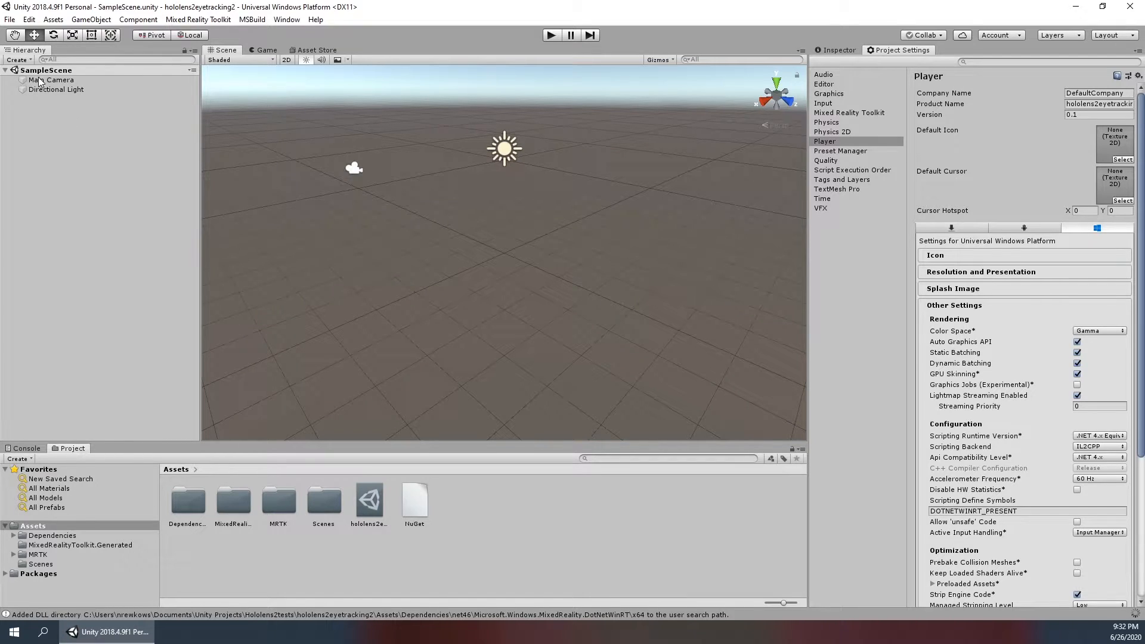
- Import all contents of the custom package Microsoft.MixedReality.Toolkit.Unity.Extensions.2.4.0.unitypackage and dismiss the MRTK Project Configurator
left_click(52, 21)
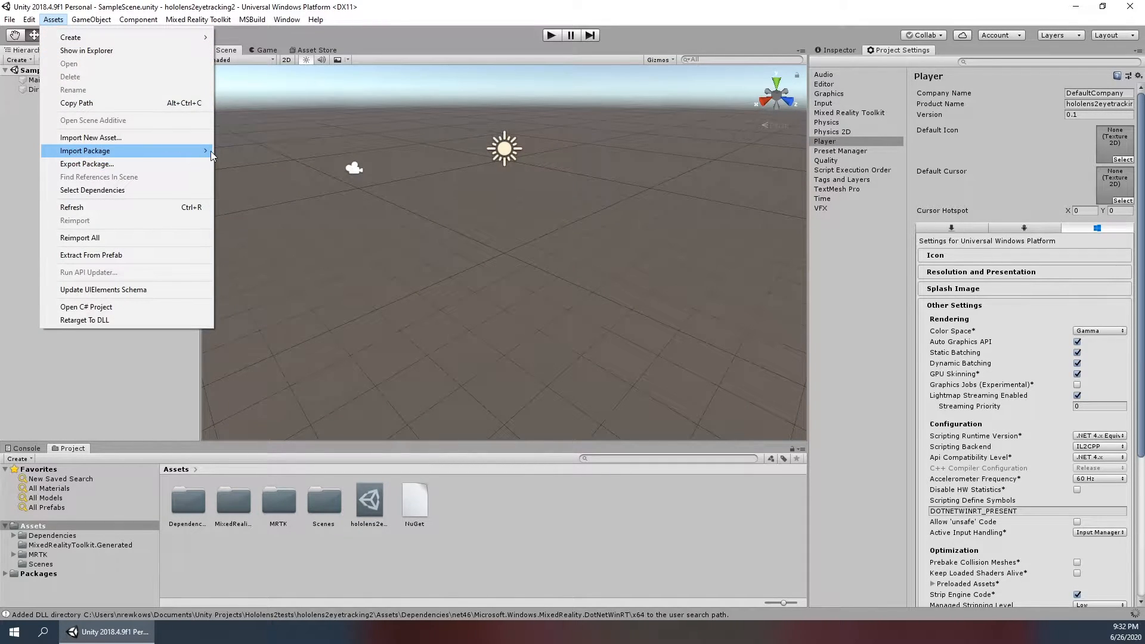
left_click(224, 151)
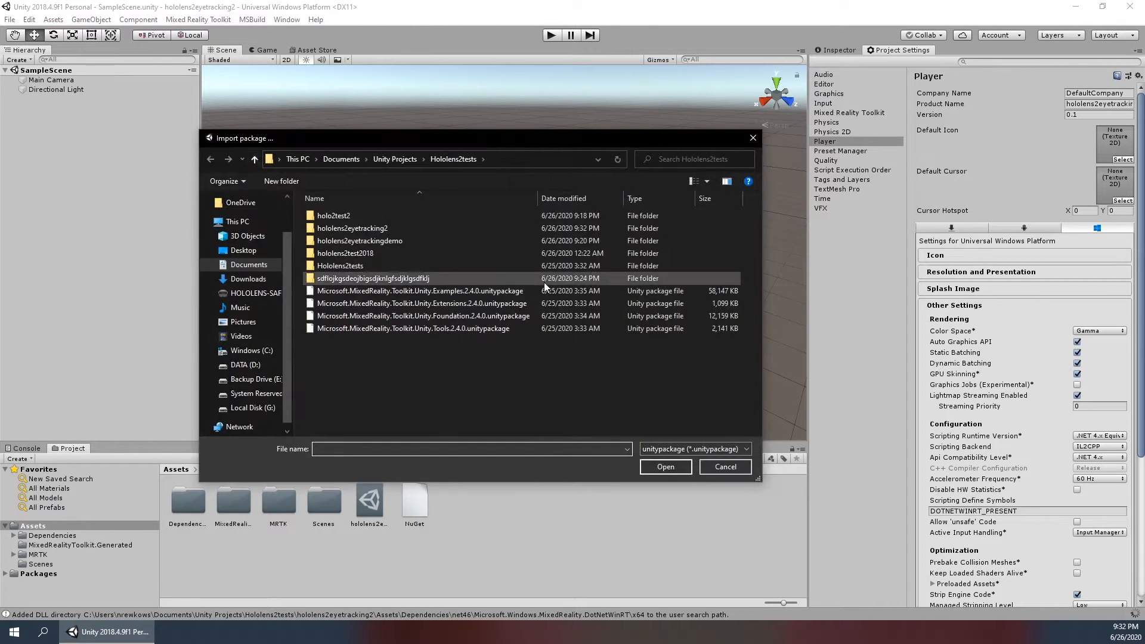
double_click(468, 303)
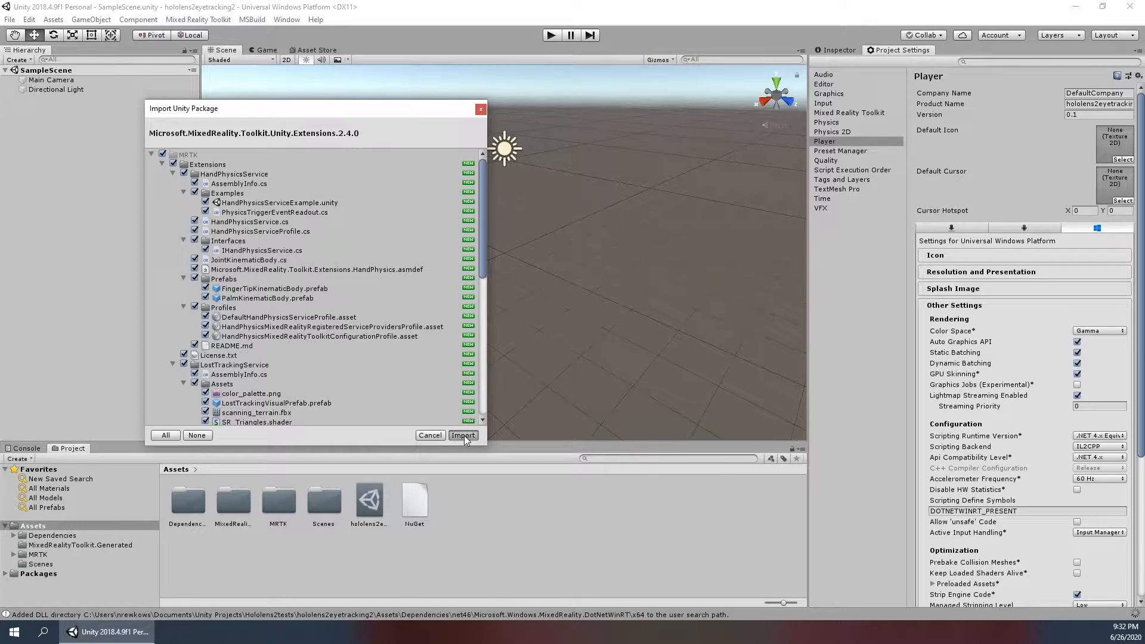
left_click(463, 435)
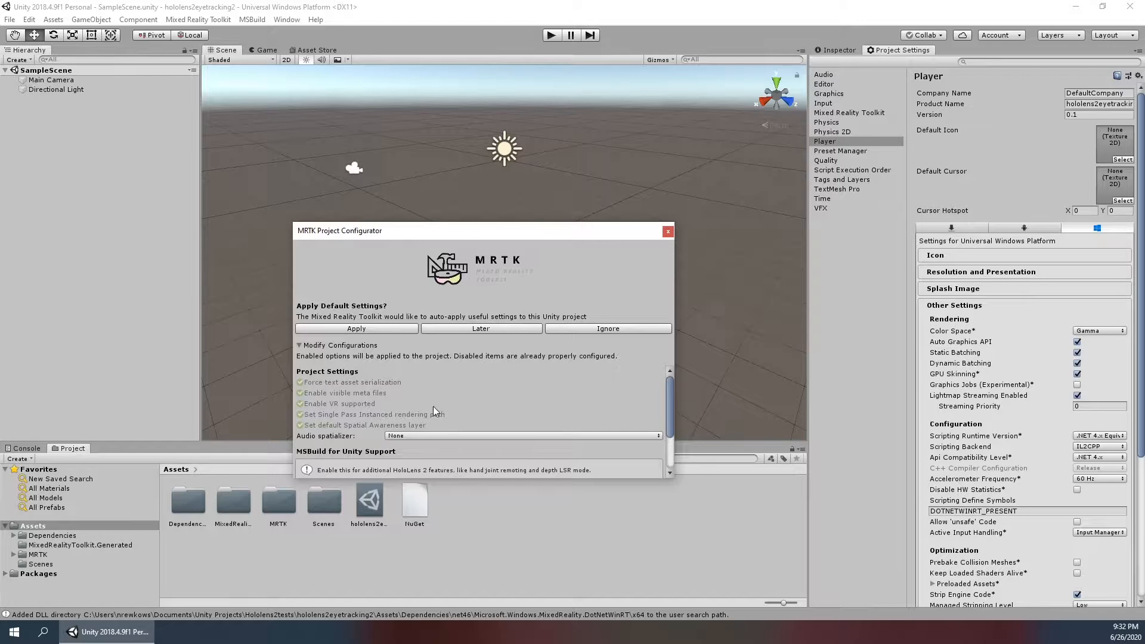
left_click(667, 232)
- Import all contents of the custom package Microsoft.MixedReality.Toolkit.Unity.Examples.2.4.0.unitypackage and dismiss the MRTK Project Configurator
left_click(61, 22)
mouse_move(145, 156)
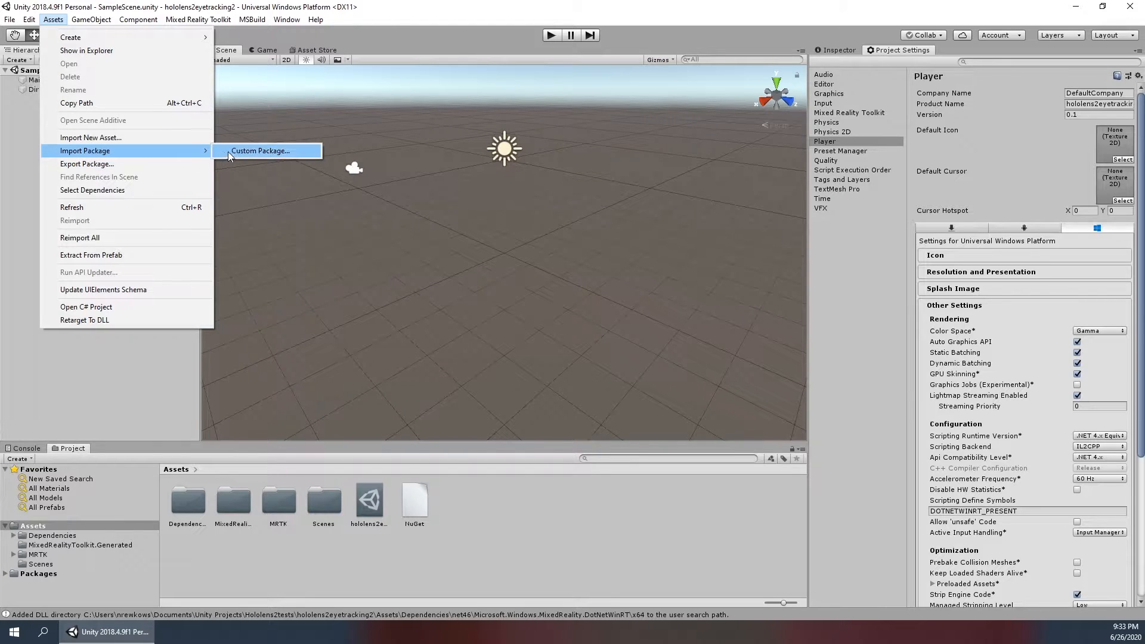
left_click(228, 151)
left_click(499, 289)
double_click(499, 290)
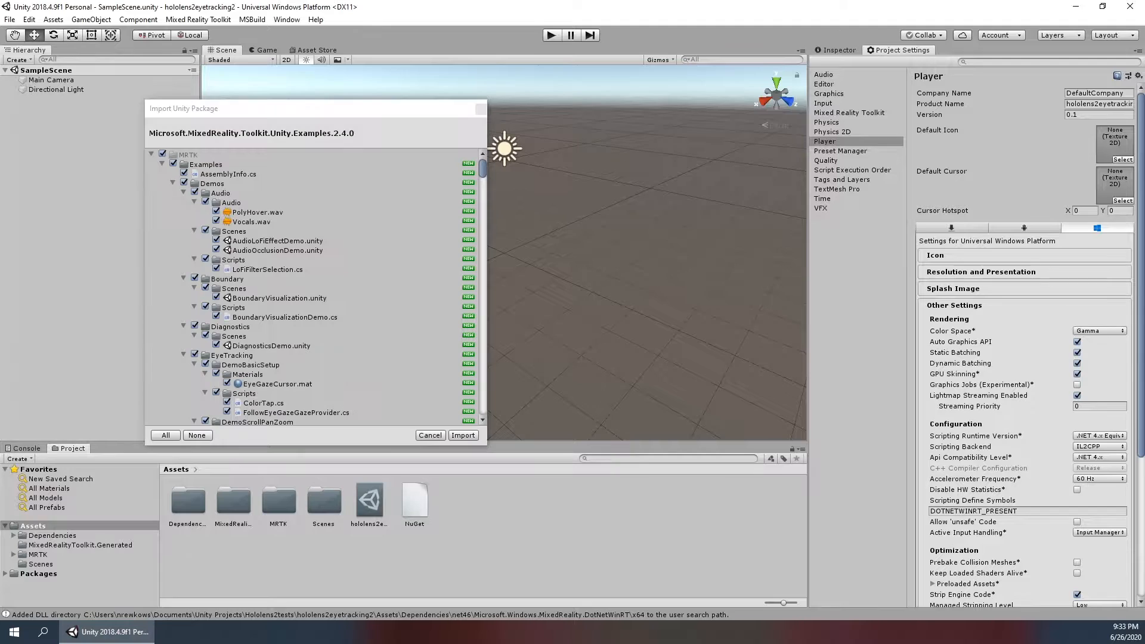
left_click(467, 438)
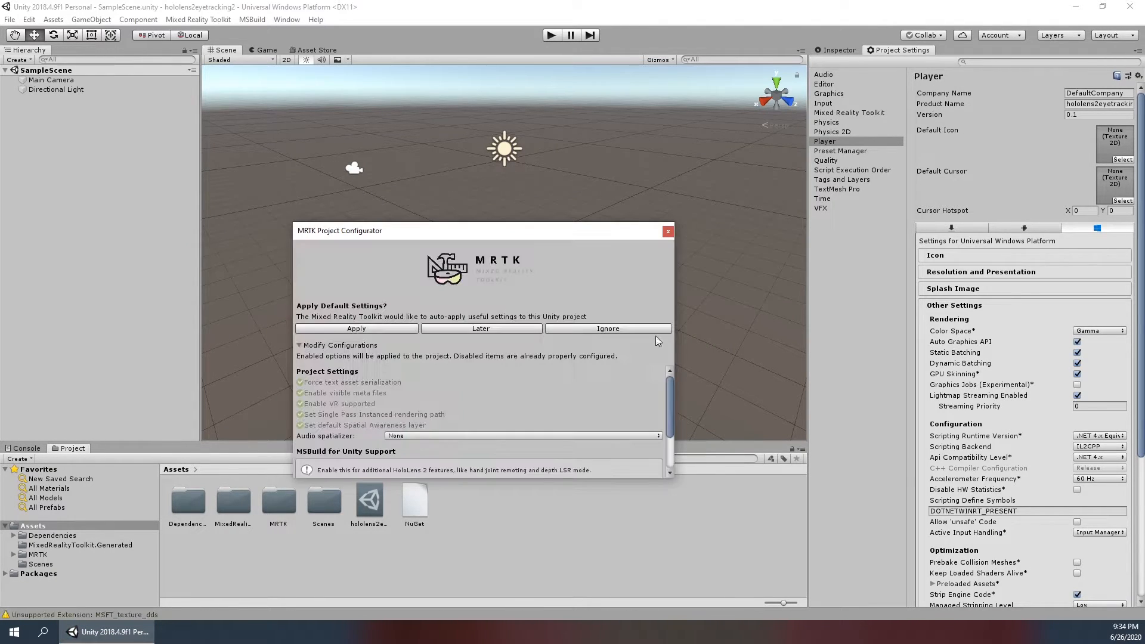
left_click(667, 232)
- Check the Capabilities list in the Universal Windows Platform player's Publishing Settings
scroll(1010, 416, "down", 6)
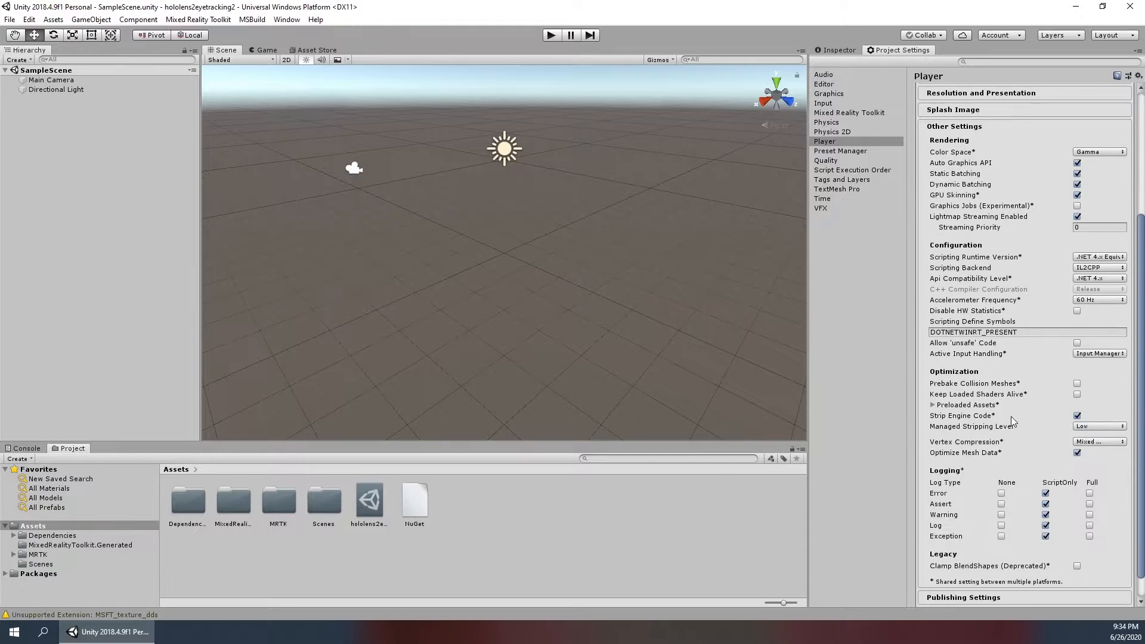
left_click(954, 570)
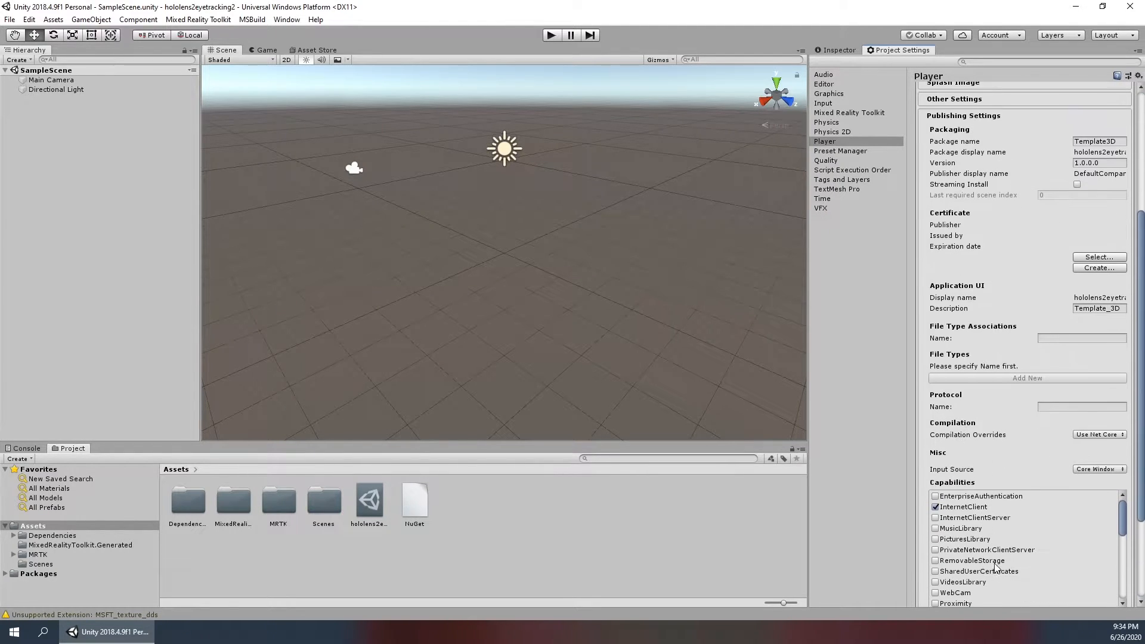
scroll(918, 525, "down", 10)
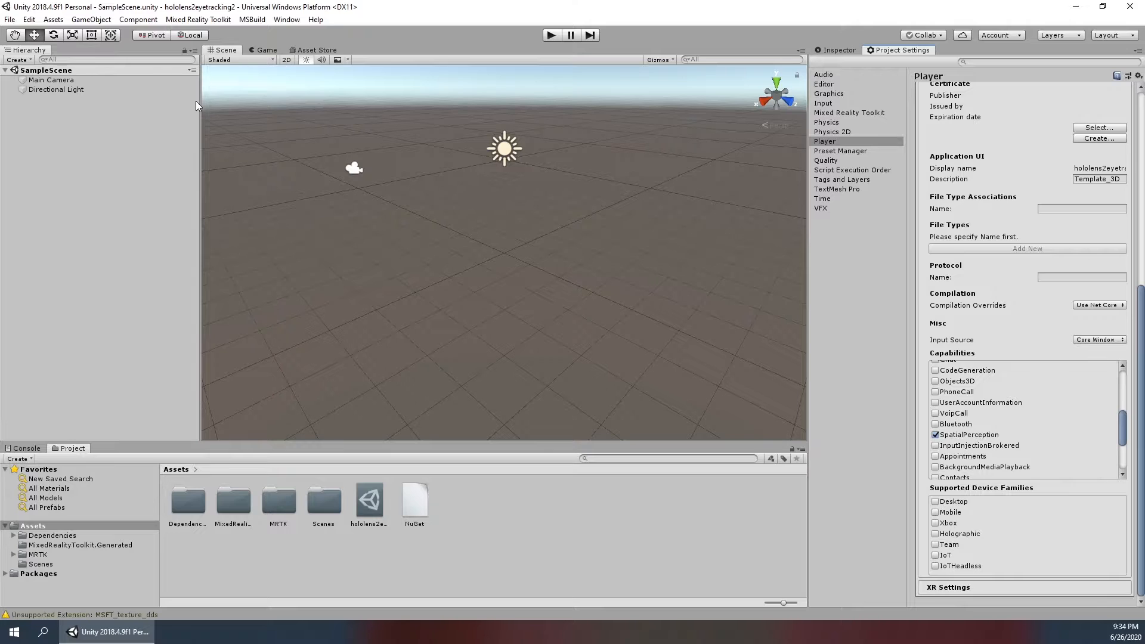
- Import all contents of the custom package Microsoft.MixedReality.Toolkit.Unity.Tools.2.4.0.unitypackage and dismiss the MRTK Project Configurator
left_click(53, 19)
mouse_move(141, 150)
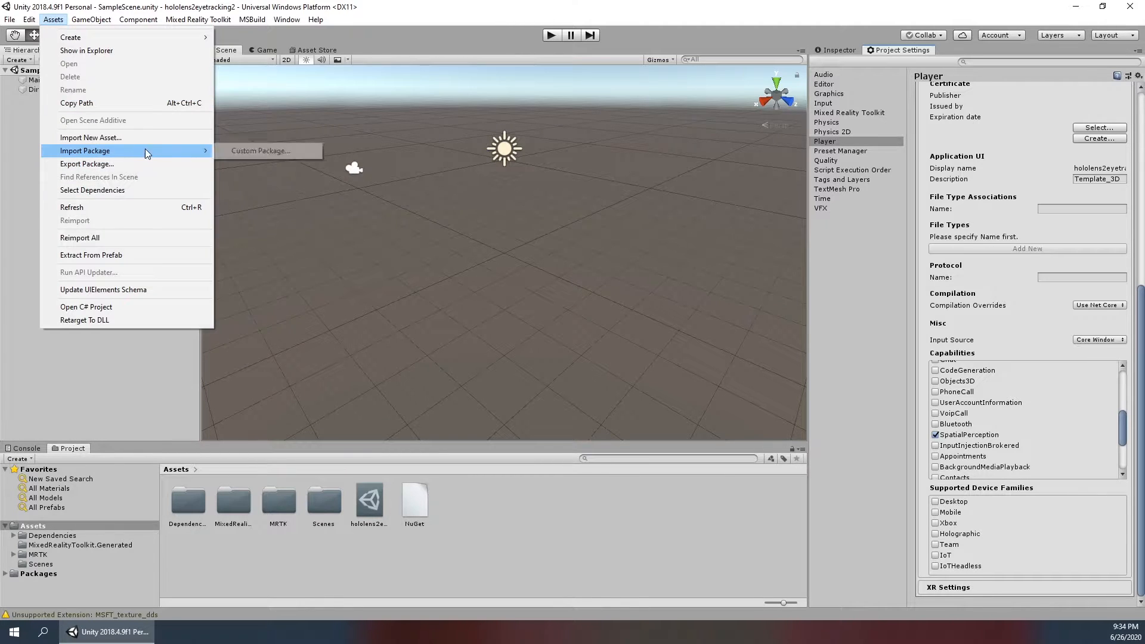
left_click(230, 150)
double_click(383, 327)
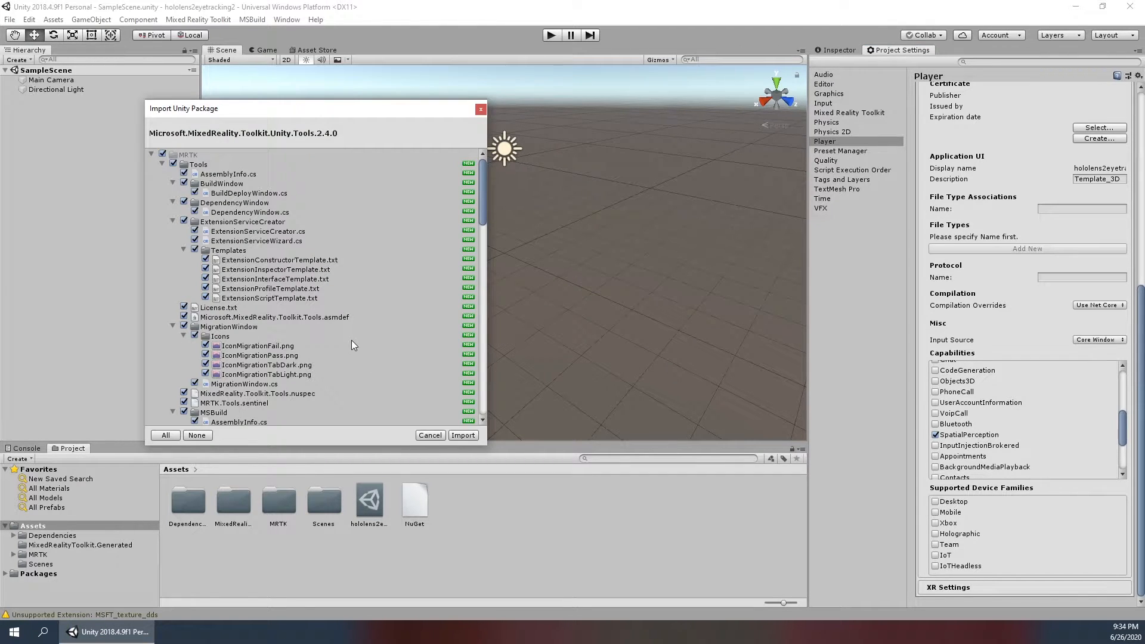
scroll(352, 341, "down", 10)
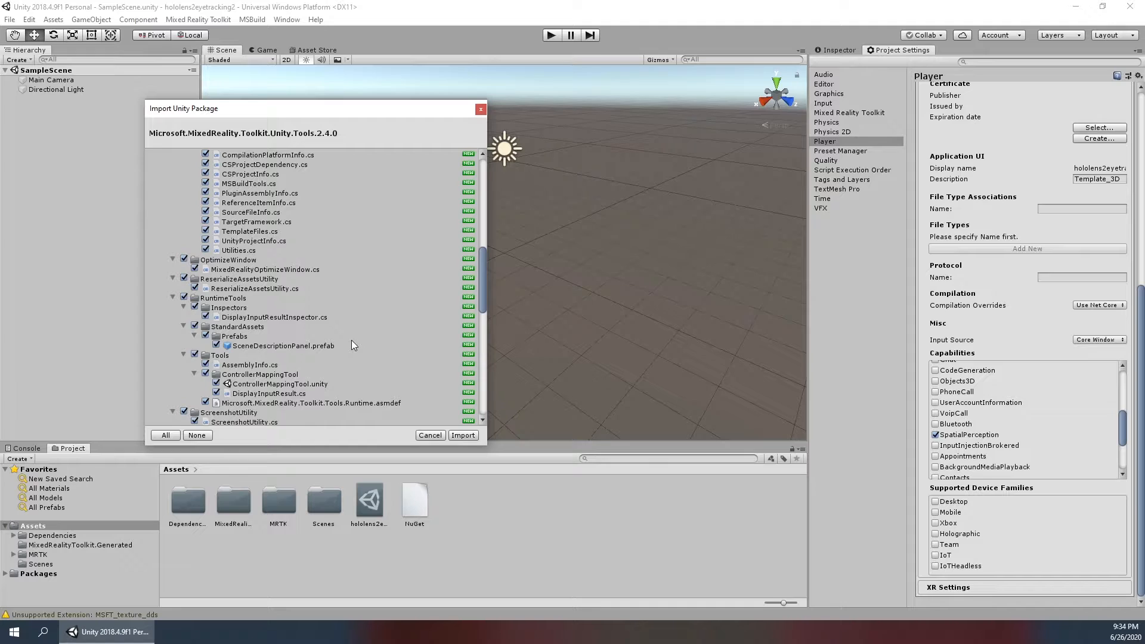
scroll(352, 345, "down", 5)
scroll(295, 232, "down", 3)
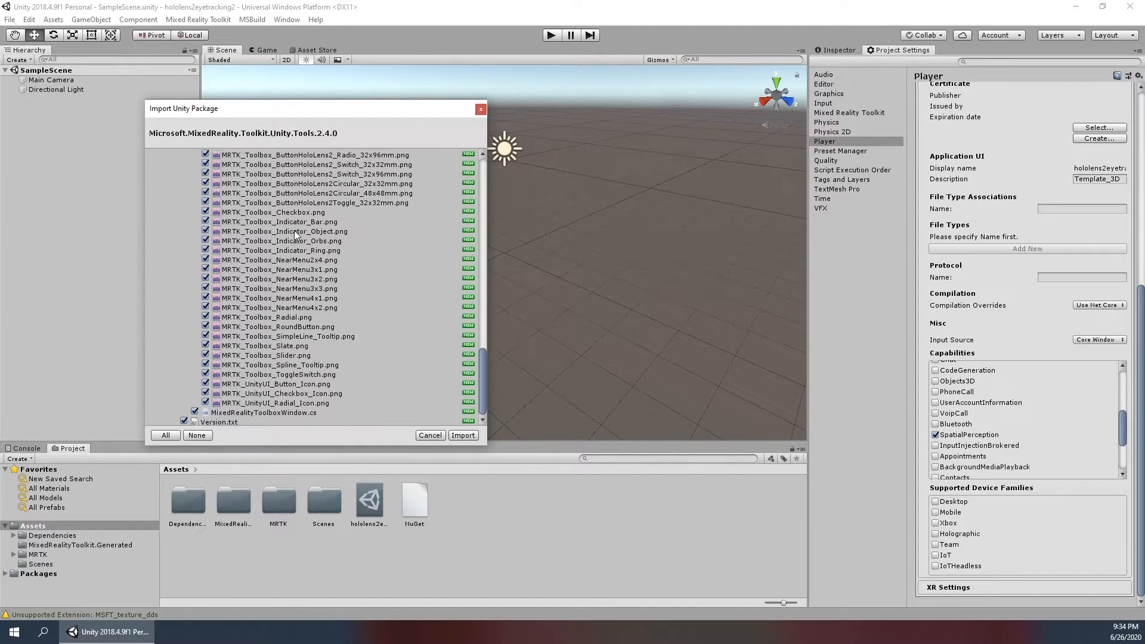
left_click(466, 436)
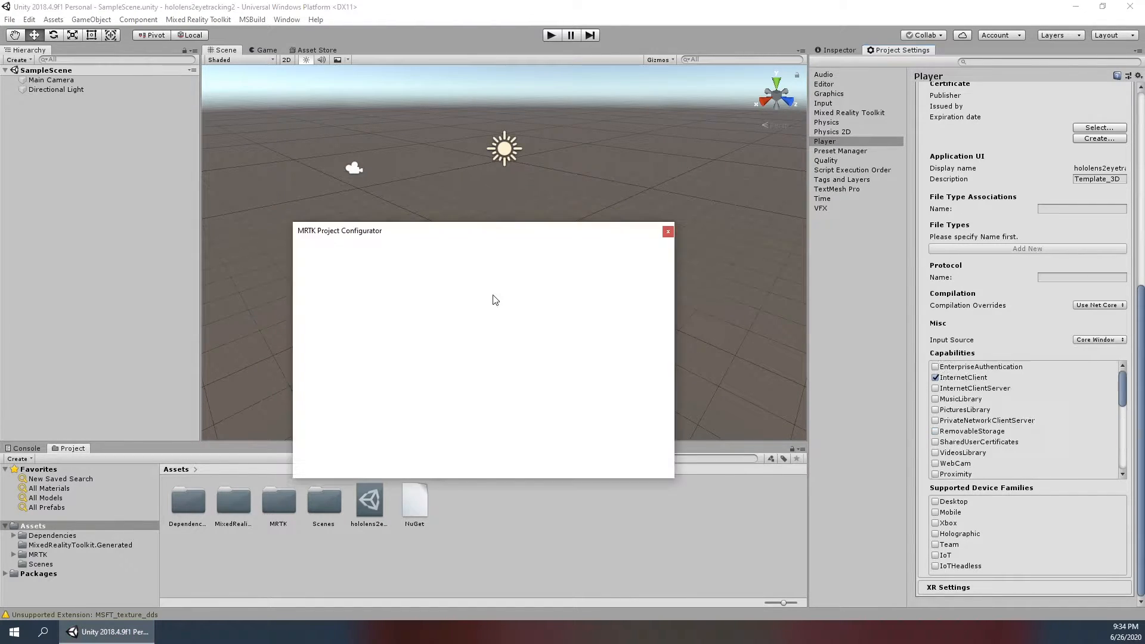
scroll(328, 385, "down", 3)
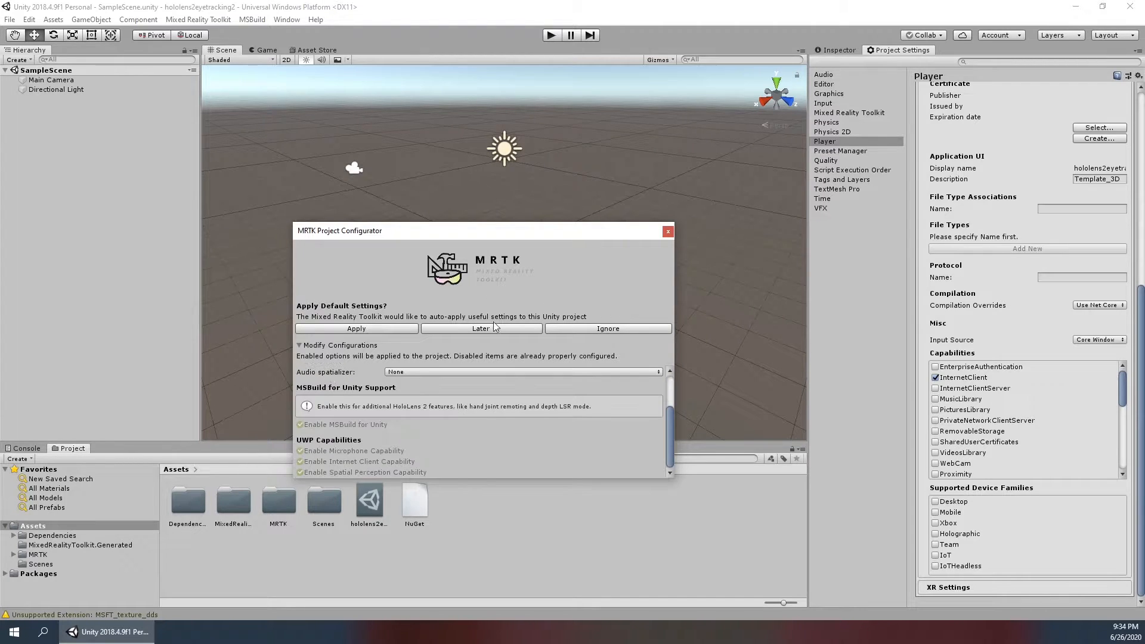
left_click(667, 231)
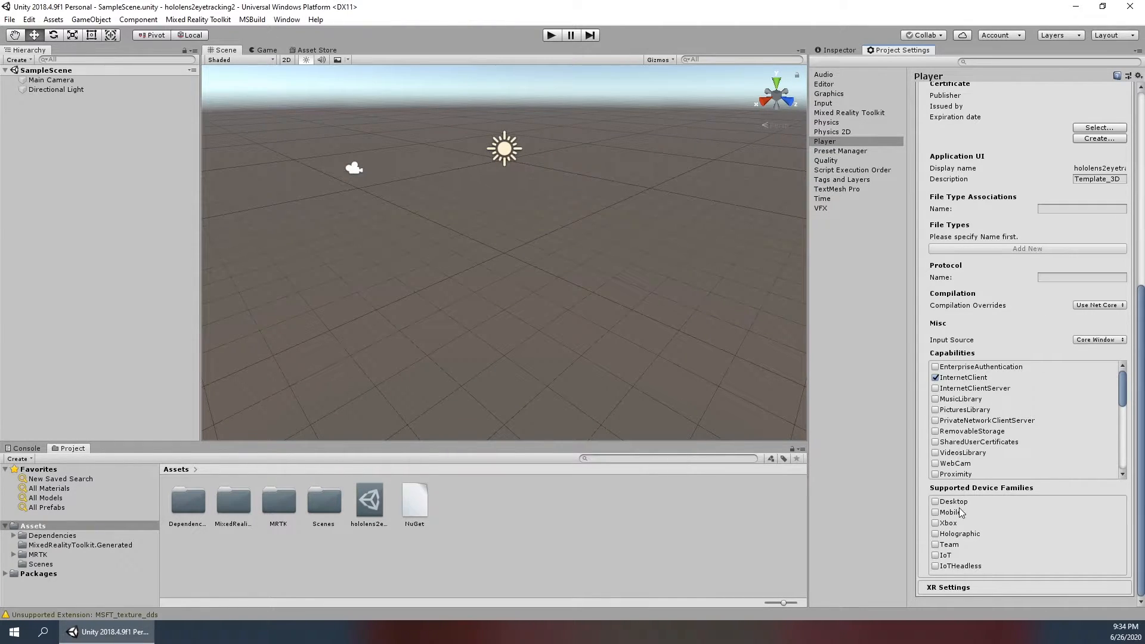
- Try enabling Holographic under Supported Device Families, recheck the Capabilities list, and clear the Holographic option again
left_click(935, 534)
scroll(955, 122, "up", 10)
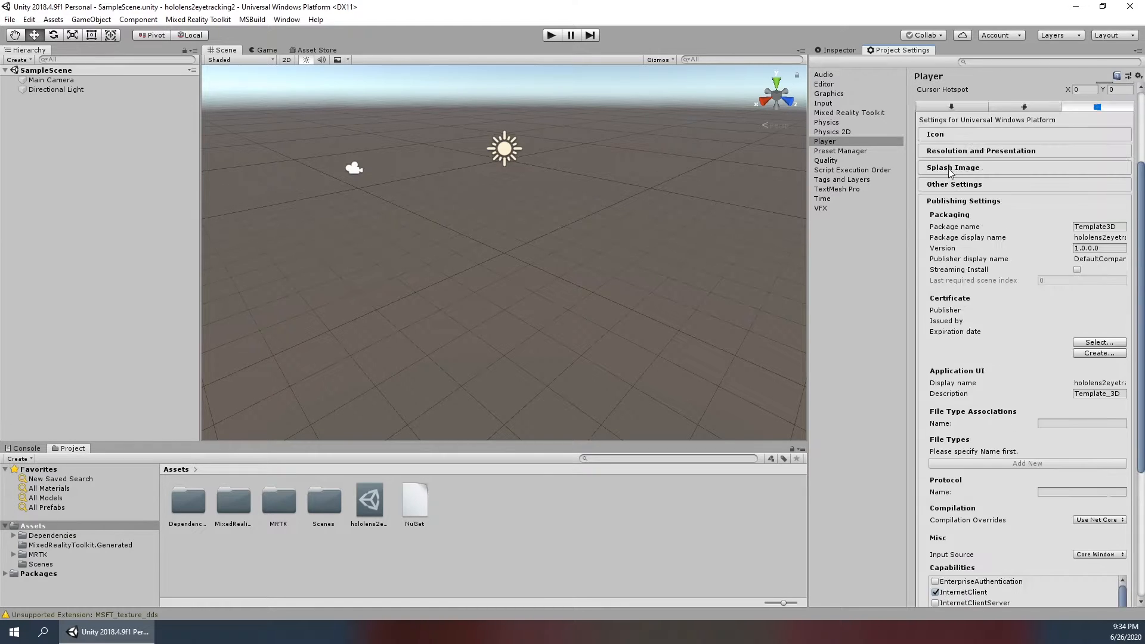
left_click(841, 53)
left_click(899, 50)
scroll(995, 414, "down", 8)
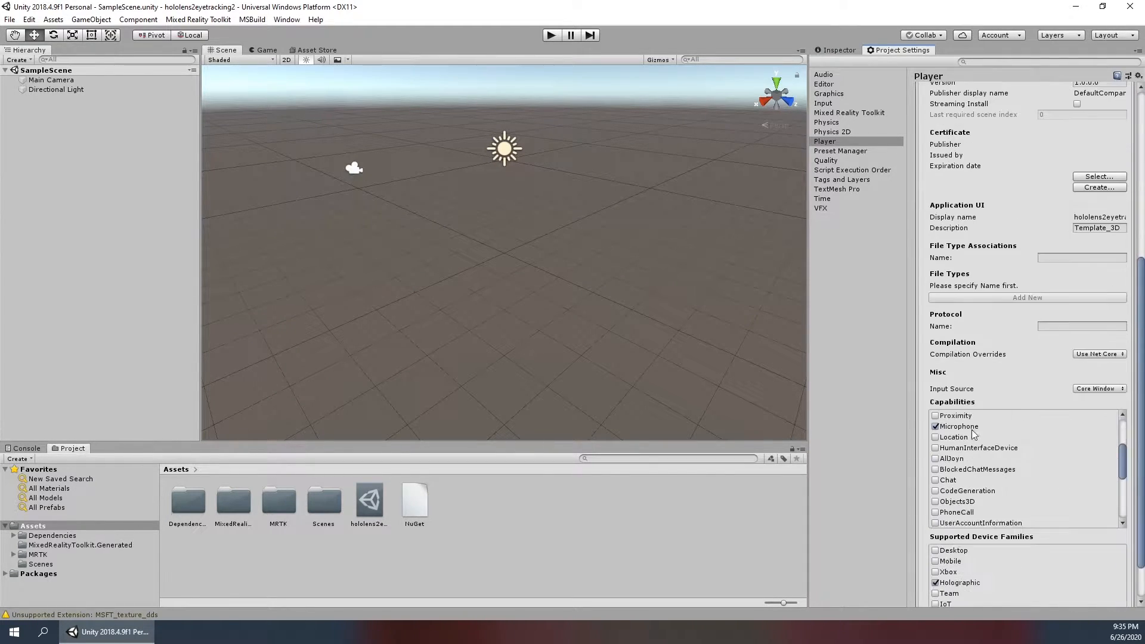
scroll(924, 533, "down", 2)
left_click(934, 534)
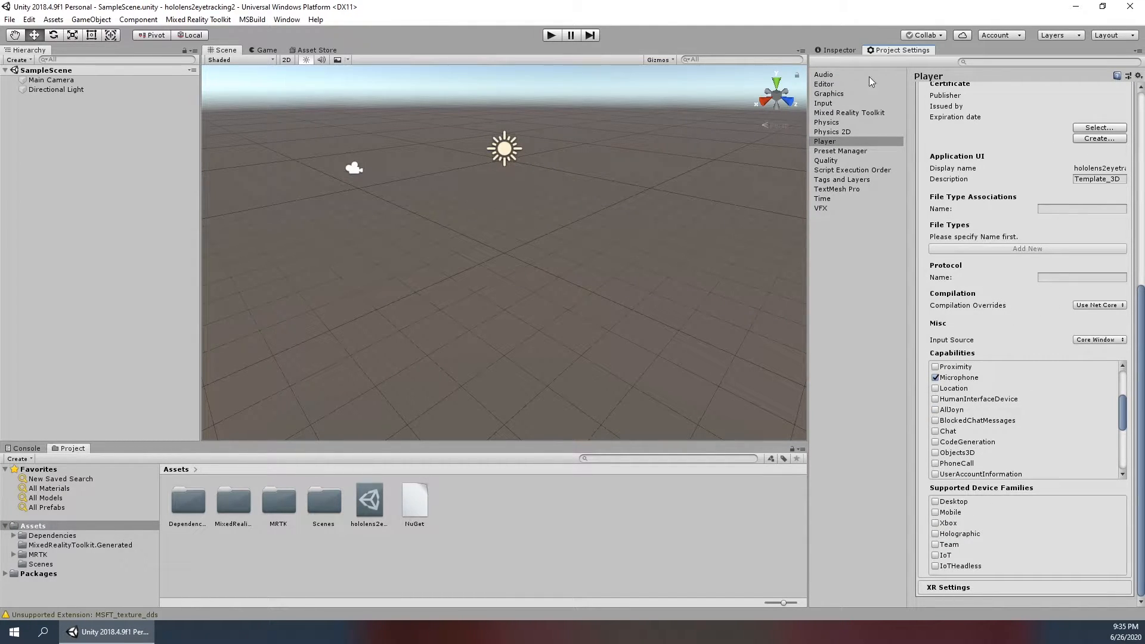
left_click(841, 50)
left_click(894, 50)
left_click(837, 50)
scroll(323, 261, "down", 6)
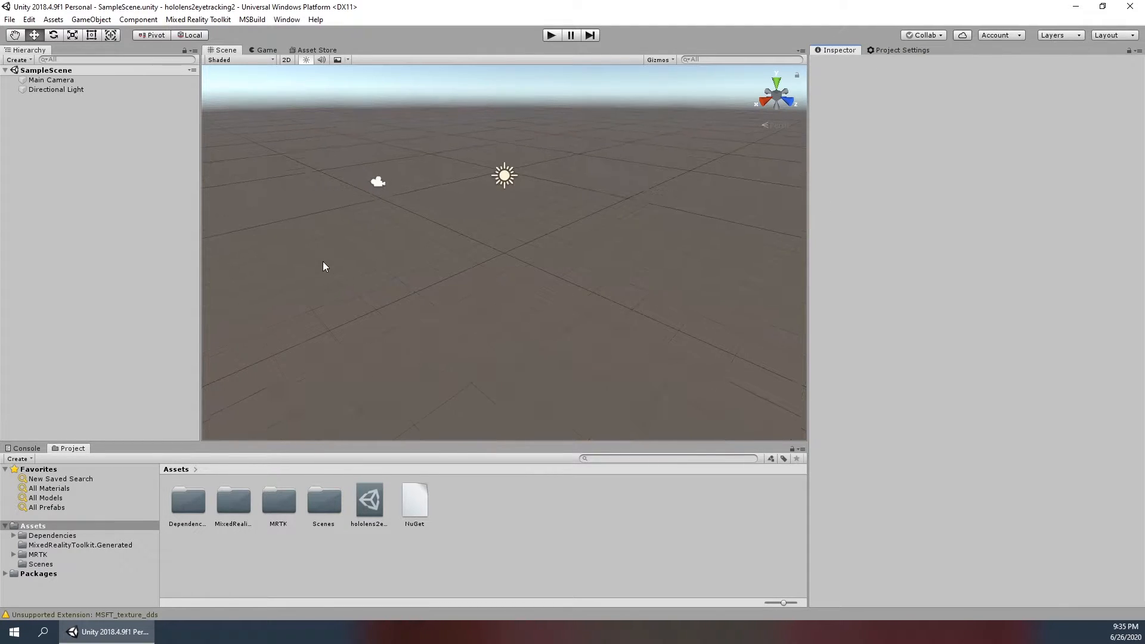
right_click_drag(497, 167, 477, 139)
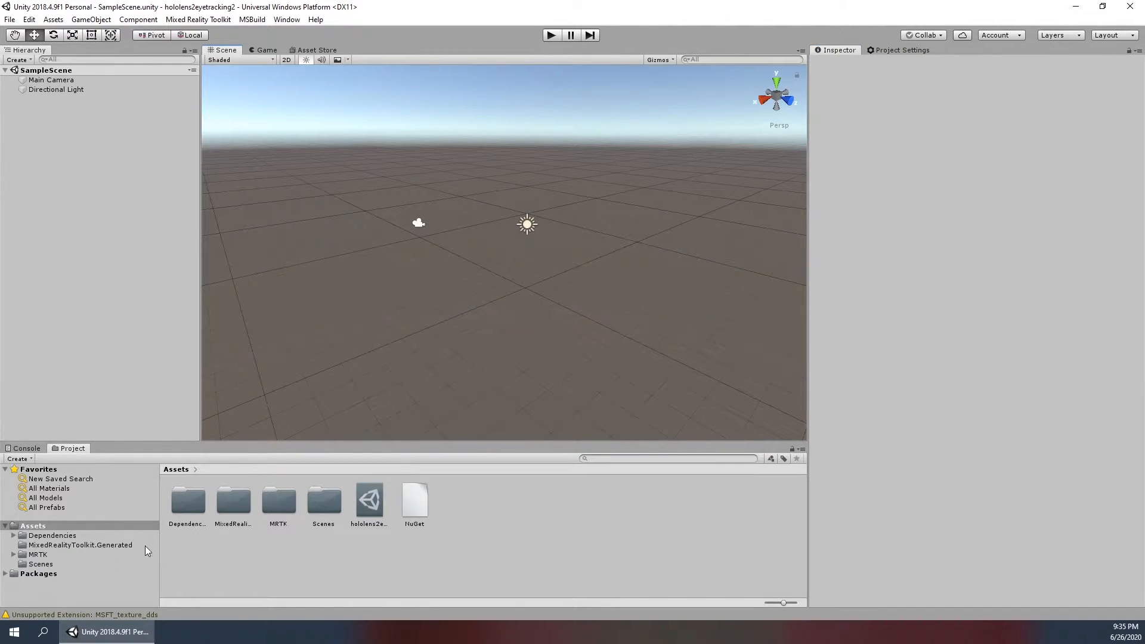
- Enlarge the Project area and open the Assets/MRTK/Examples/Demos/EyeTracking/Scenes folder
left_click_drag(203, 442, 204, 324)
left_click(14, 436)
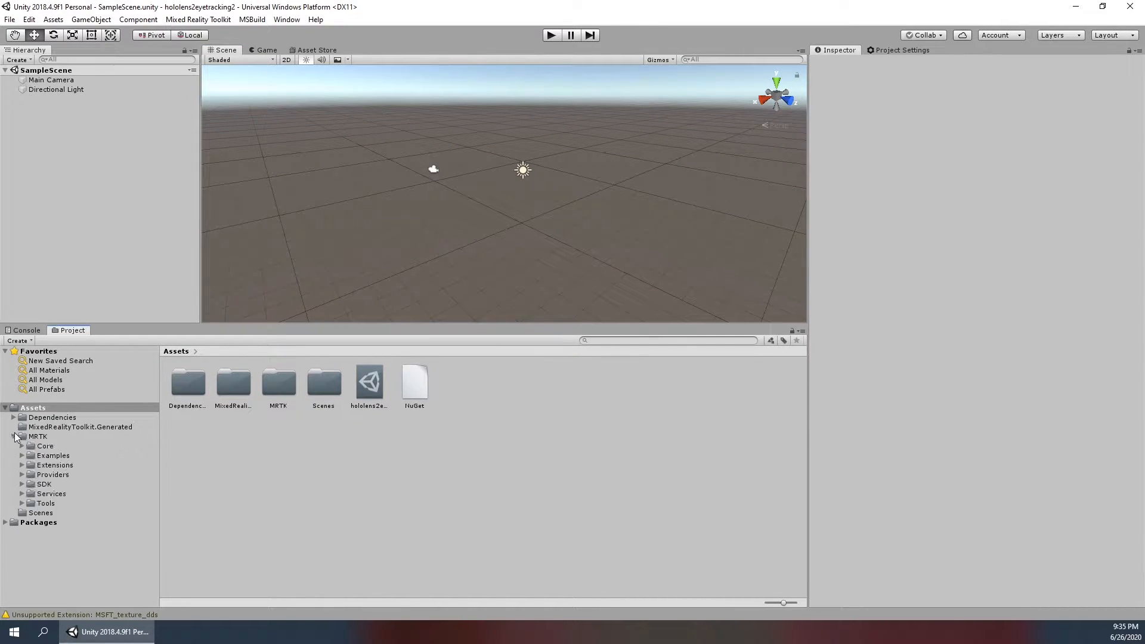
left_click(22, 455)
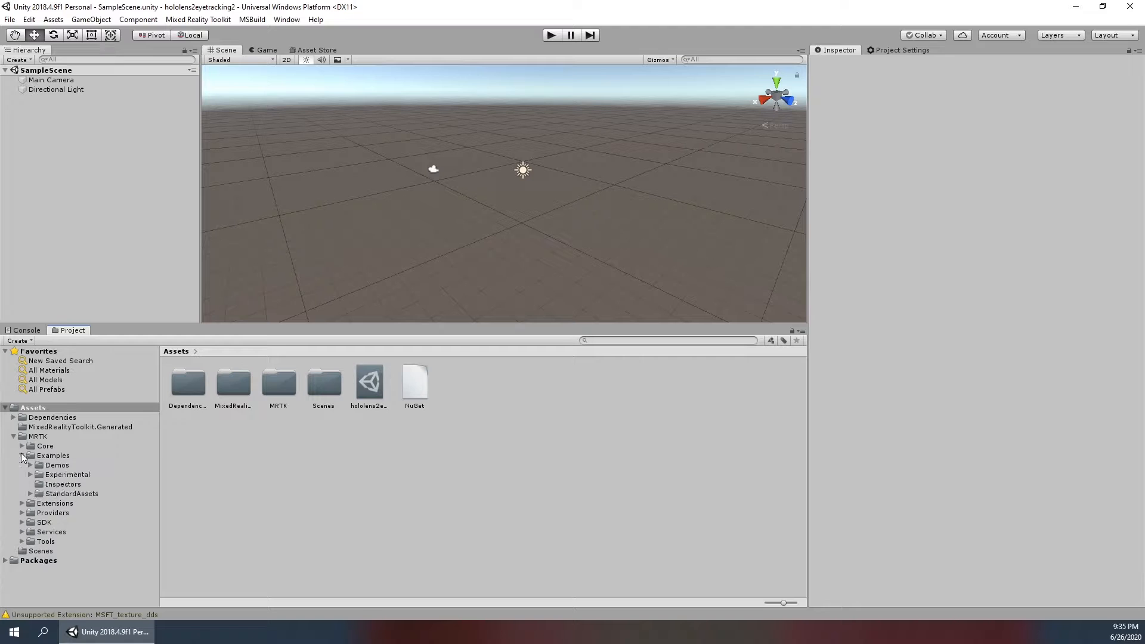
left_click(31, 464)
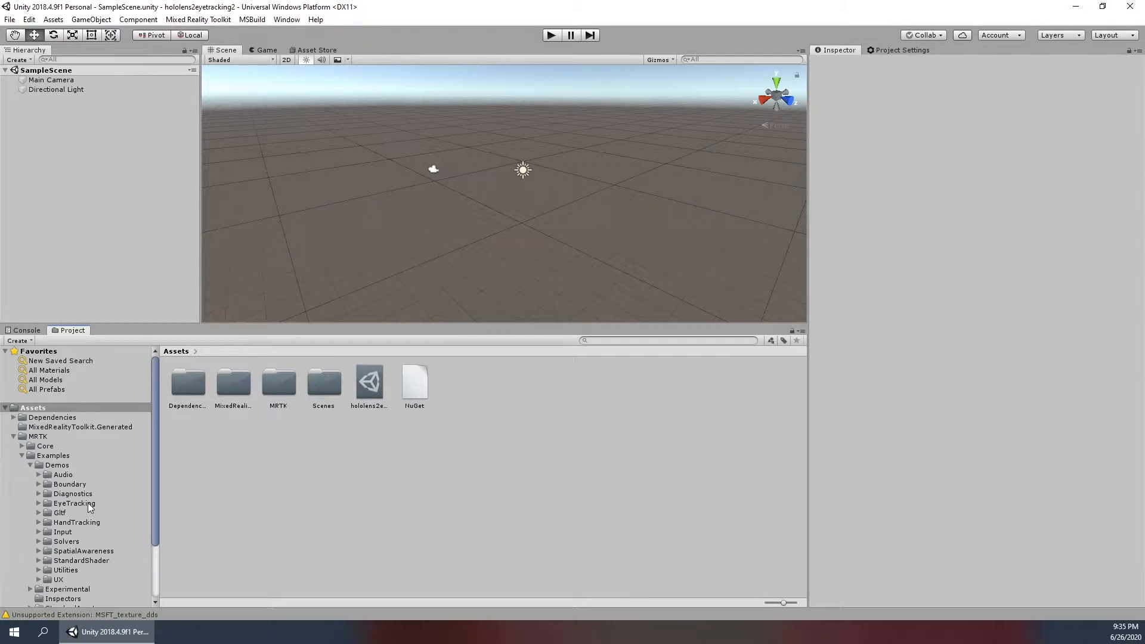
left_click(38, 468)
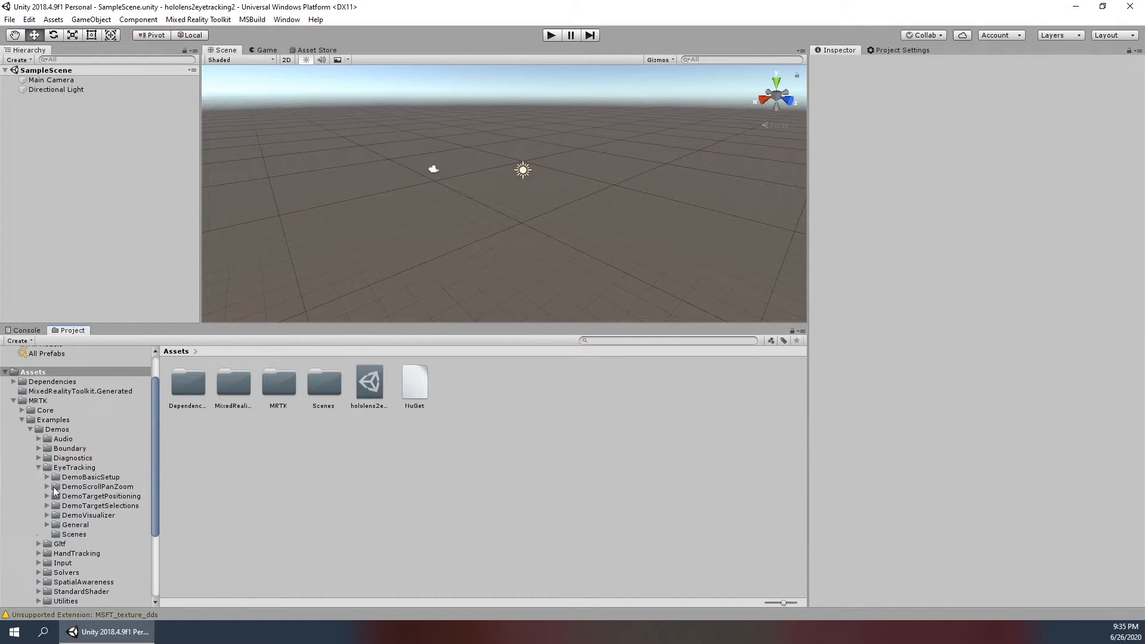
left_click(67, 534)
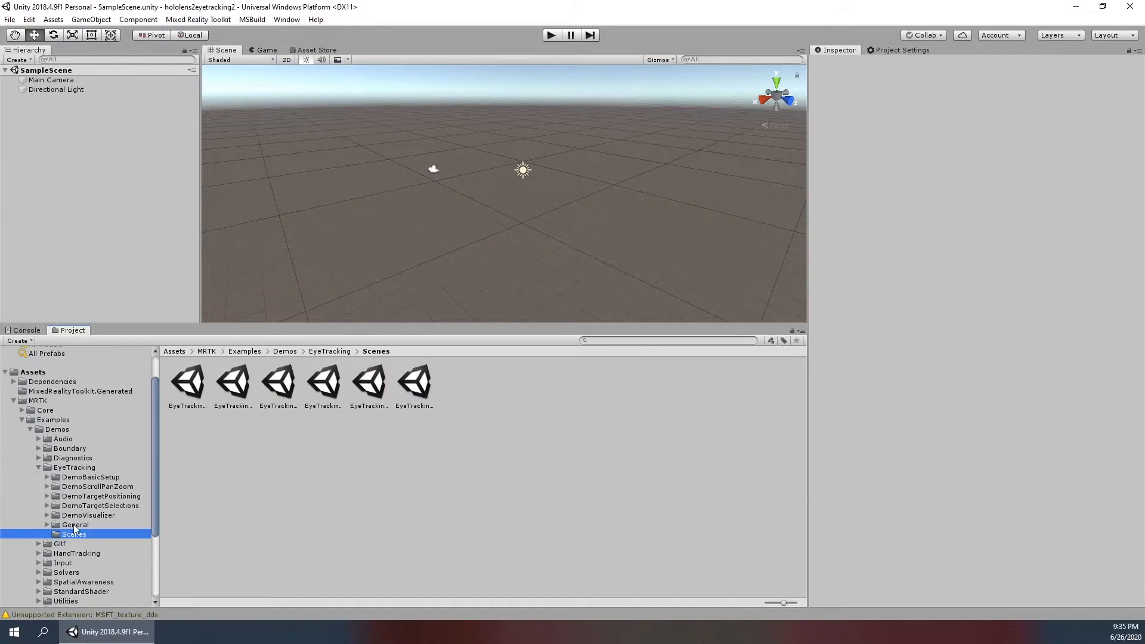
- Open the EyeTrackingDemo-00-RootScene scene from the Scenes folder and import the TMP Essentials, closing the importer
left_click(198, 383)
key("Right")
key("Right")
key("Right")
key("Right")
key("Right")
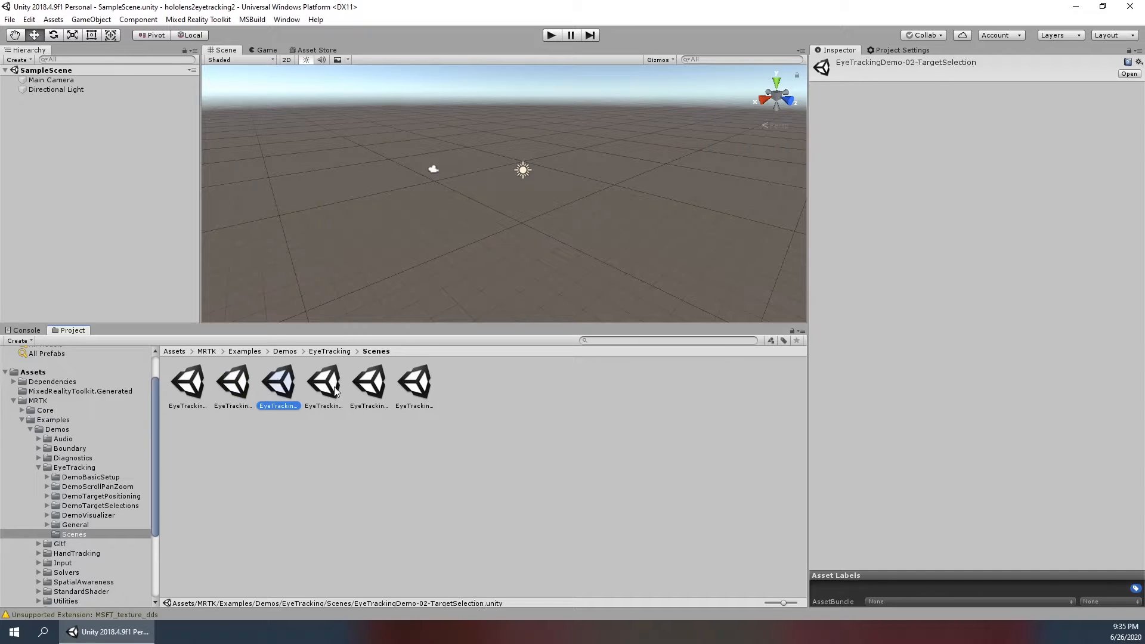
left_click(185, 394)
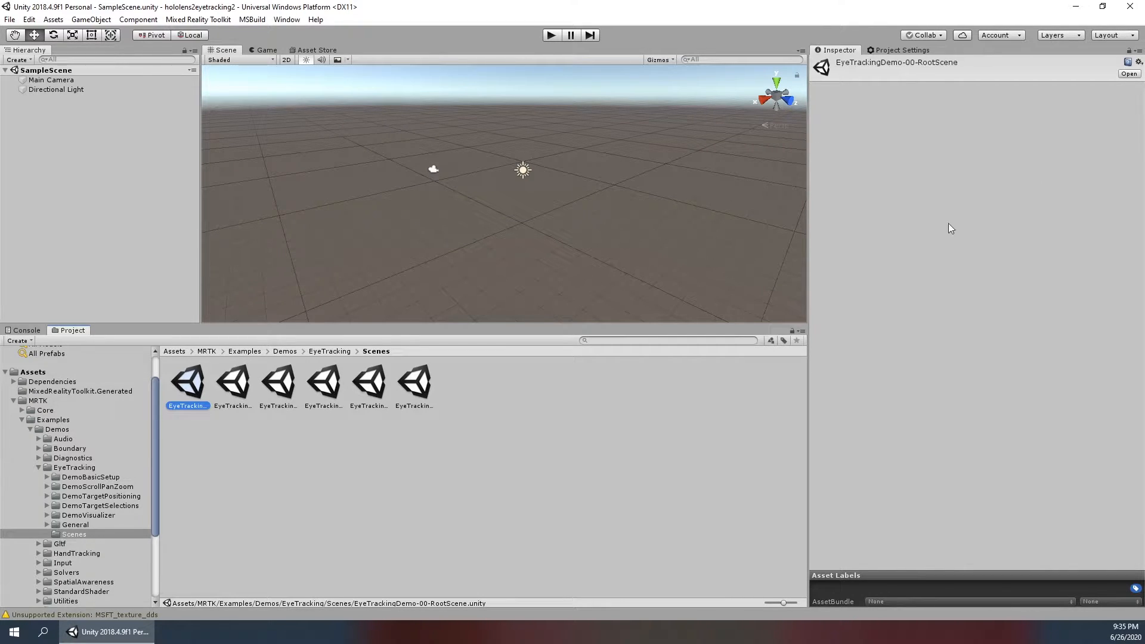
double_click(182, 387)
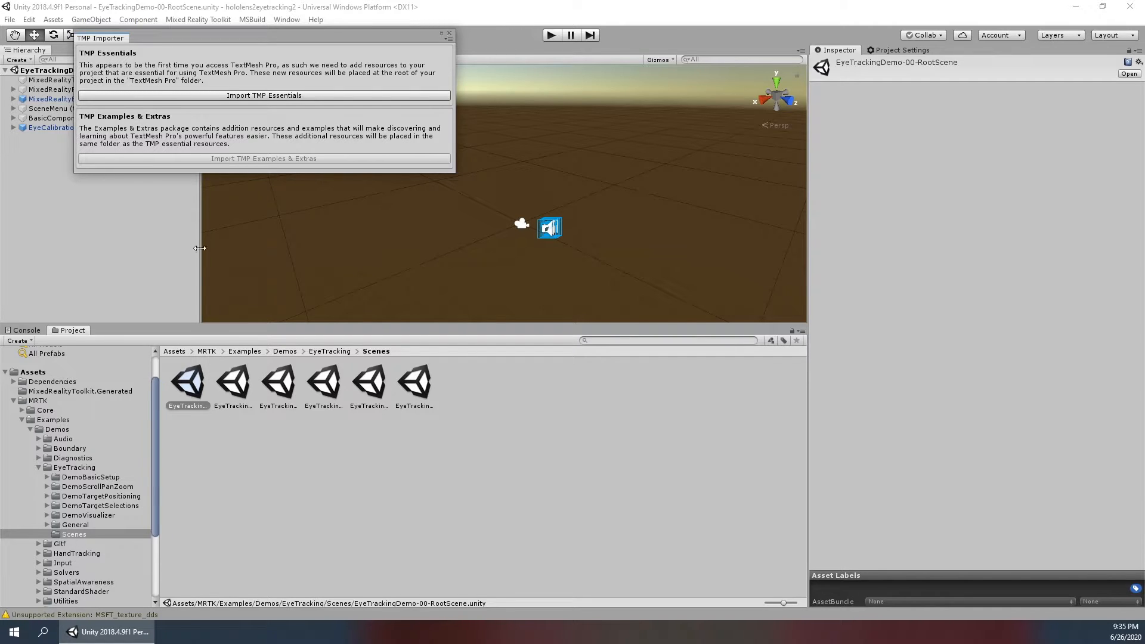
left_click(301, 97)
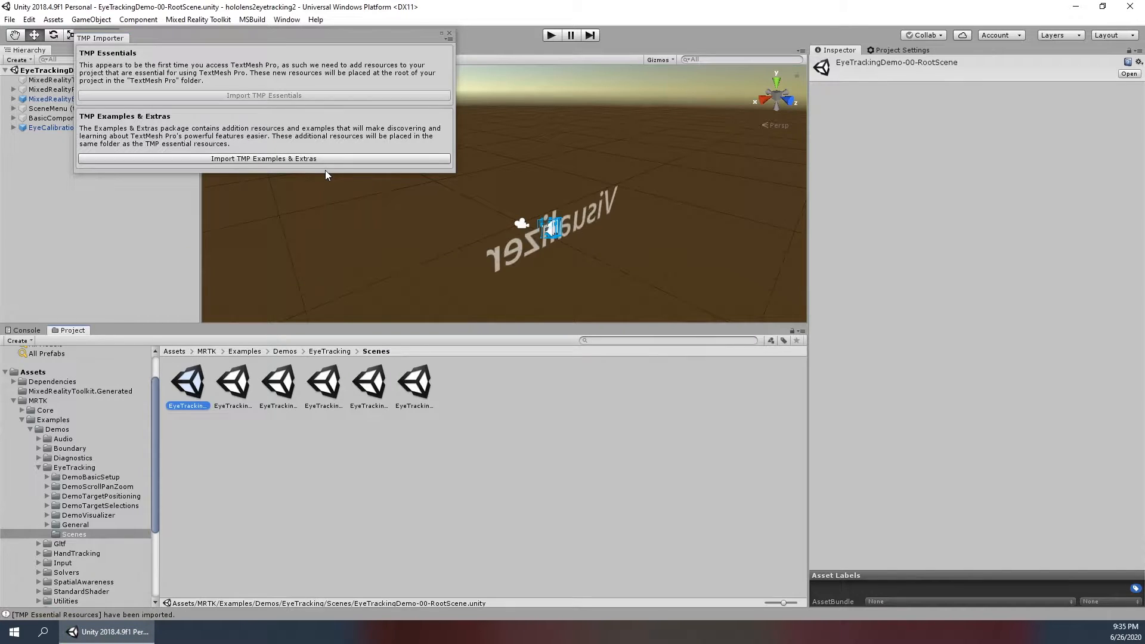
left_click(448, 33)
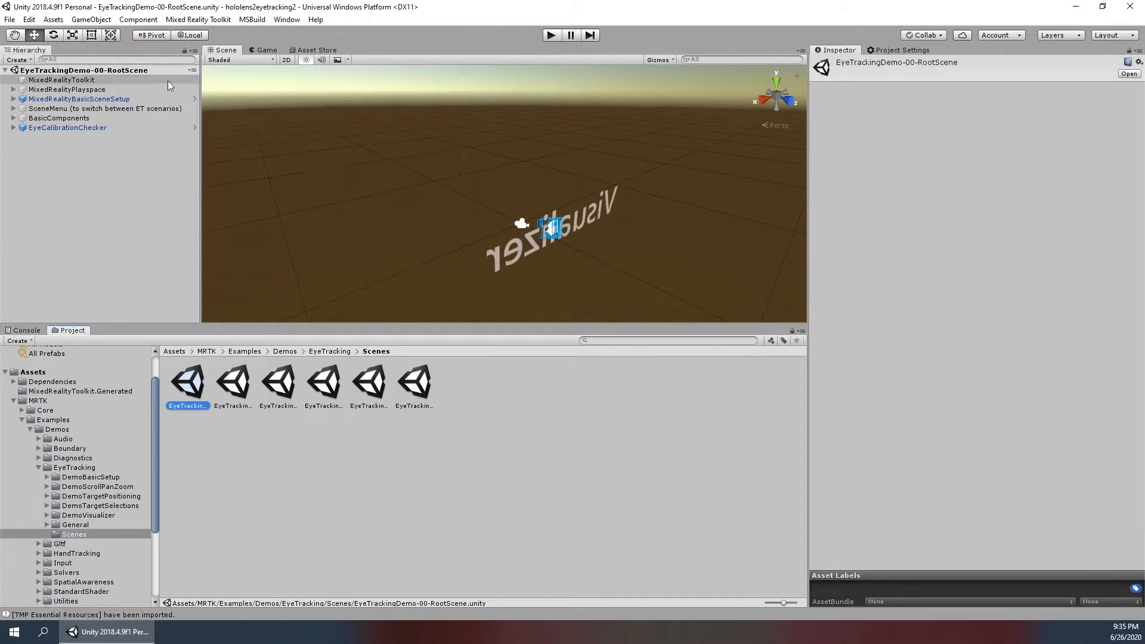
- Select the Visualizer text in the scene and disable its Text Mesh Pro component
left_click_drag(649, 214, 724, 208, "alt")
middle_click_drag(661, 176, 421, 249)
scroll(602, 270, "up", 8)
scroll(422, 249, "down", 5)
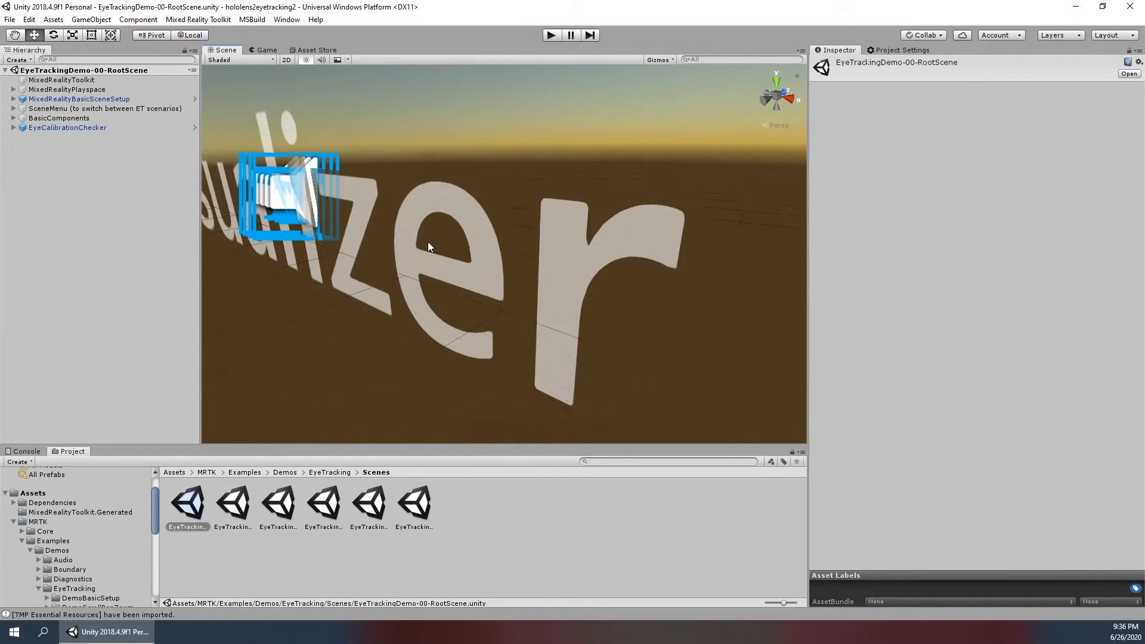
left_click(423, 193)
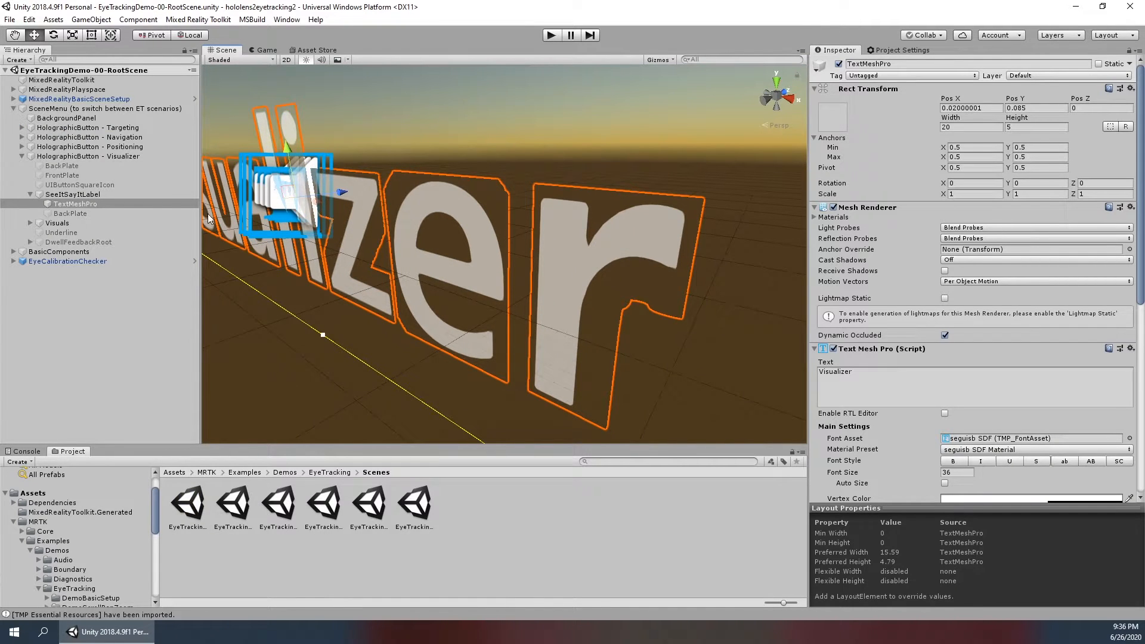
key("f")
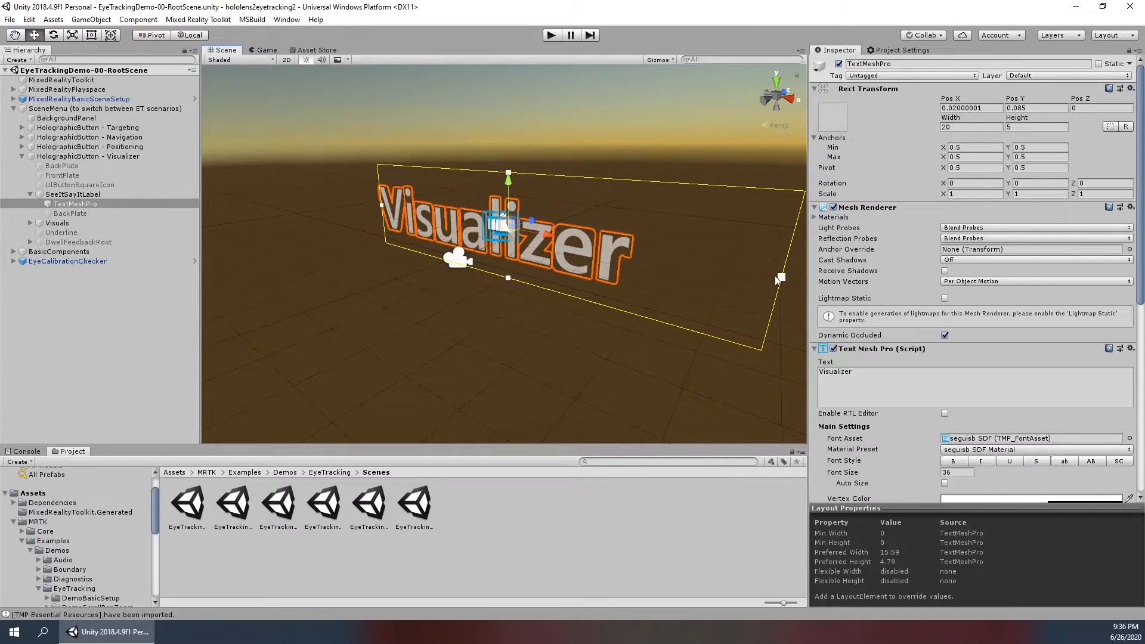
left_click(832, 349)
left_click(833, 348)
left_click(832, 349)
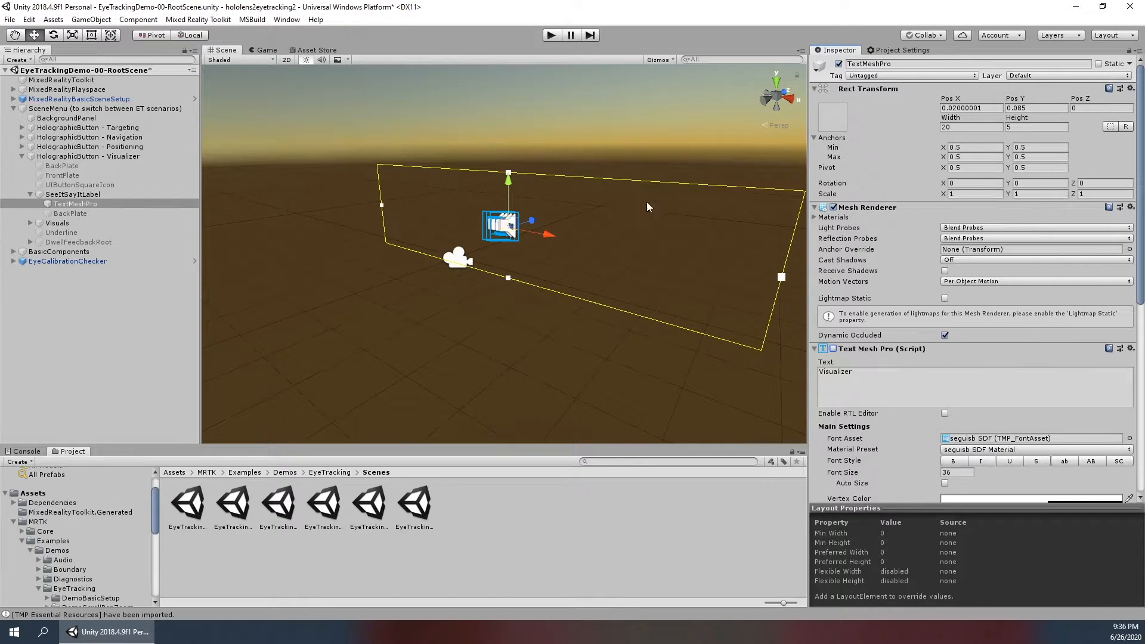
left_click(833, 349)
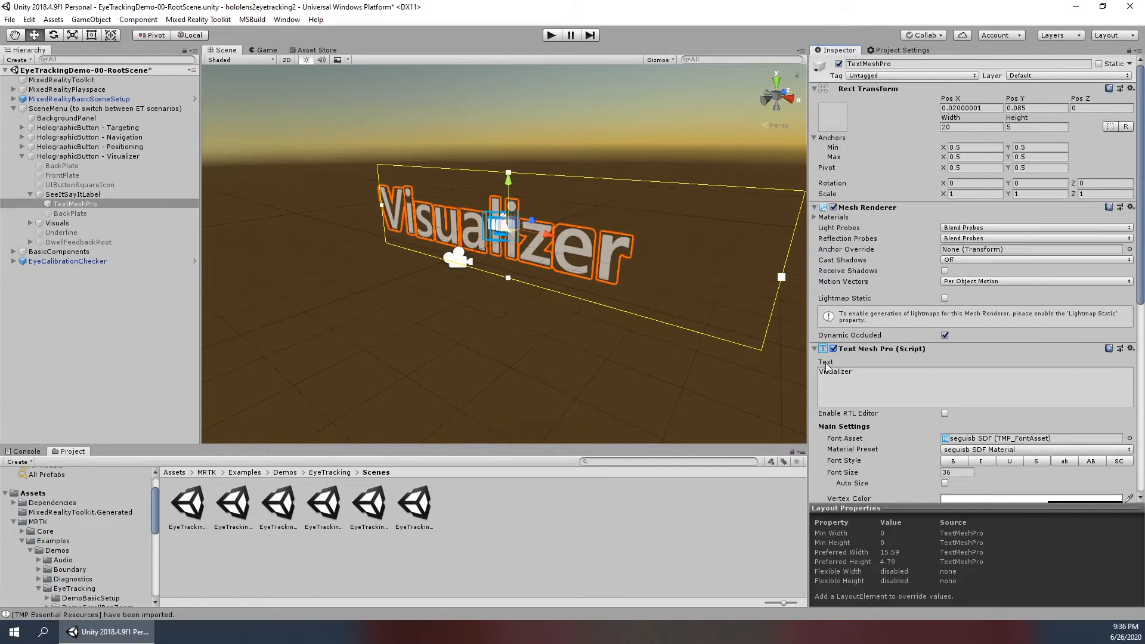
left_click(833, 349)
- Examine the scene menu panel and its holographic buttons, then the surroundings of the Visualizer label
scroll(626, 325, "up", 6)
middle_click_drag(609, 324, 605, 409)
scroll(522, 320, "up", 3)
scroll(522, 320, "down", 6)
middle_click_drag(522, 321, 531, 268)
scroll(531, 268, "down", 3)
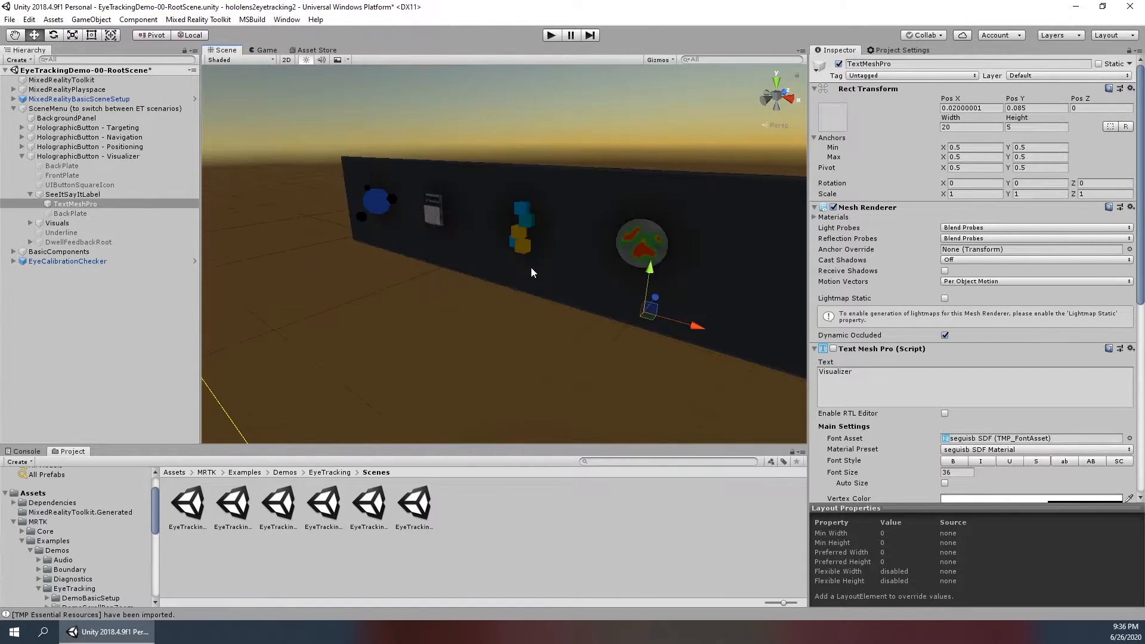
key("f")
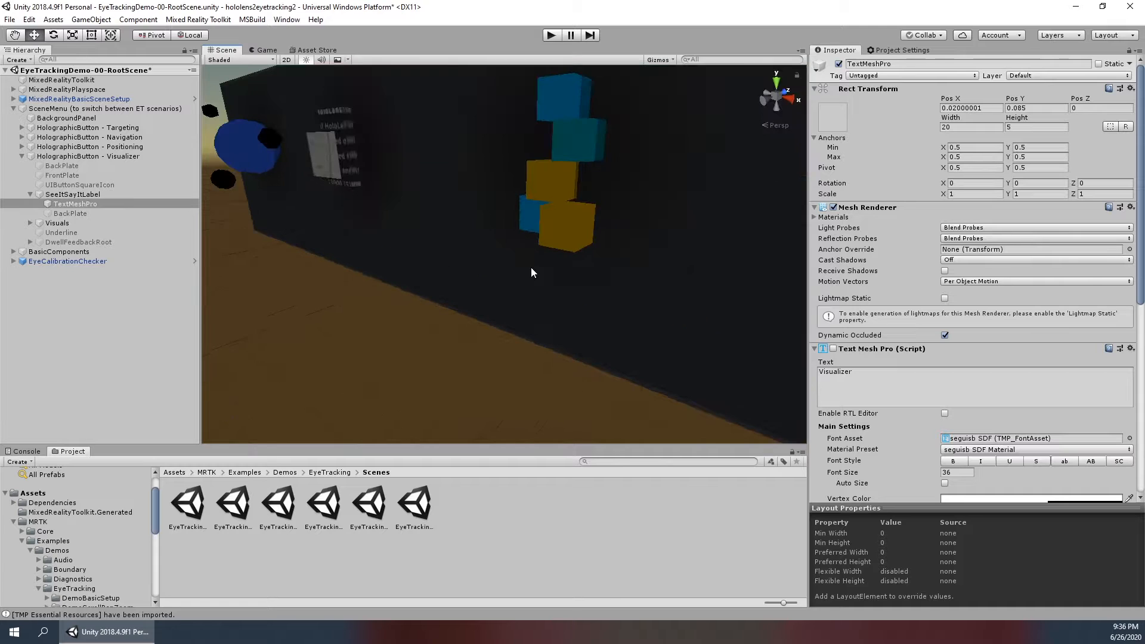
scroll(531, 268, "down", 2)
scroll(530, 267, "down", 5)
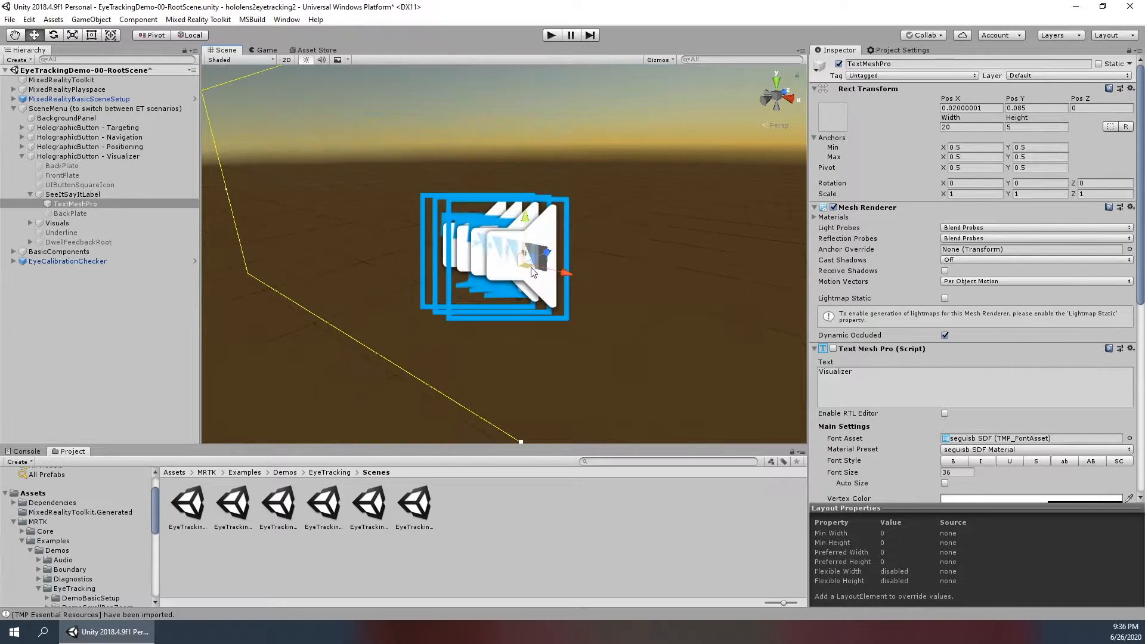
middle_click_drag(573, 279, 546, 266)
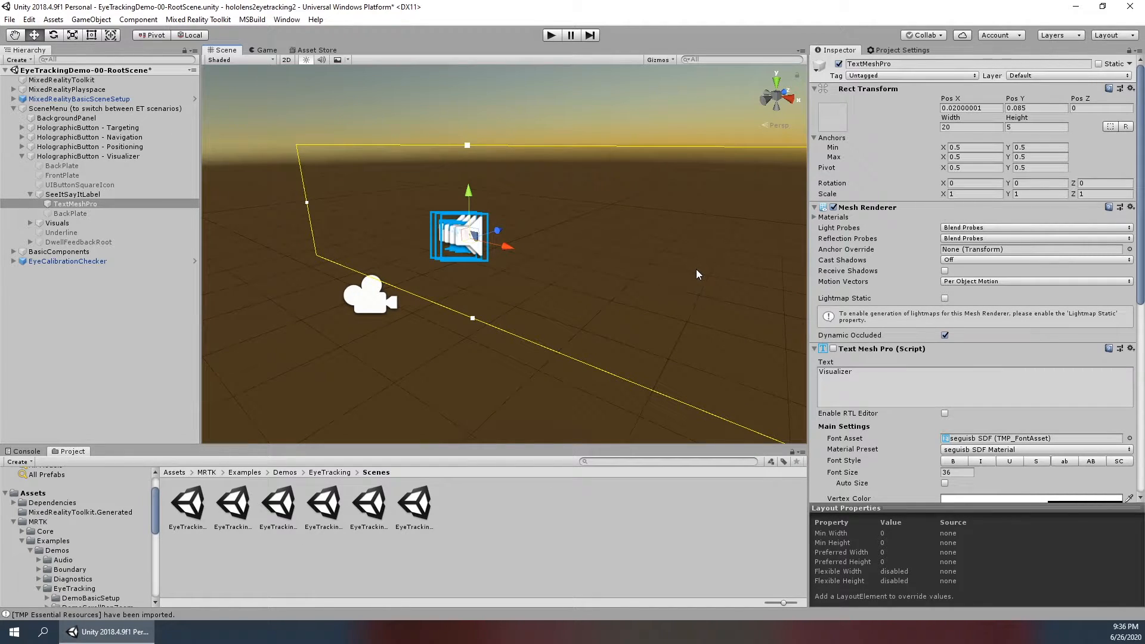
- Open the Build Settings, look over the scenes in the build, and move the window clear of the scene assets
left_click(10, 19)
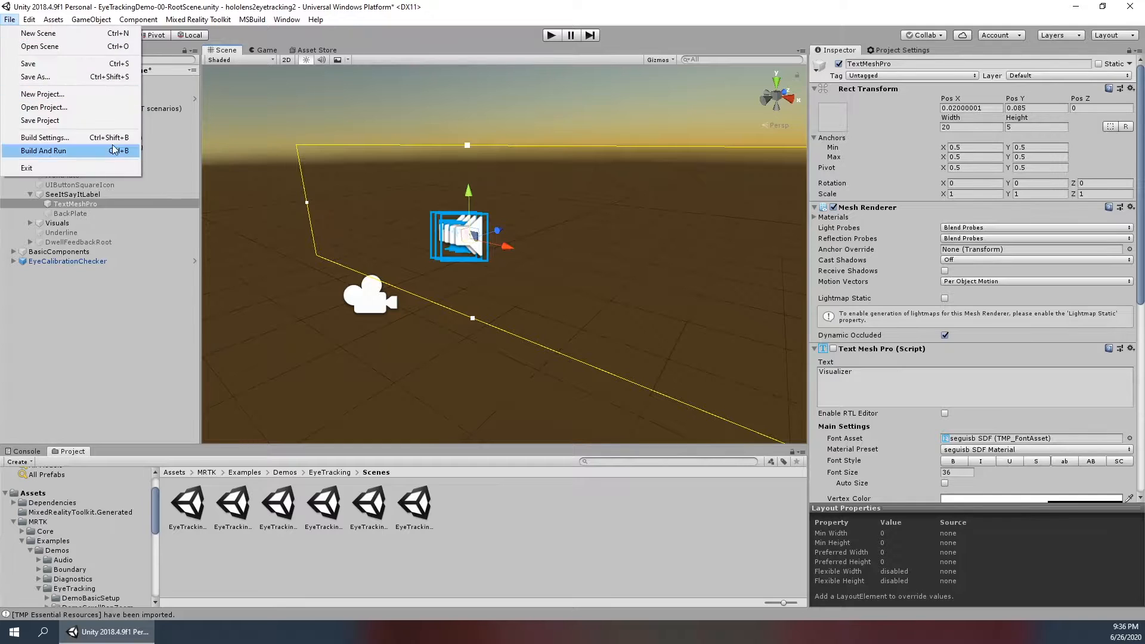
left_click(71, 138)
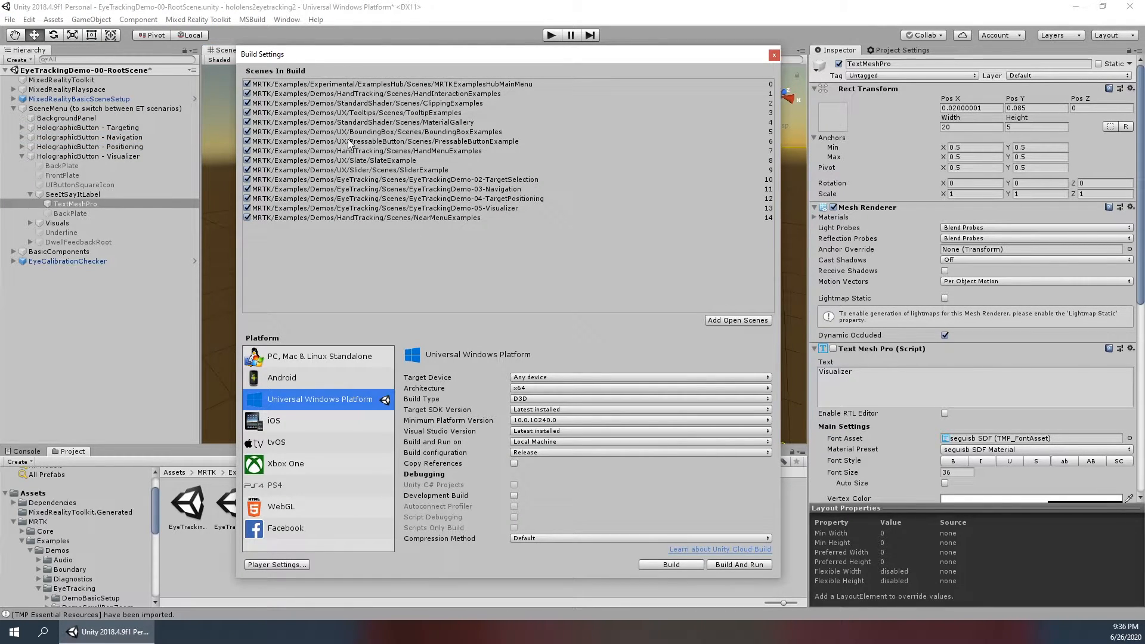
left_click(12, 19)
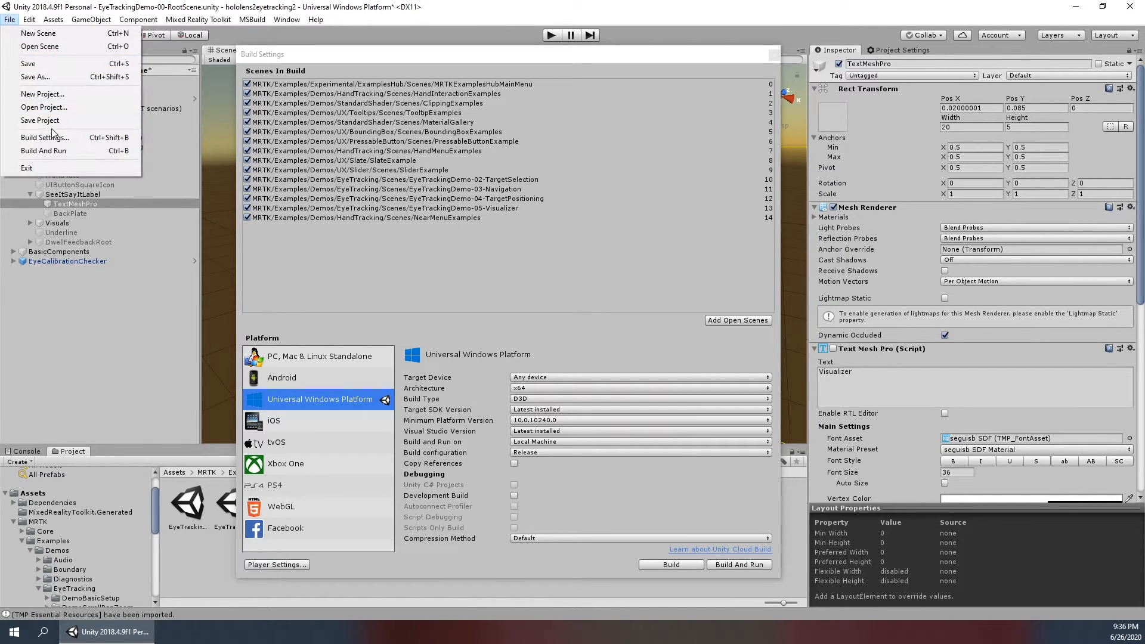
left_click(306, 61)
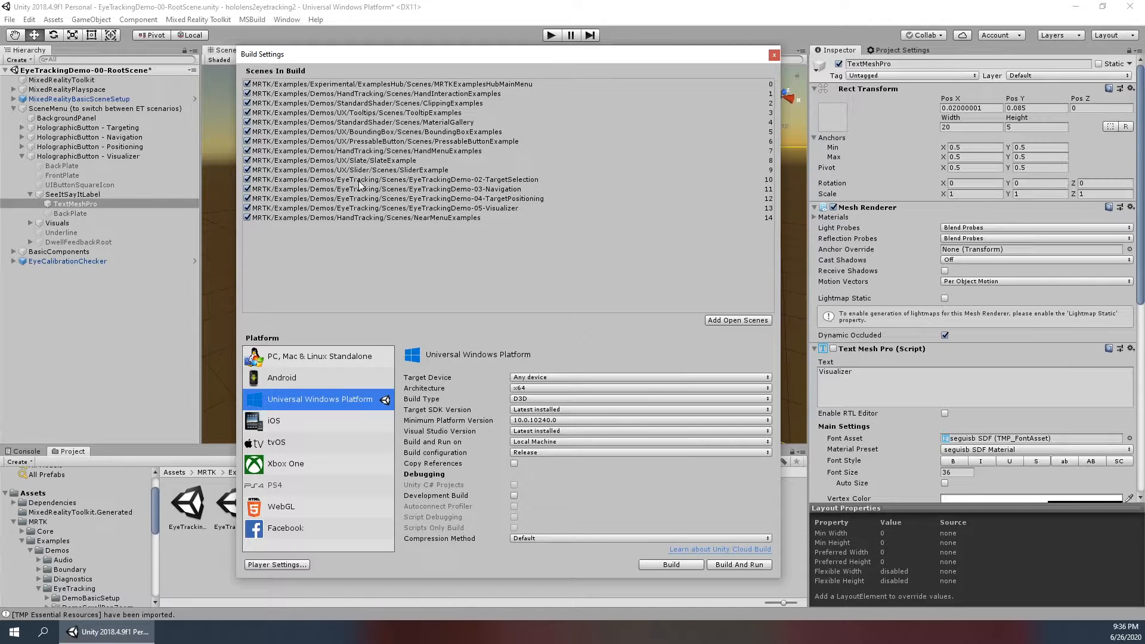
left_click(359, 152)
left_click(380, 94)
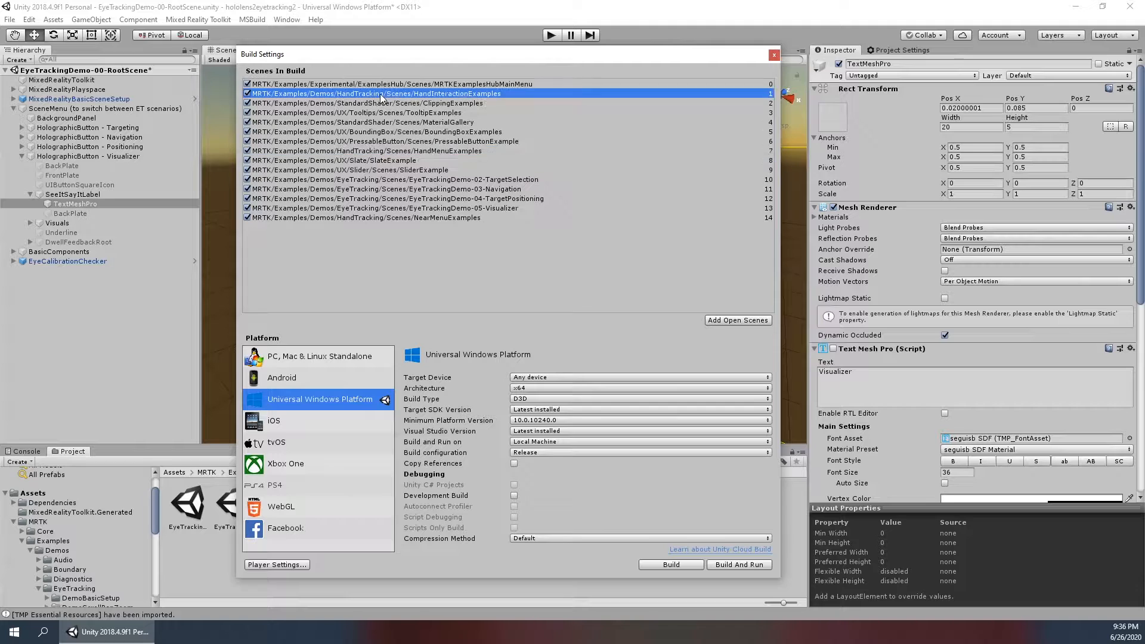
left_click(365, 152)
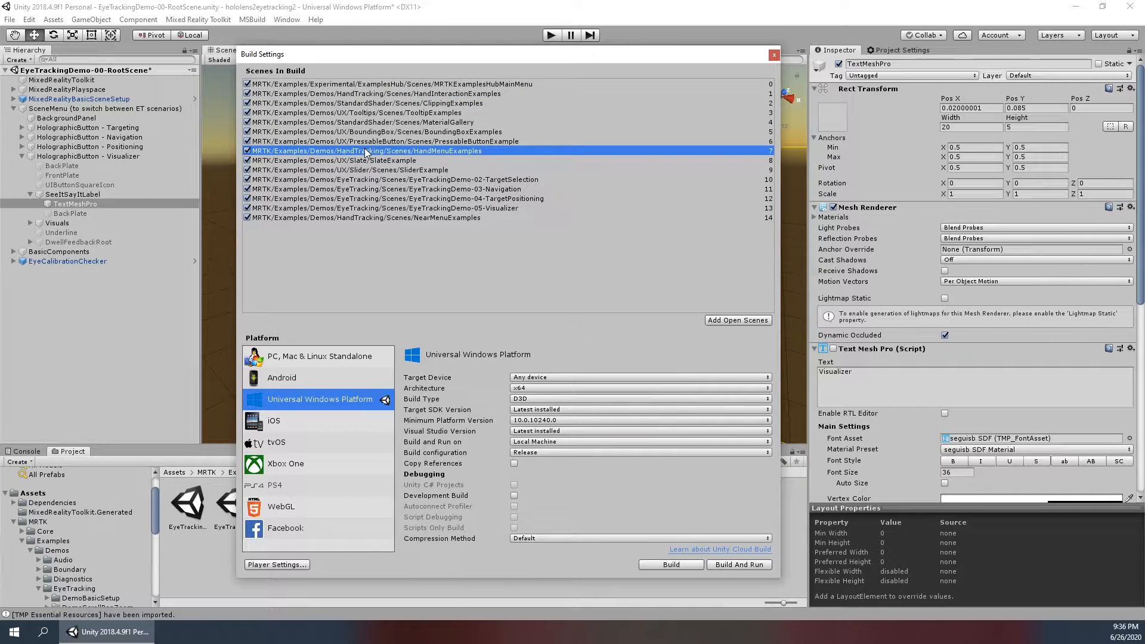
left_click_drag(429, 55, 735, 38)
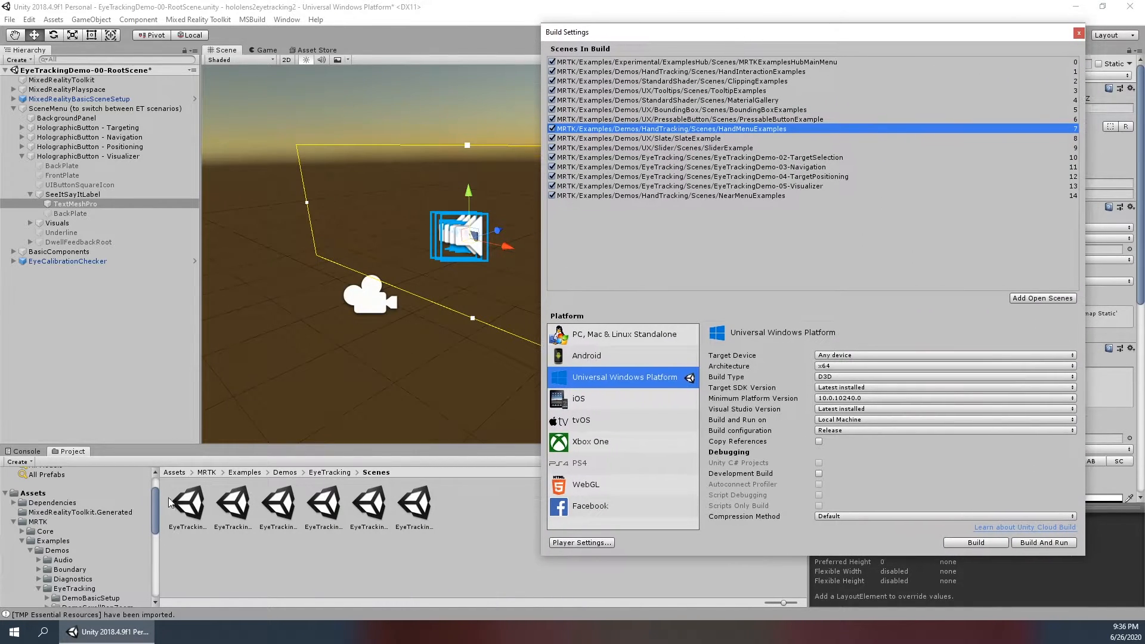
- Exclude every listed MRTK example scene from the build, from NearMenuExamples up to MRTKExamplesHubMainMenu
left_click(551, 196)
left_click(552, 186)
left_click(551, 177)
left_click(552, 167)
left_click(552, 158)
left_click(552, 147)
left_click(552, 138)
left_click(552, 129)
left_click(551, 119)
left_click(552, 110)
left_click(551, 100)
left_click(551, 90)
left_click(552, 81)
left_click(552, 71)
left_click(551, 62)
- Add all six EyeTrackingDemo scenes from the Scenes folder to the build and enable each of them
left_click(187, 507)
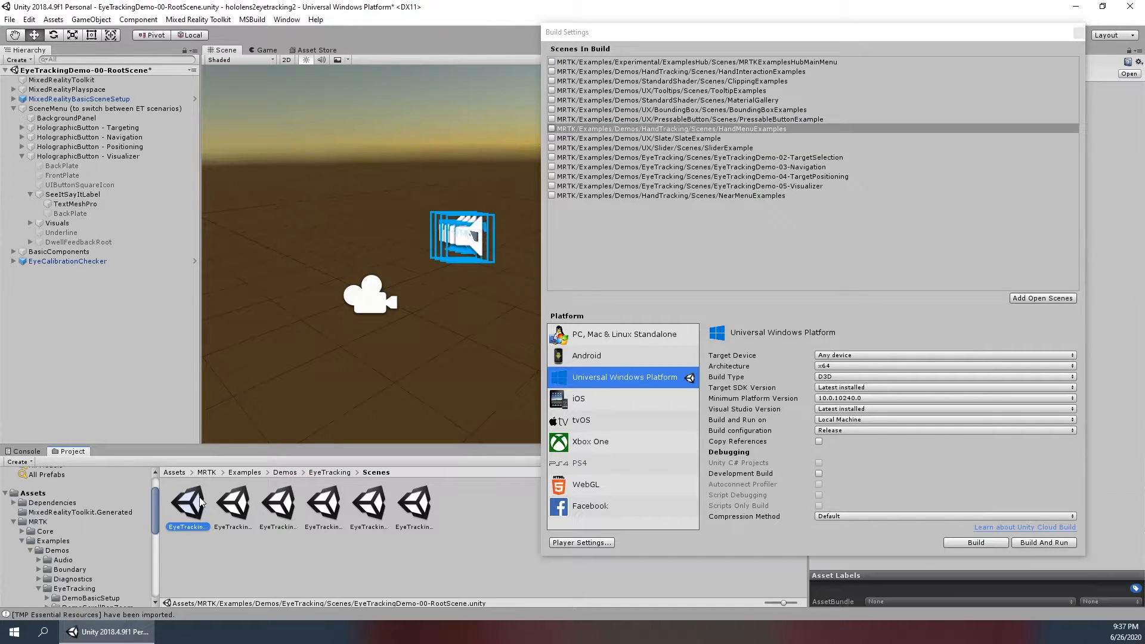
left_click(412, 505, "shift")
left_click_drag(203, 510, 799, 146)
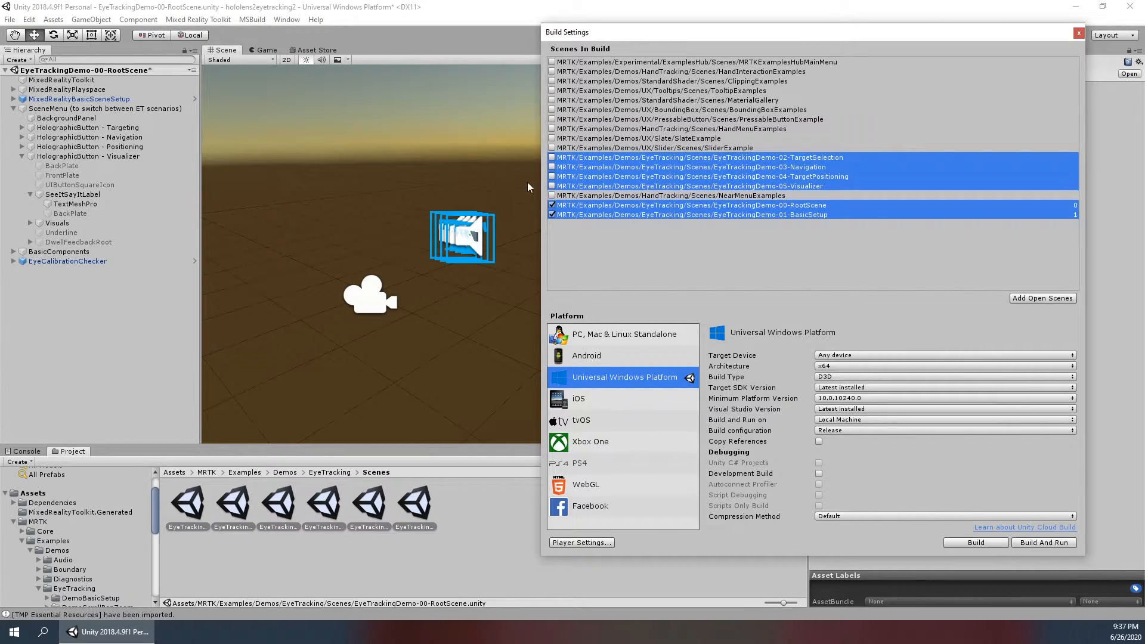
left_click(551, 157)
- Reorder the build scenes so EyeTrackingDemo-00-RootScene and EyeTrackingDemo-01-BasicSetup precede EyeTrackingDemo-02-TargetSelection, and move the Build Settings window aside
left_click(763, 217)
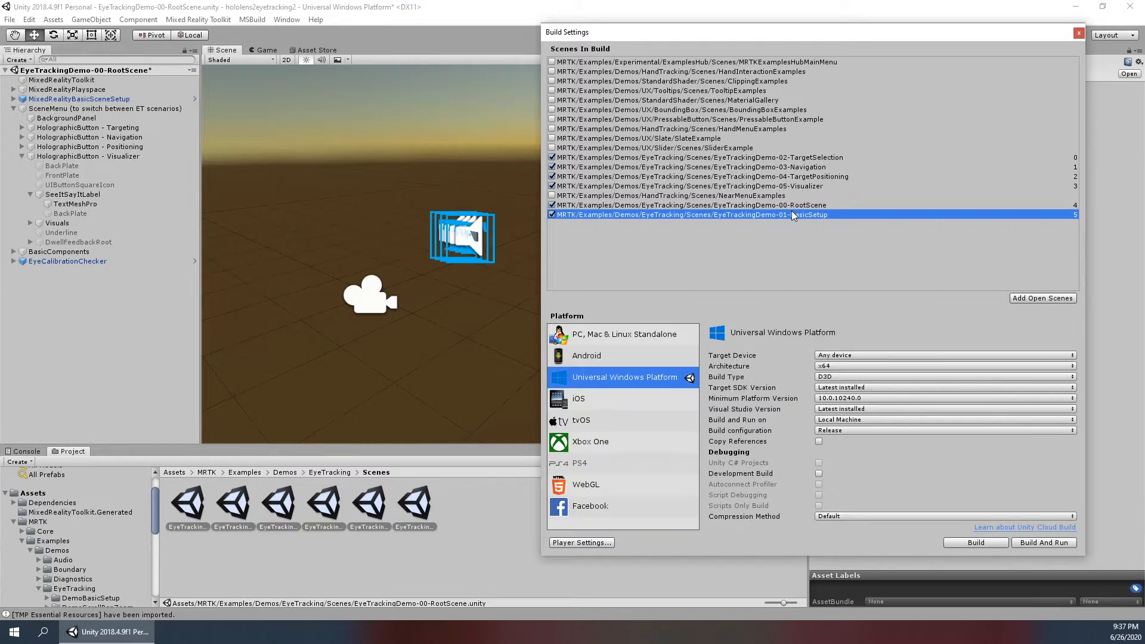
left_click_drag(787, 207, 791, 159)
left_click_drag(798, 217, 801, 169)
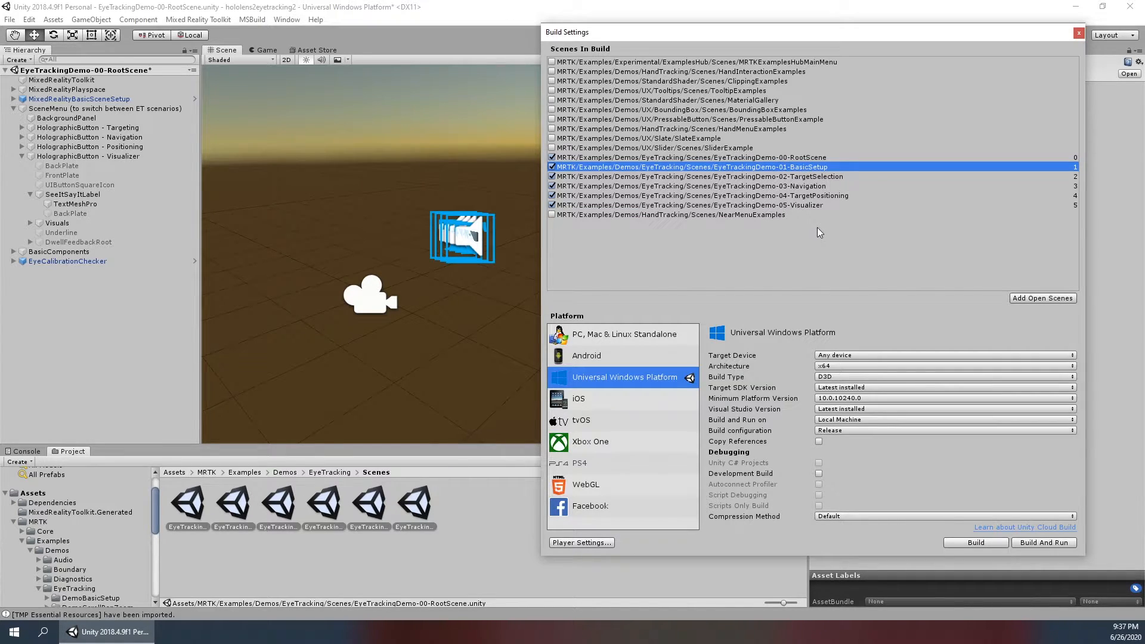
left_click_drag(784, 34, 642, 19)
left_click_drag(858, 18, 630, 38)
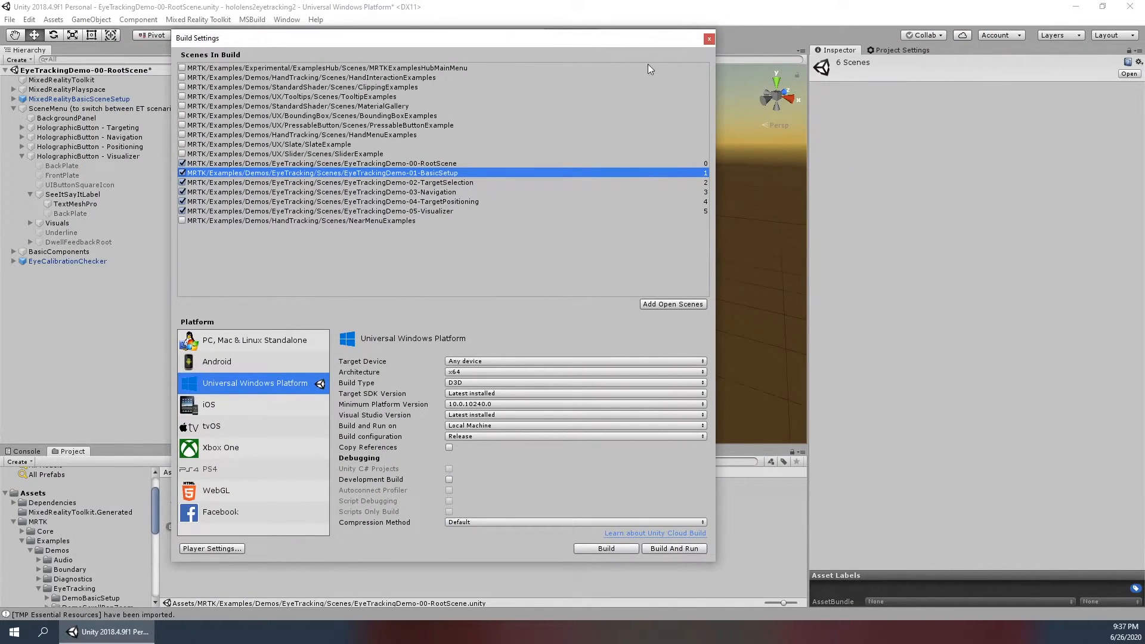
- Open the Player Settings and set the product name to hl2eyes
left_click(185, 549)
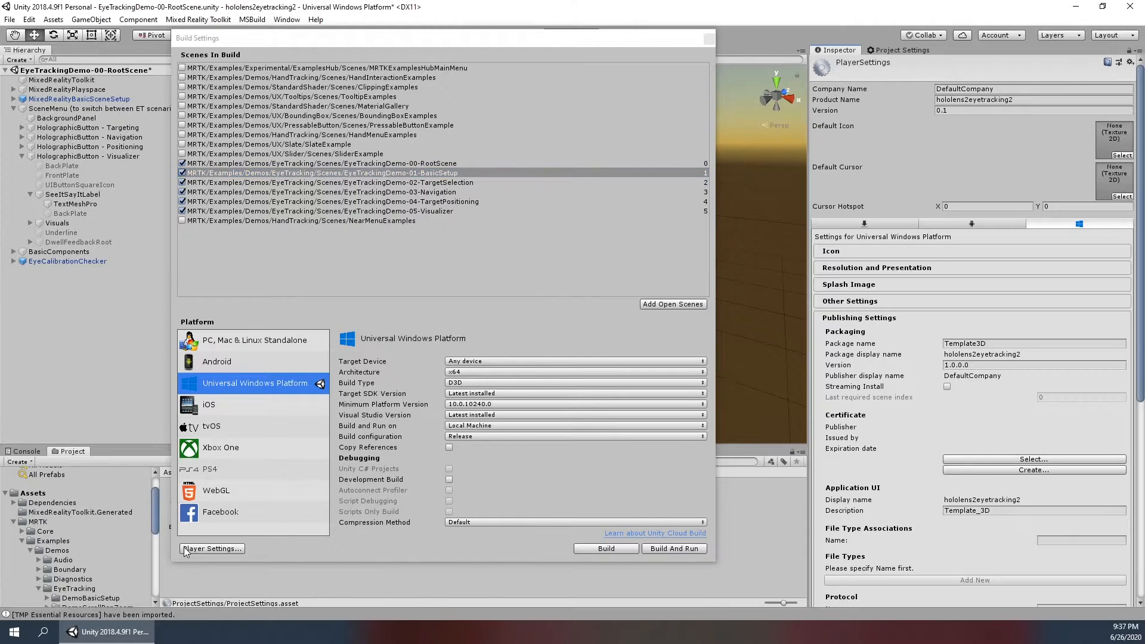
left_click(28, 19)
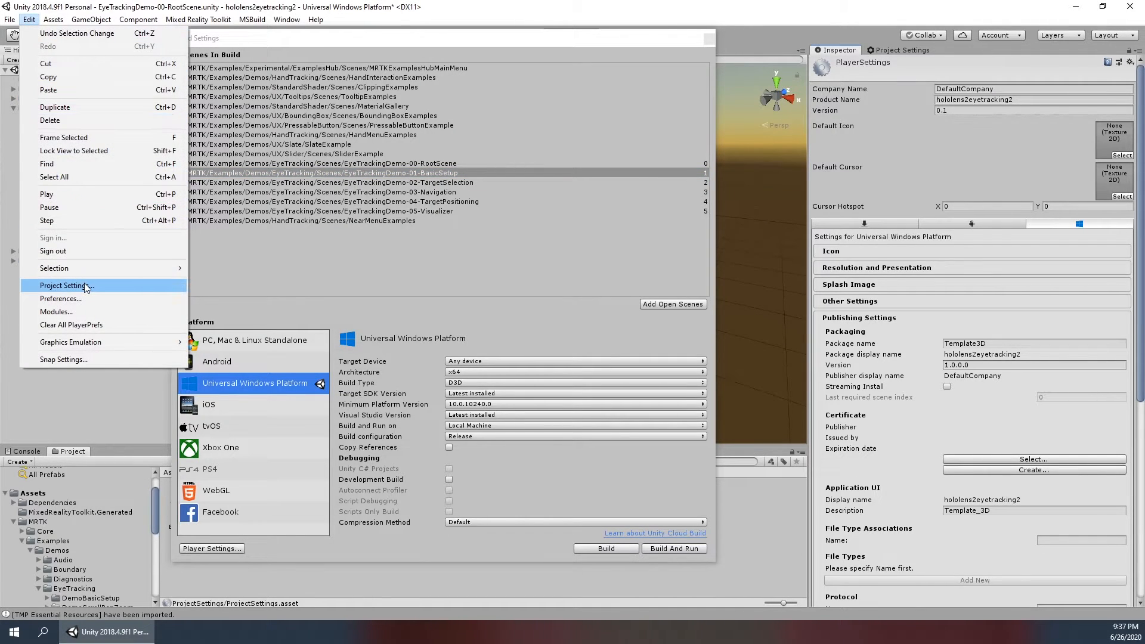
key("Escape")
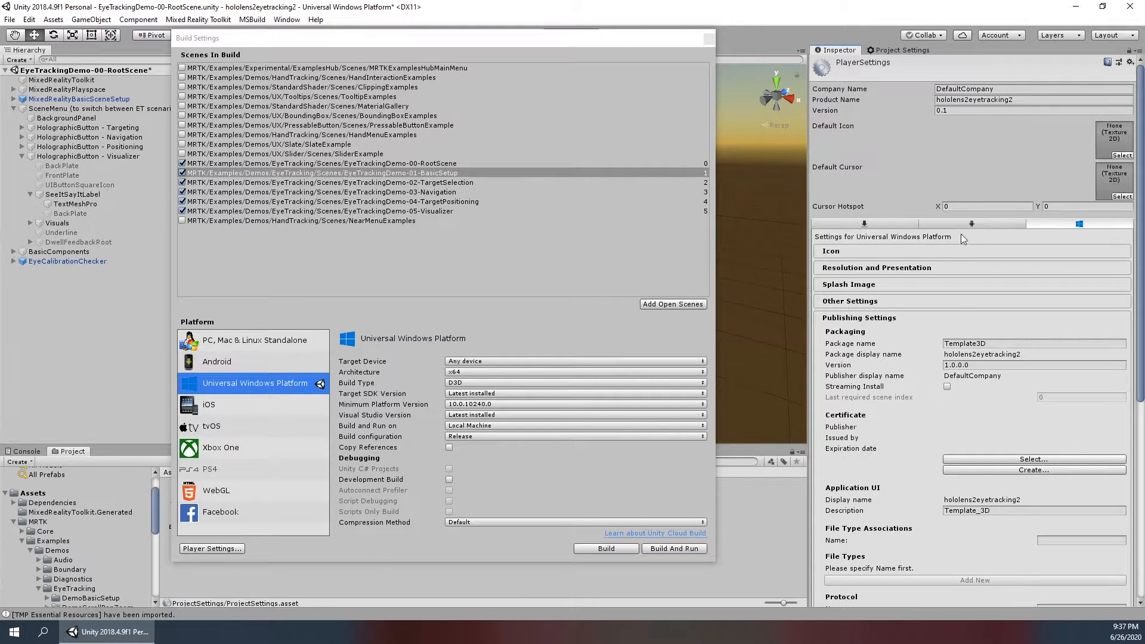
left_click(974, 100)
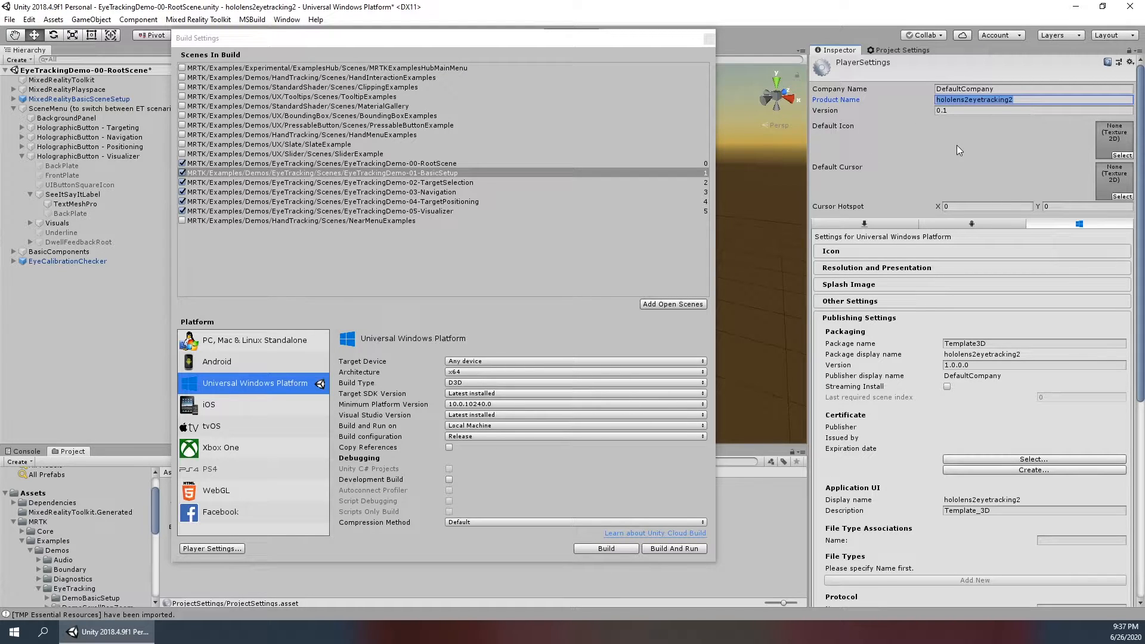
type("hl2eyes")
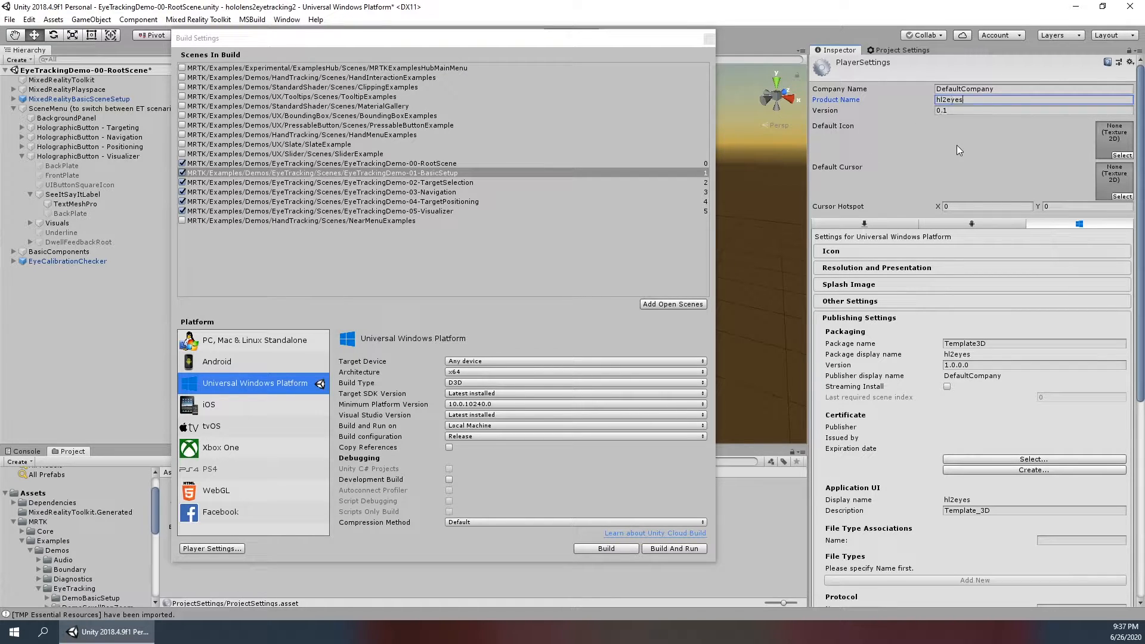
- Check the publishing capabilities, add Holographic to the supported device families, and expand the XR settings
scroll(921, 386, "down", 4)
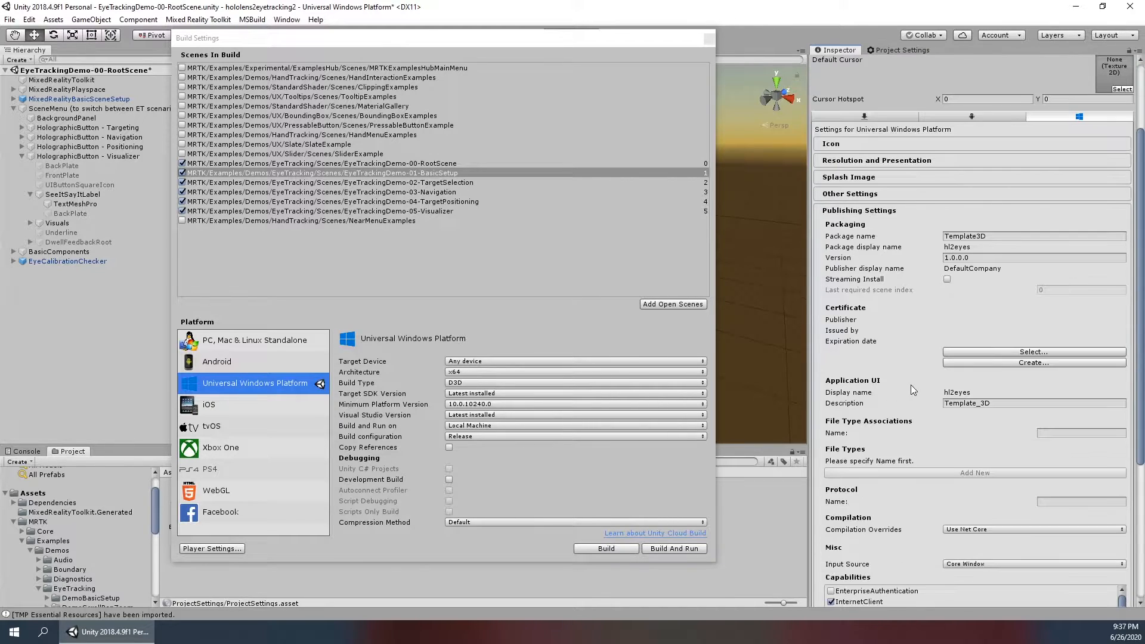
scroll(896, 313, "up", 3)
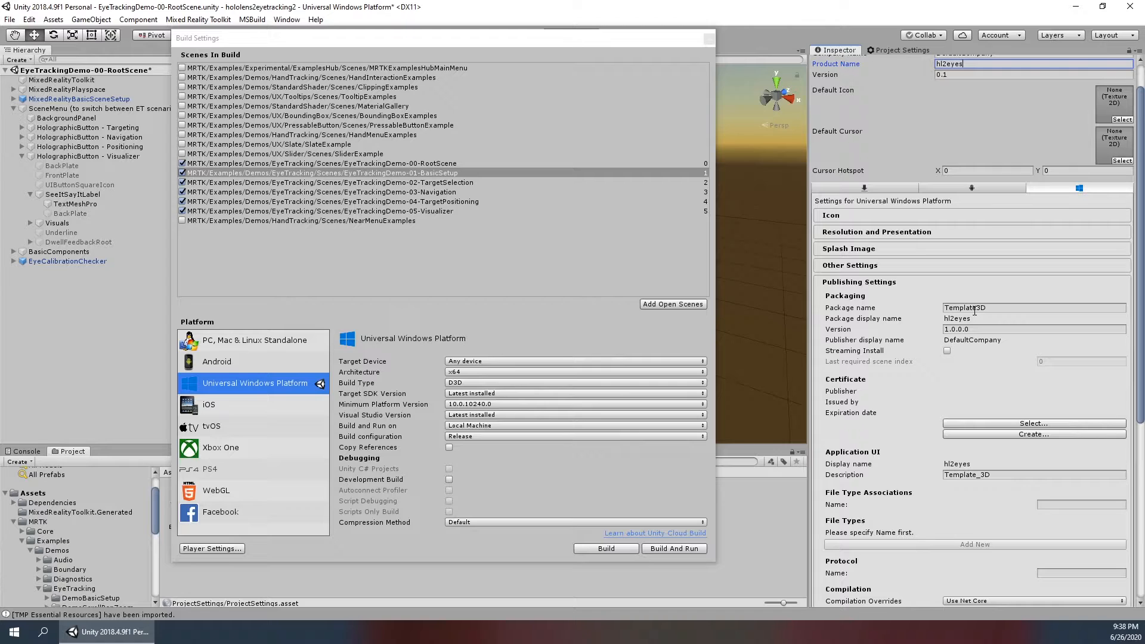
scroll(870, 323, "down", 4)
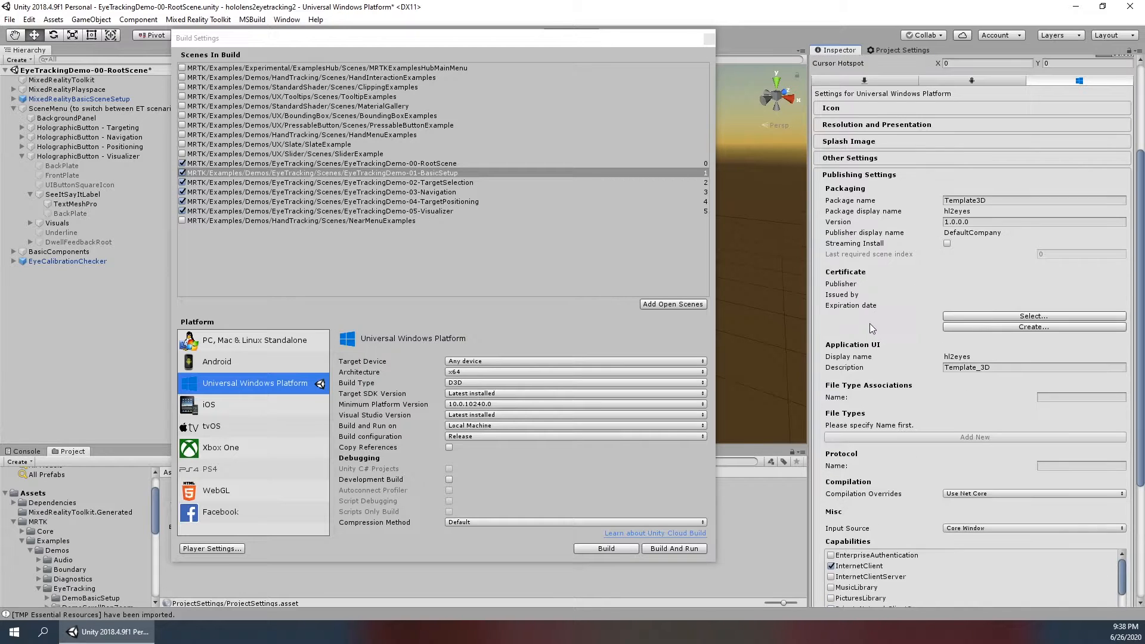
scroll(858, 332, "down", 4)
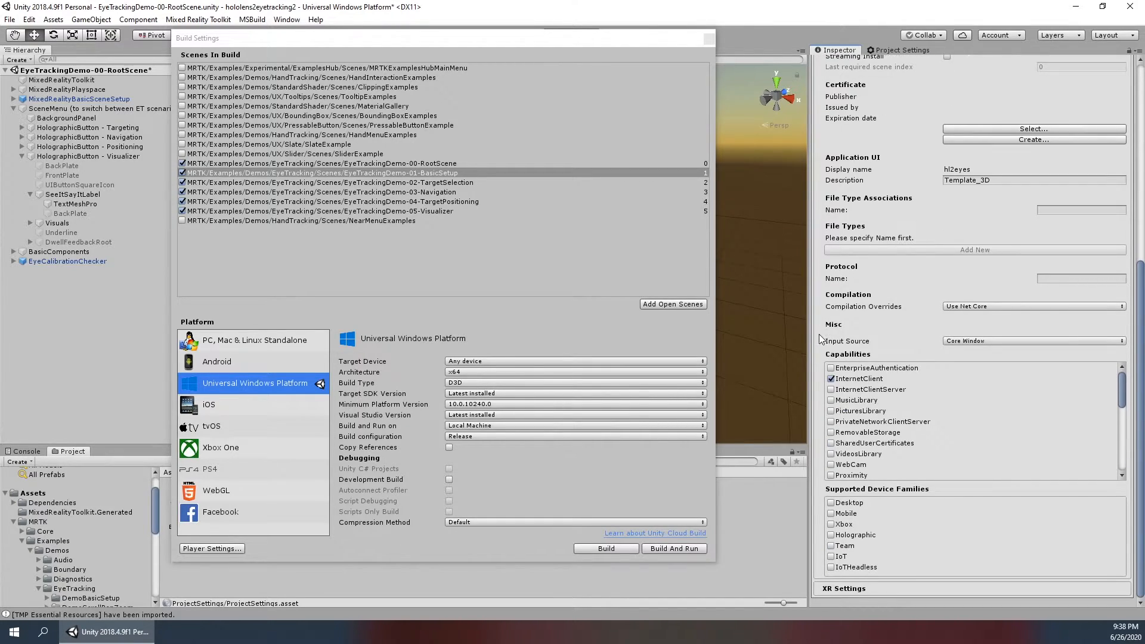
scroll(885, 425, "down", 5)
scroll(875, 395, "down", 1)
scroll(875, 395, "up", 1)
scroll(875, 398, "down", 6)
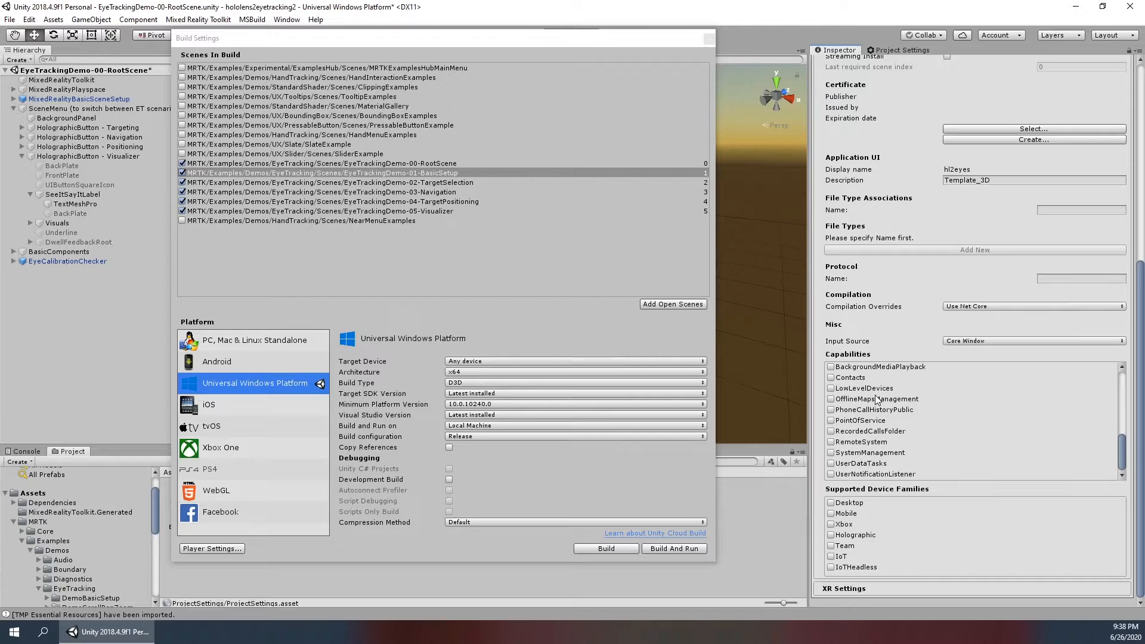
left_click(831, 535)
left_click(860, 588)
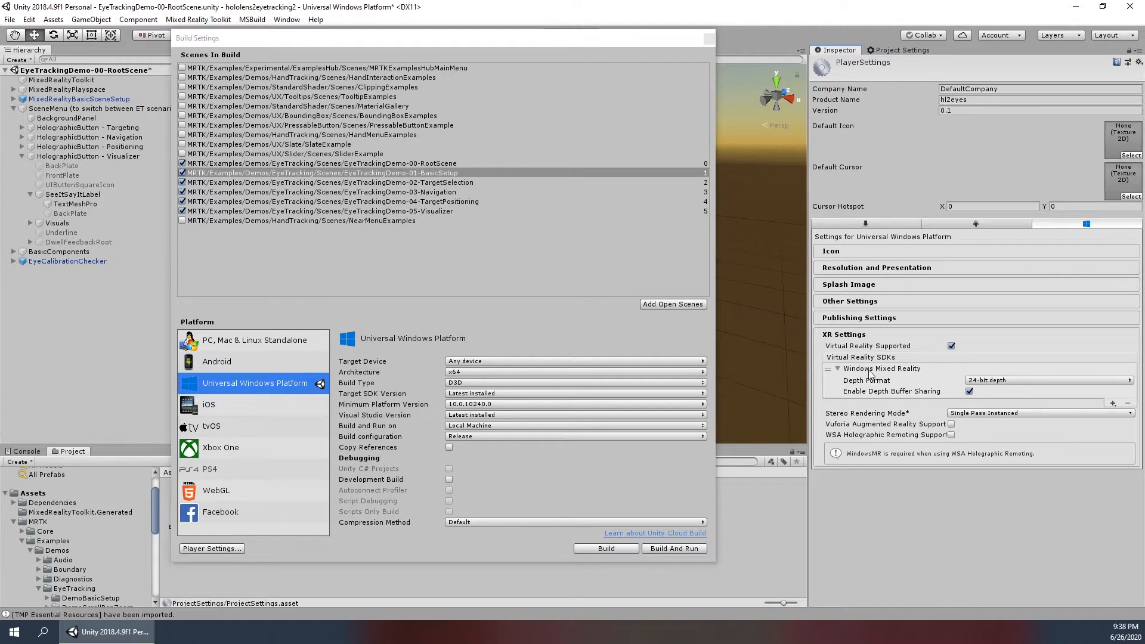
- Open the Mixed Reality Toolkit Build Window, moving Build Settings out of the way
left_click_drag(652, 39, 577, 47)
left_click(198, 19)
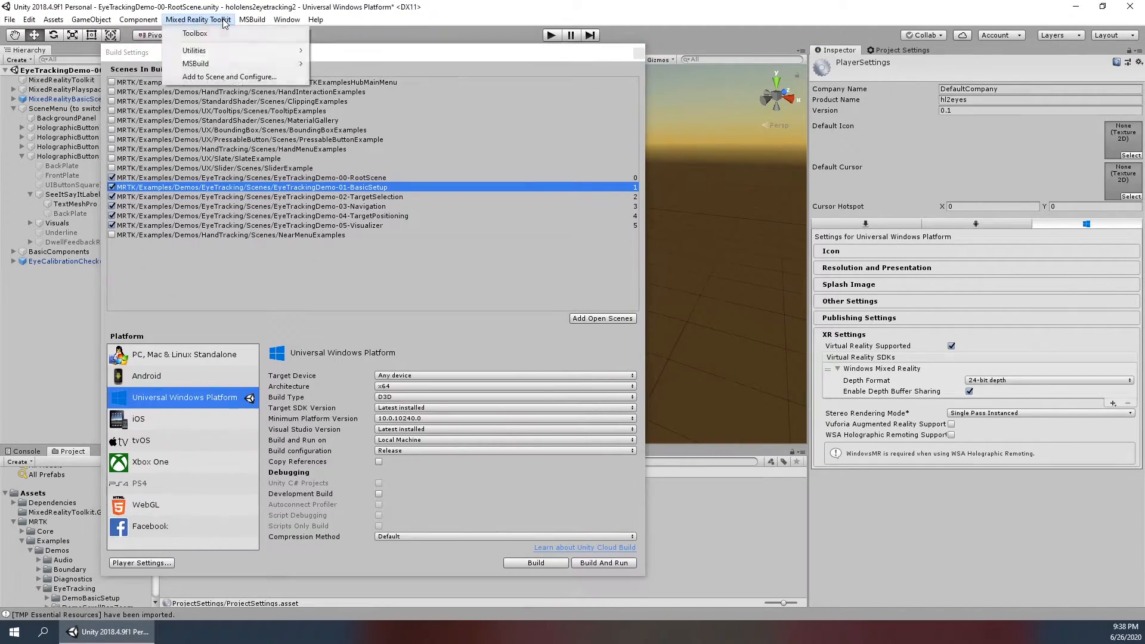
mouse_move(237, 52)
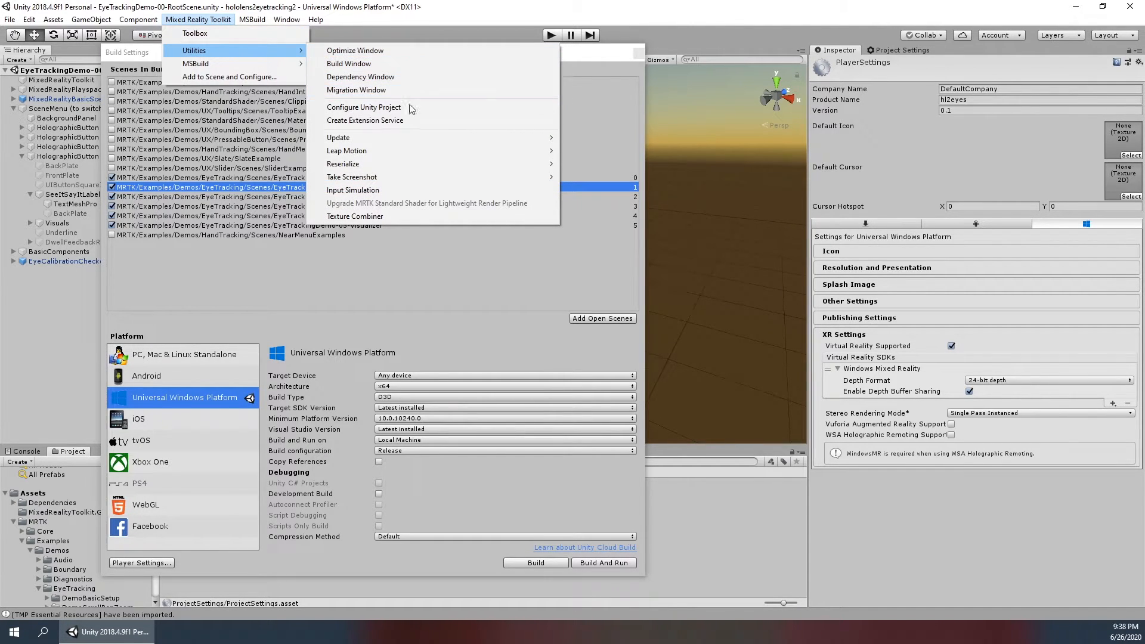
left_click_drag(615, 55, 629, 160)
left_click(212, 19)
mouse_move(223, 52)
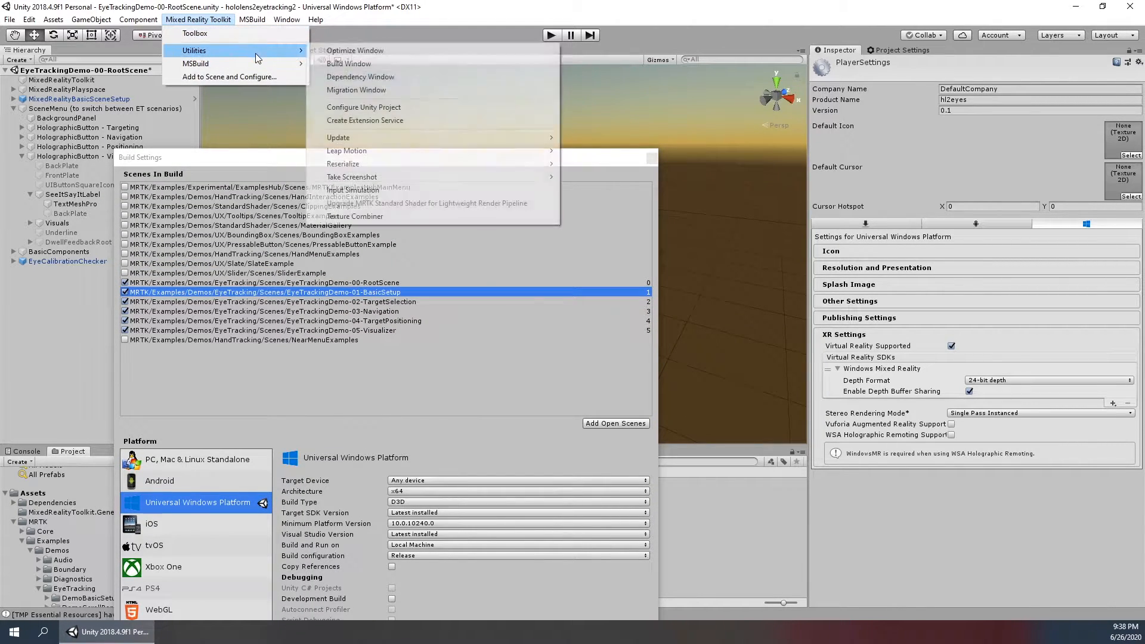
mouse_move(270, 64)
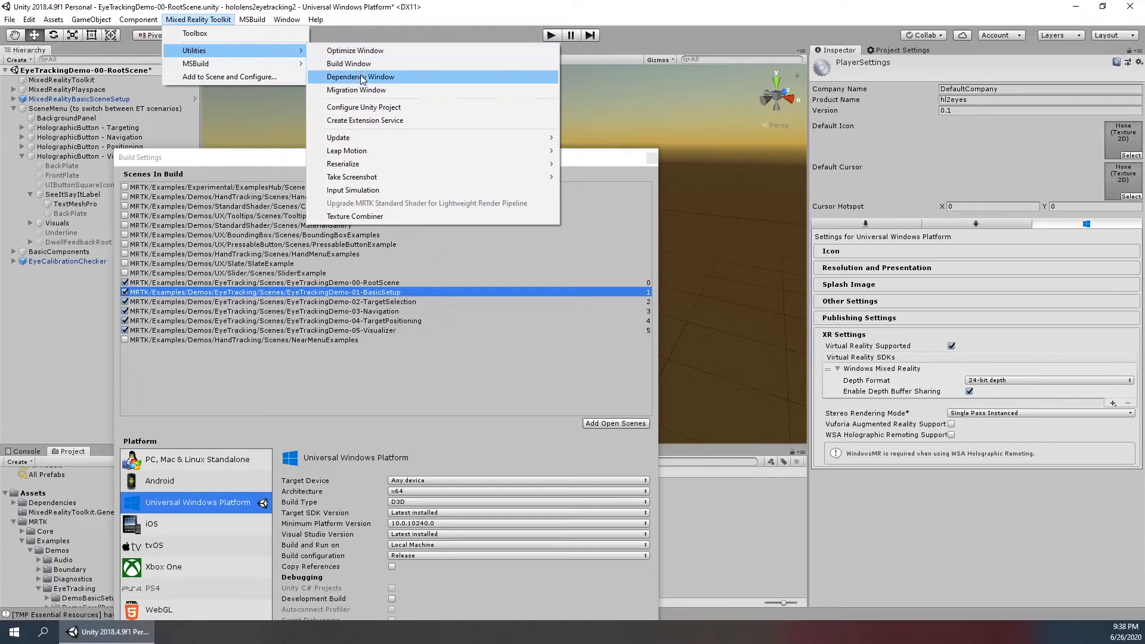
left_click(356, 64)
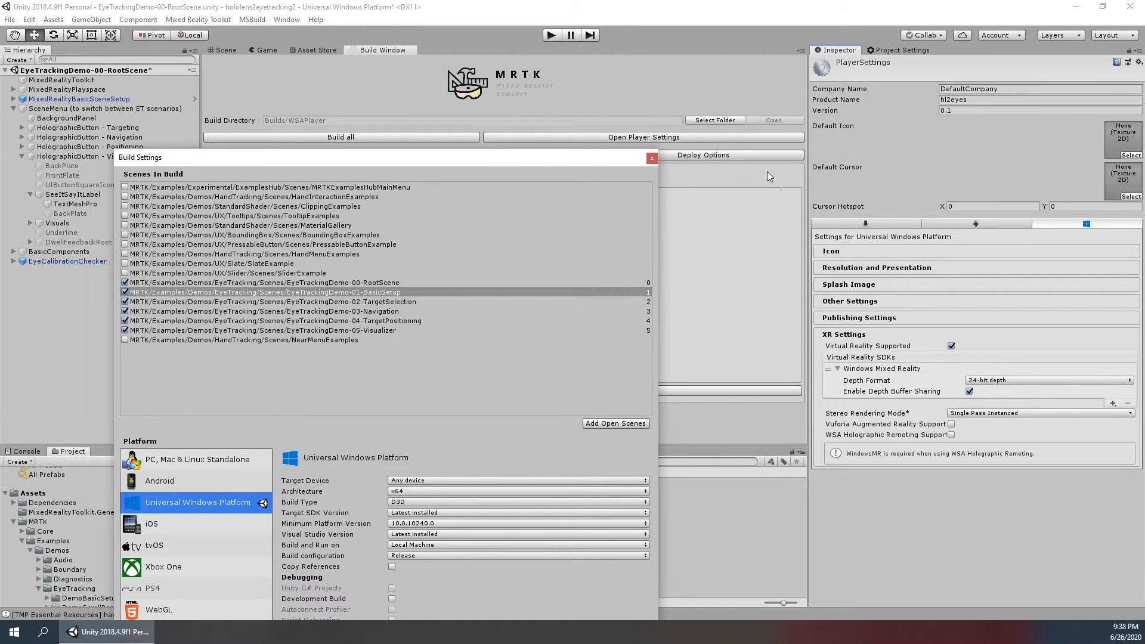
- Look over the Appx, deploy and Unity build options in the MRTK Build Window, and close it
left_click_drag(543, 164, 443, 421)
left_click(535, 156)
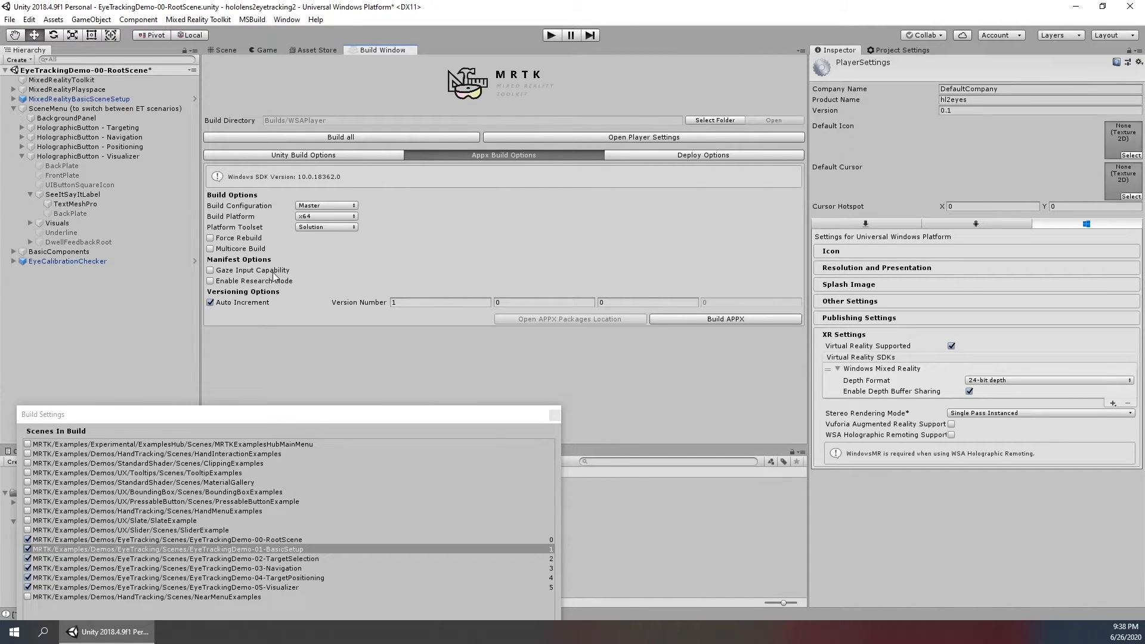
left_click(657, 156)
left_click(381, 156)
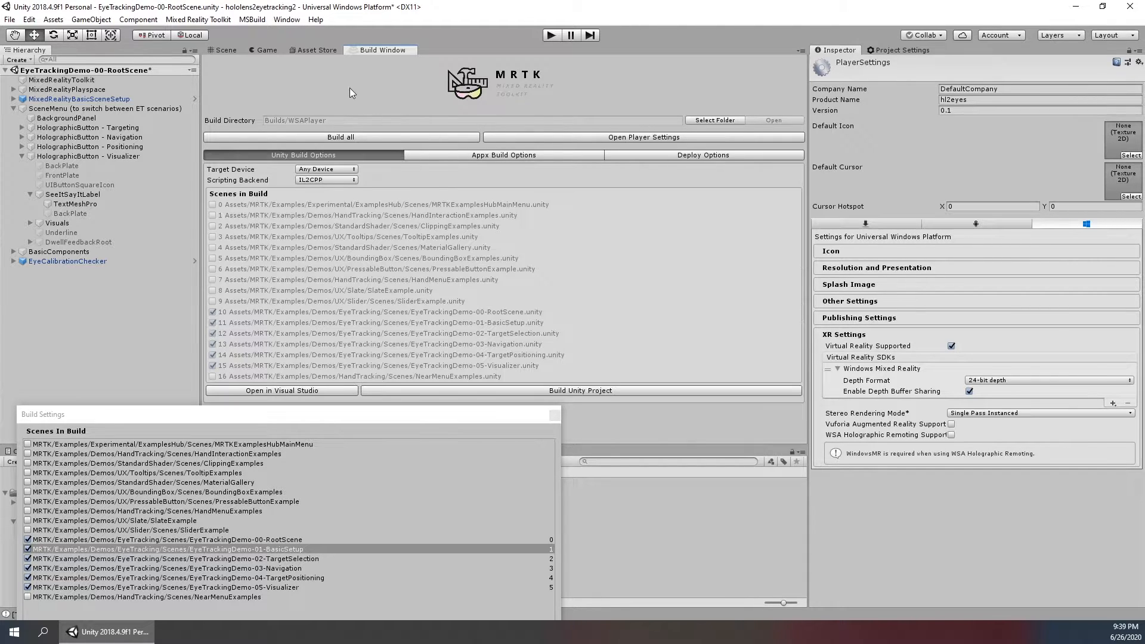
right_click(384, 51)
left_click(422, 76)
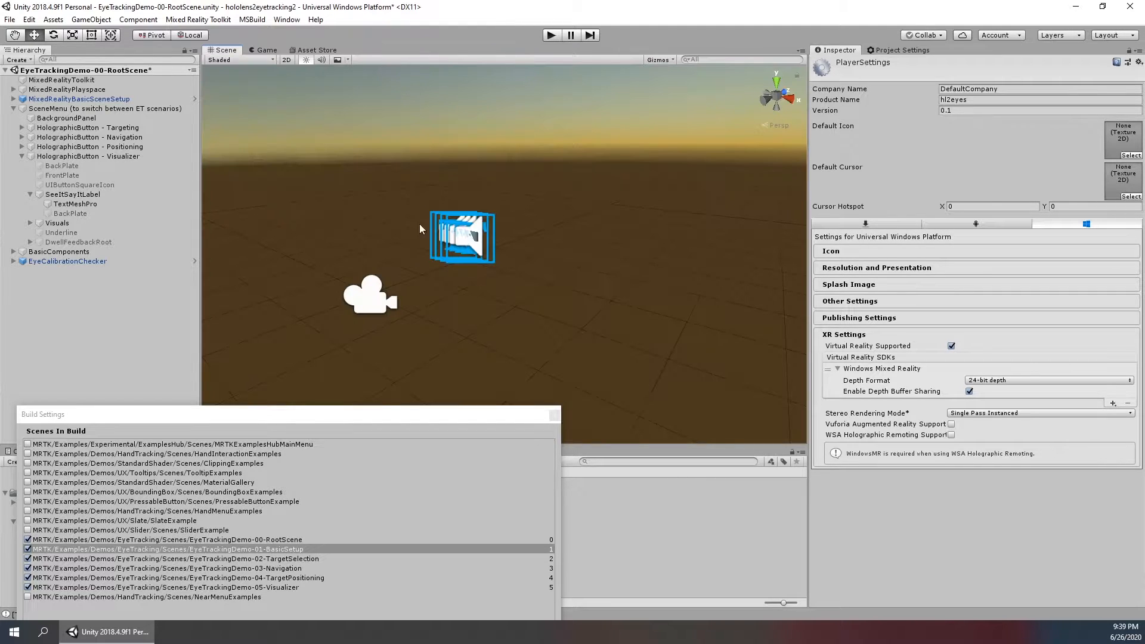
- Build the Universal Windows Platform project into a new folder named _build inside the hololens2eyetracking2 project folder
mouse_move(460, 417)
left_mouse_down()
mouse_move(736, 23)
mouse_move(727, 73)
mouse_move(796, 52)
mouse_move(776, 46)
left_mouse_up()
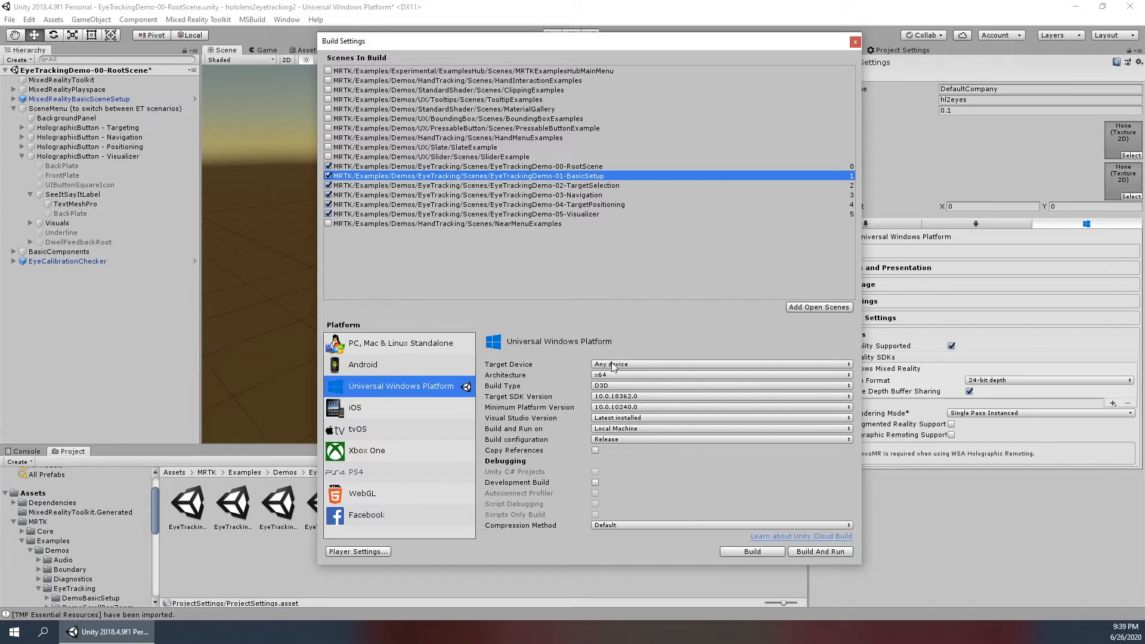
left_click(753, 551)
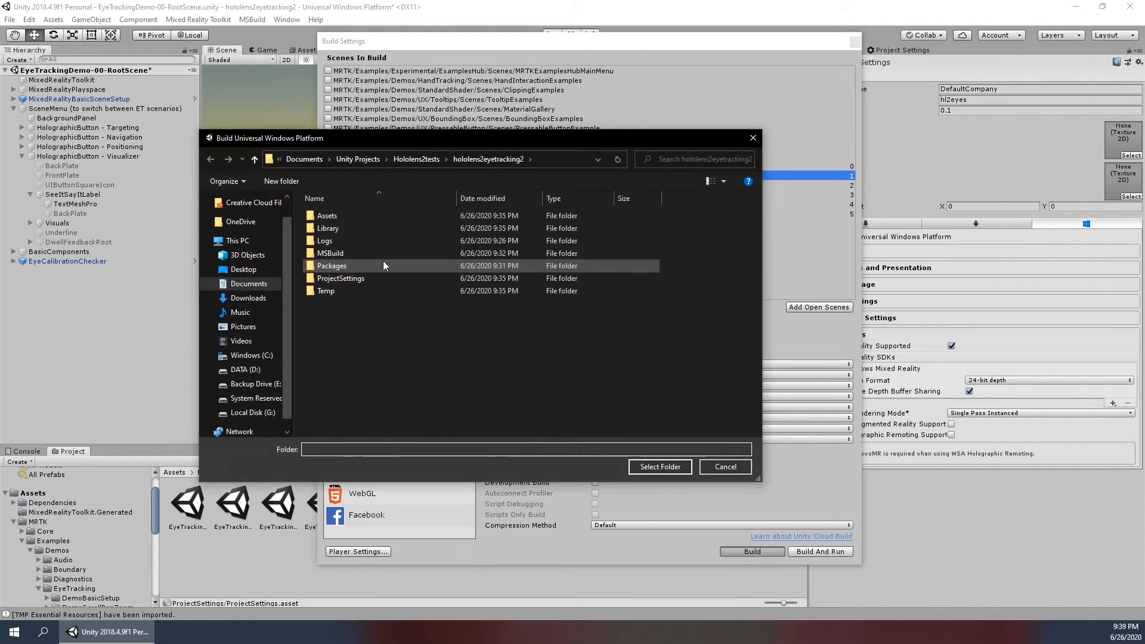
right_click(413, 358)
mouse_move(399, 541)
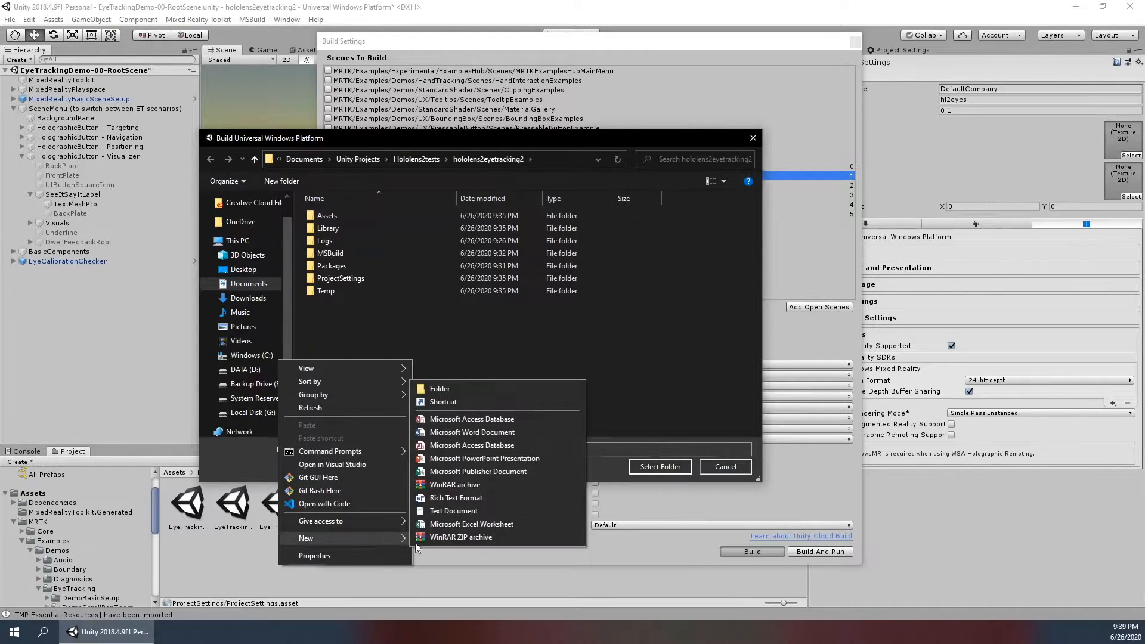
left_click(477, 391)
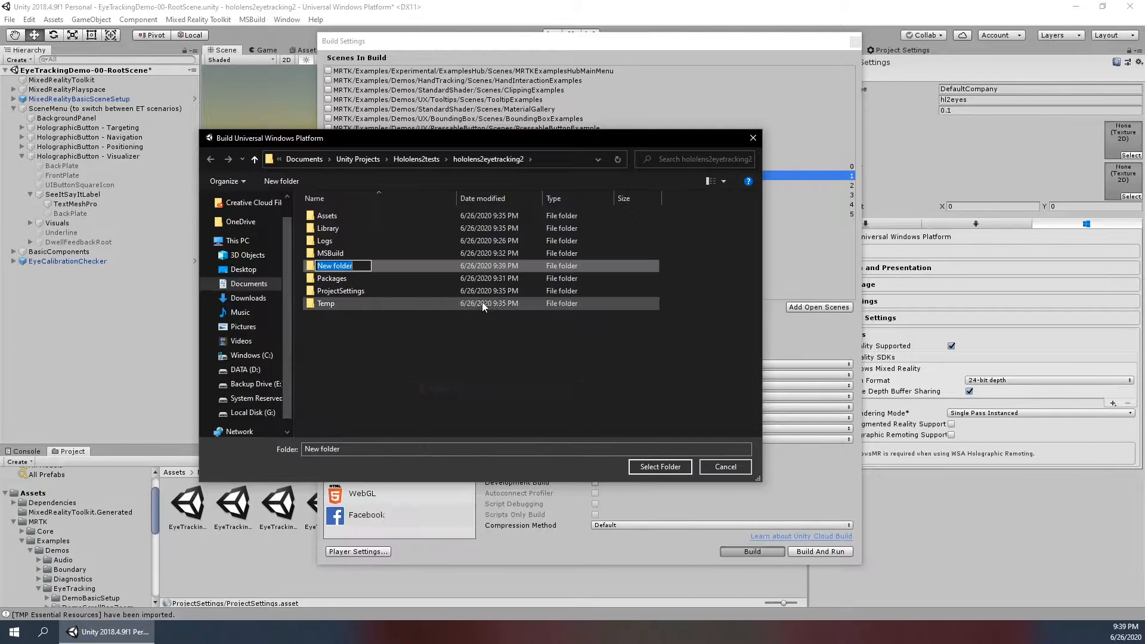
type("_build")
key("Return")
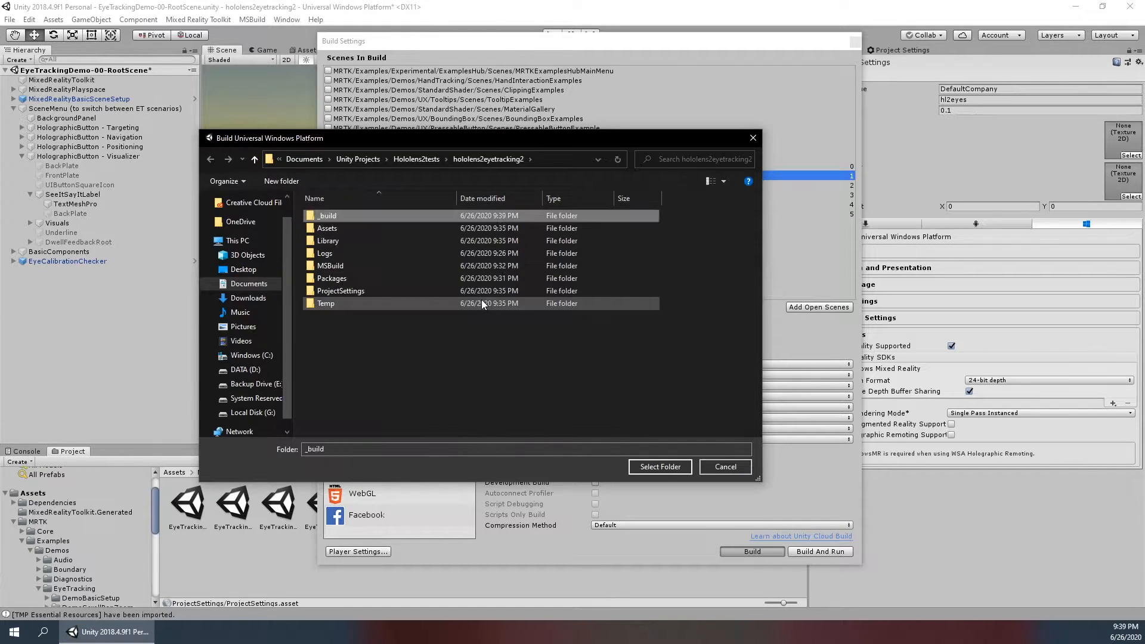
double_click(442, 214)
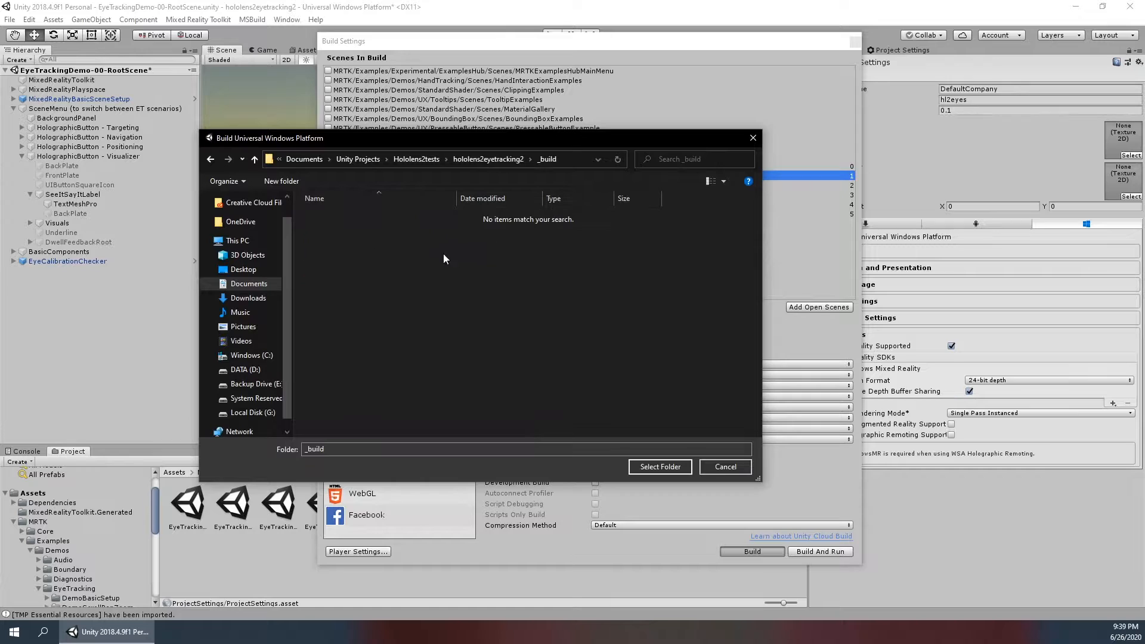
left_click(649, 468)
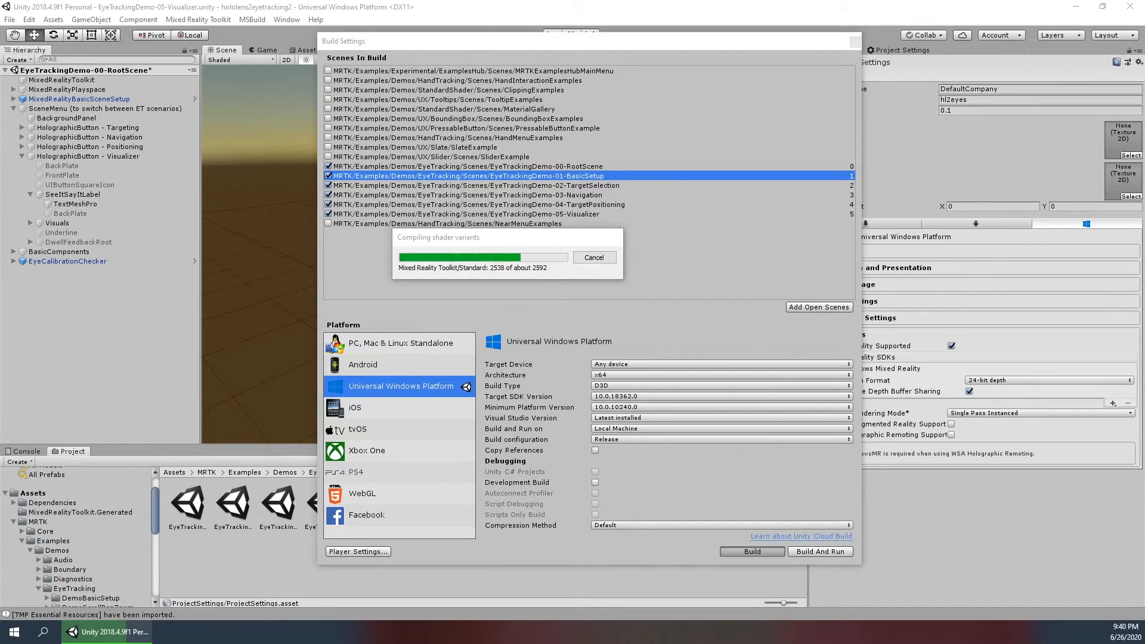
- Open the project's _build folder in File Explorer and place its window clear of the build progress dialog
left_click_drag(780, 238, 417, 205)
double_click(390, 278)
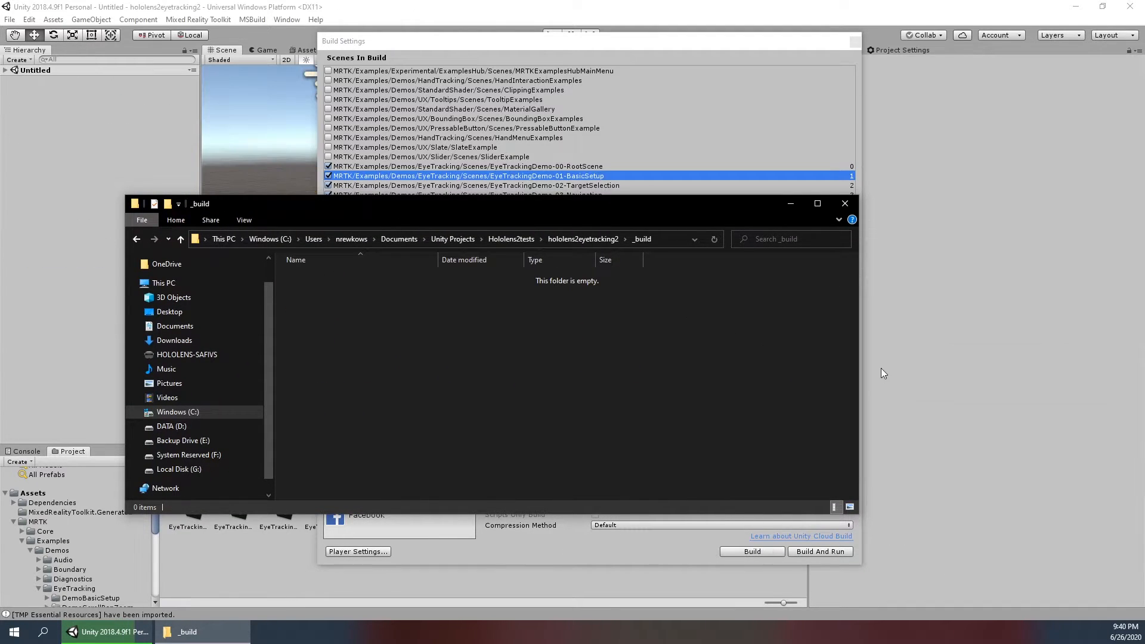
left_click_drag(728, 203, 835, 267)
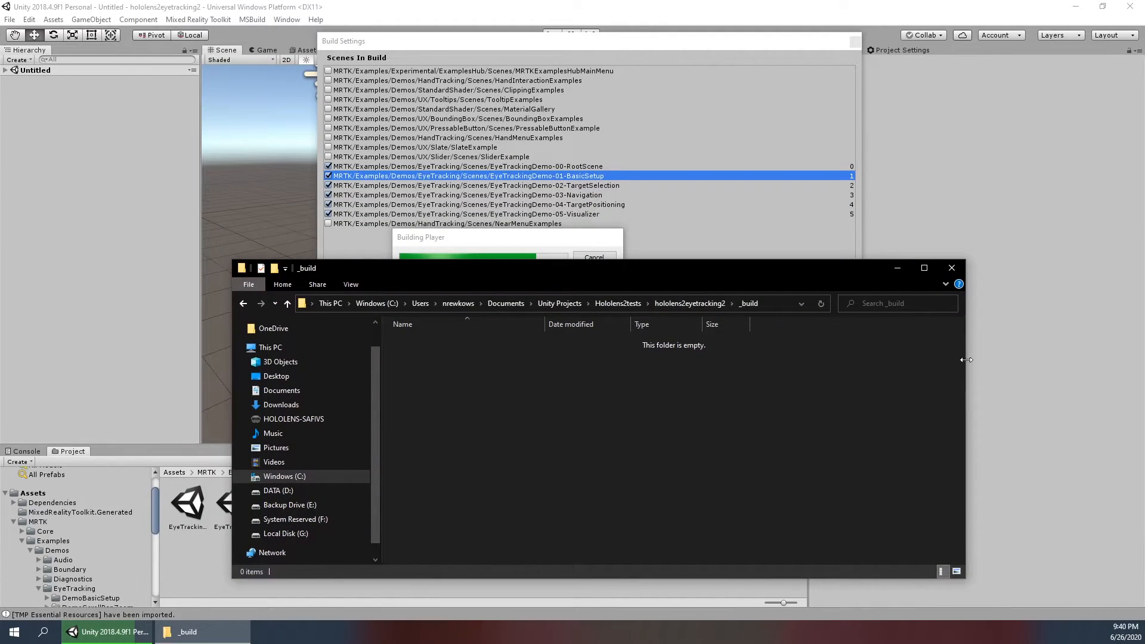
left_click_drag(820, 357, 813, 356)
left_click_drag(682, 264, 456, 303)
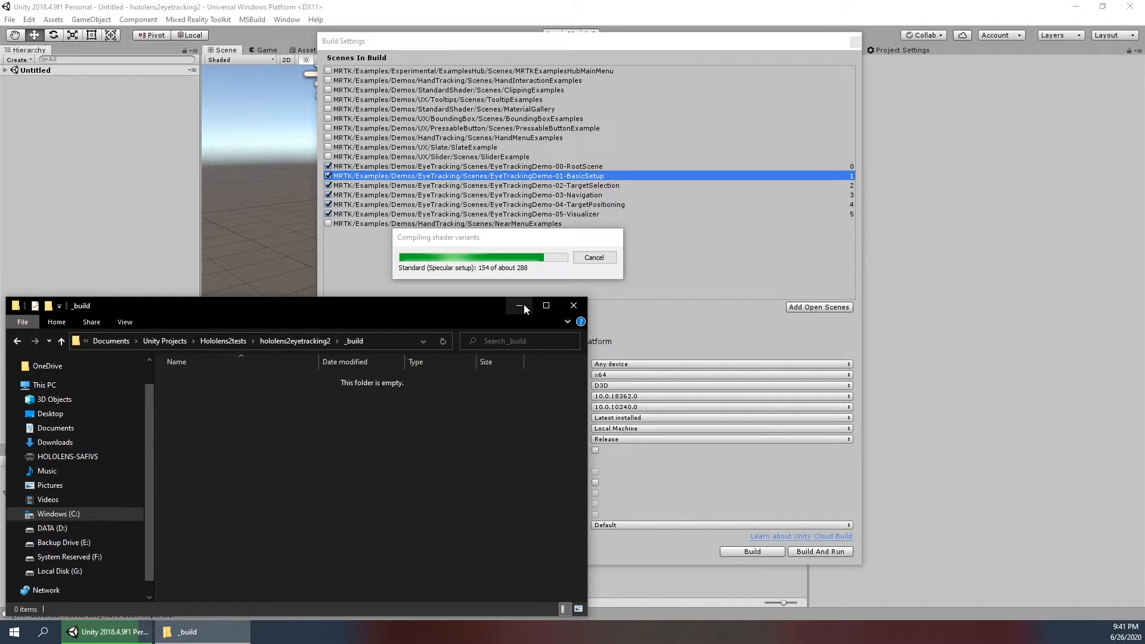
left_click_drag(485, 305, 494, 304)
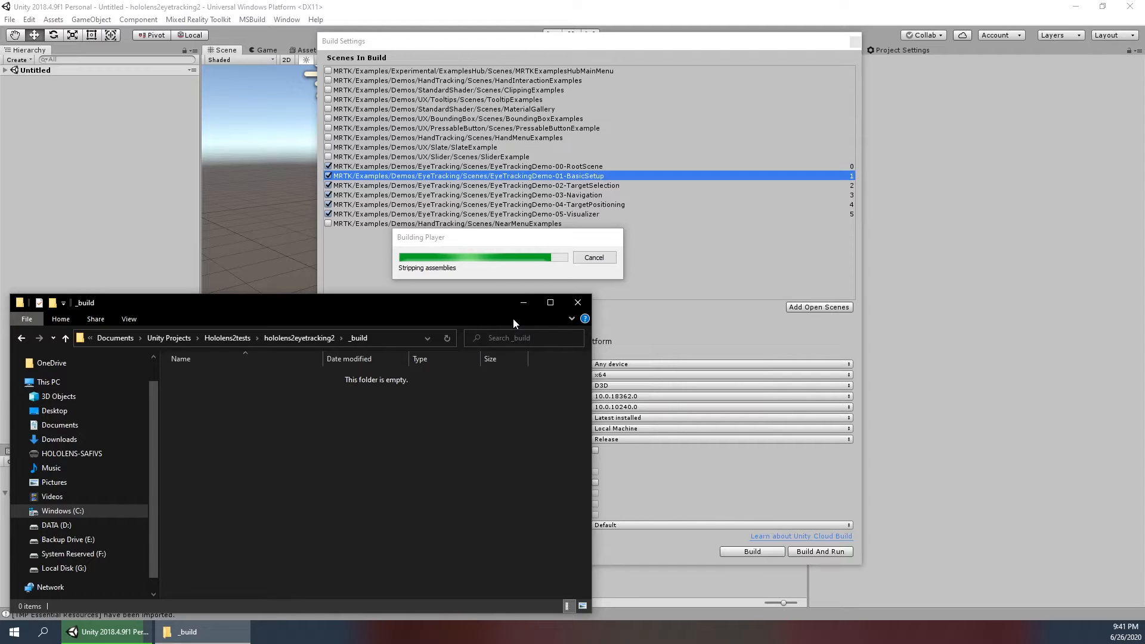
left_click_drag(511, 314, 544, 310)
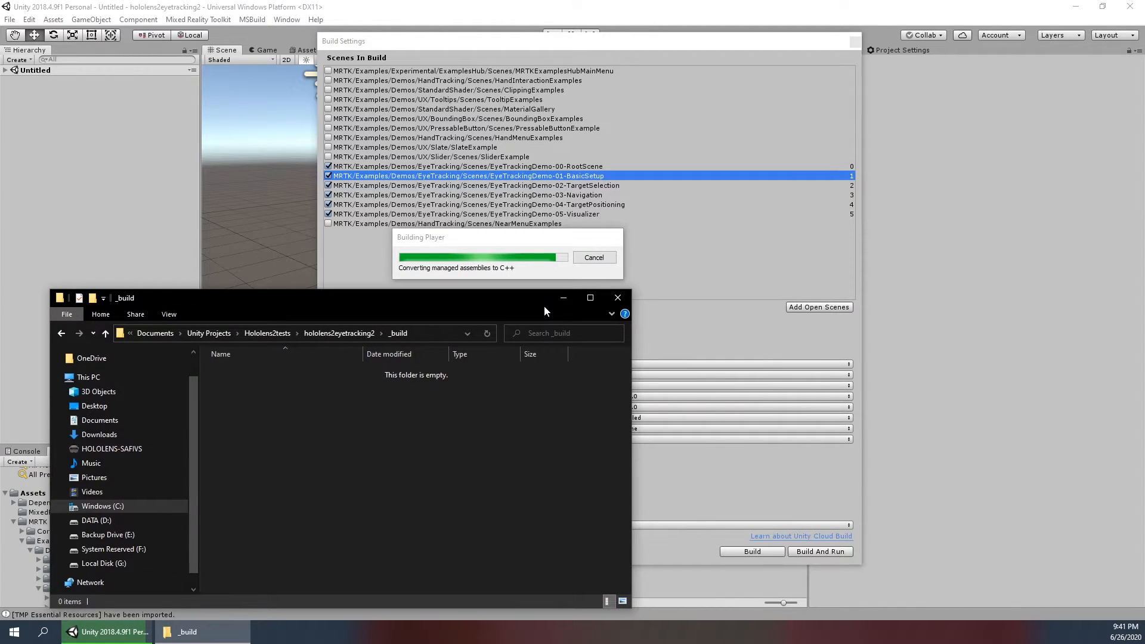
- Browse the connected HoloLens's internal storage to the Camera Roll in Pictures, and return to the device's root
left_click(171, 453)
double_click(255, 377)
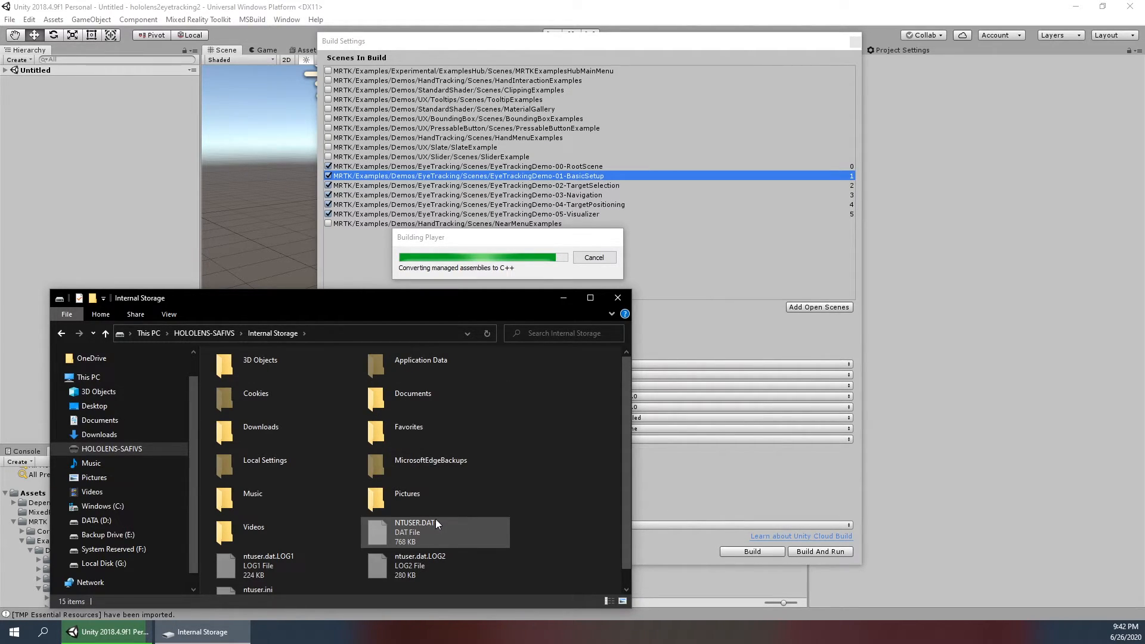
double_click(434, 503)
left_click(276, 377)
double_click(274, 377)
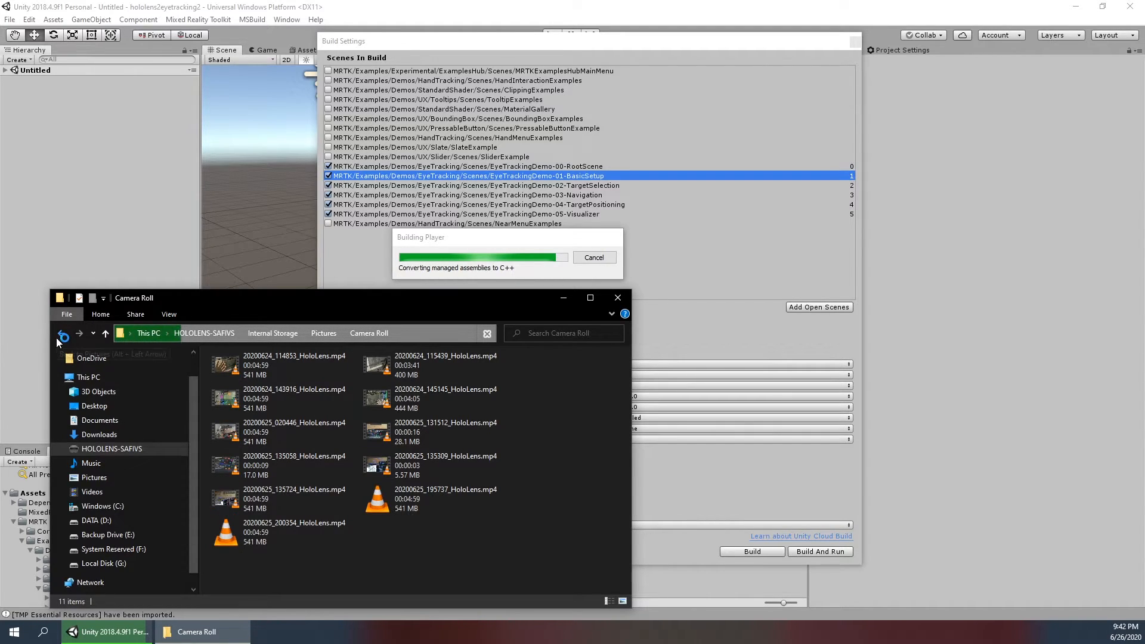
left_click(207, 334)
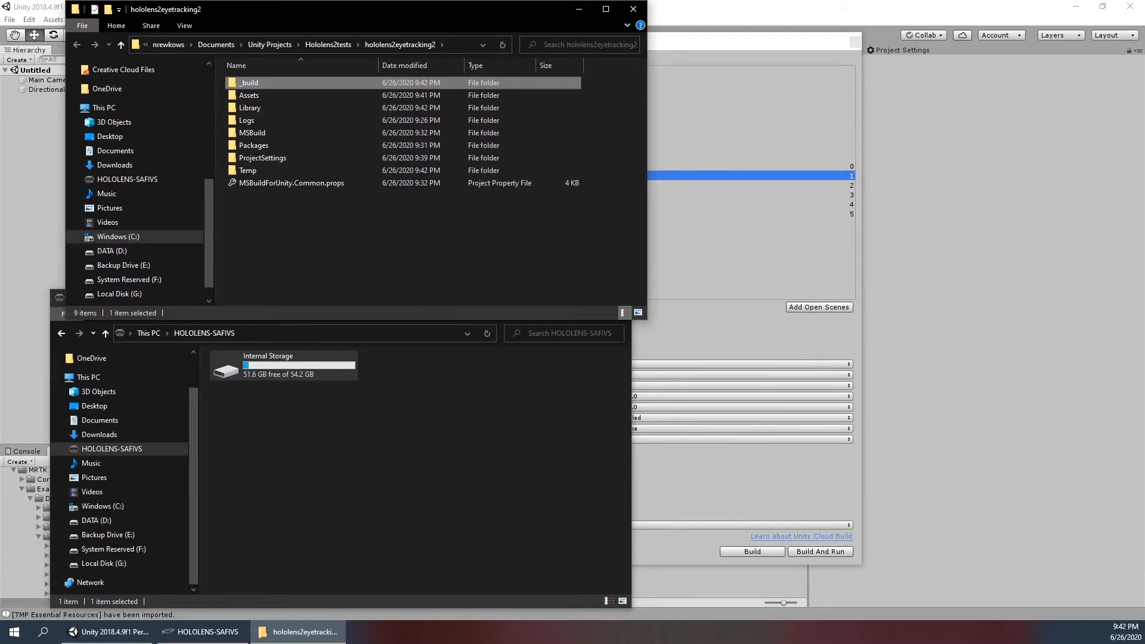
- Move the project folder window toward the middle of the screen and open _build to inspect the generated files
left_click_drag(487, 10, 546, 178)
double_click(413, 248)
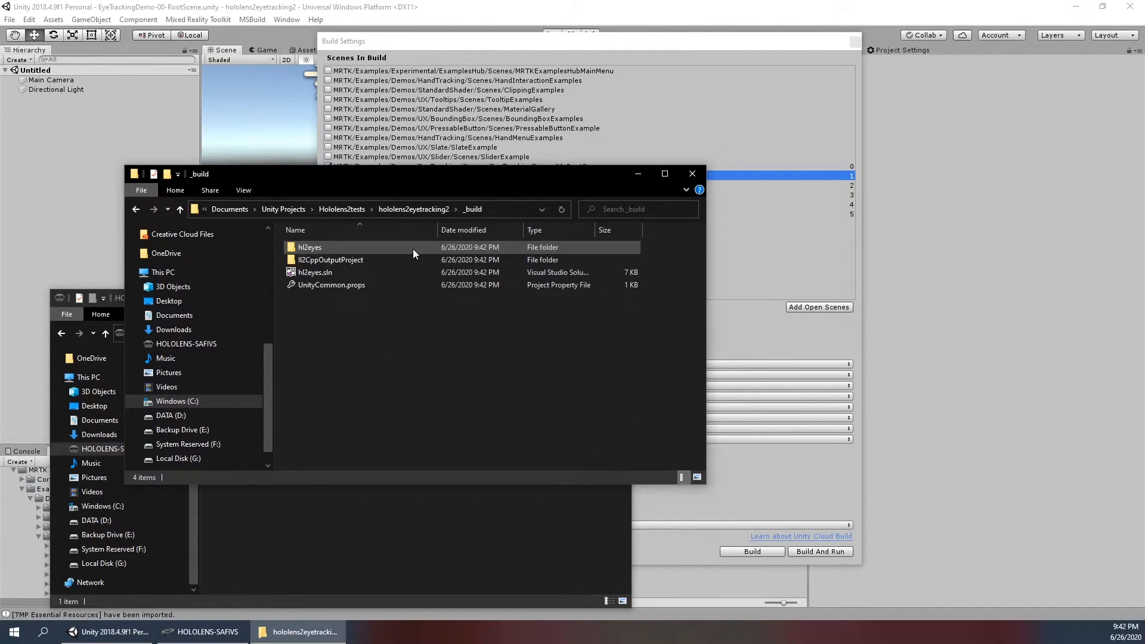
- Open the generated hl2eyes.sln solution from the _build folder in Visual Studio
double_click(340, 276)
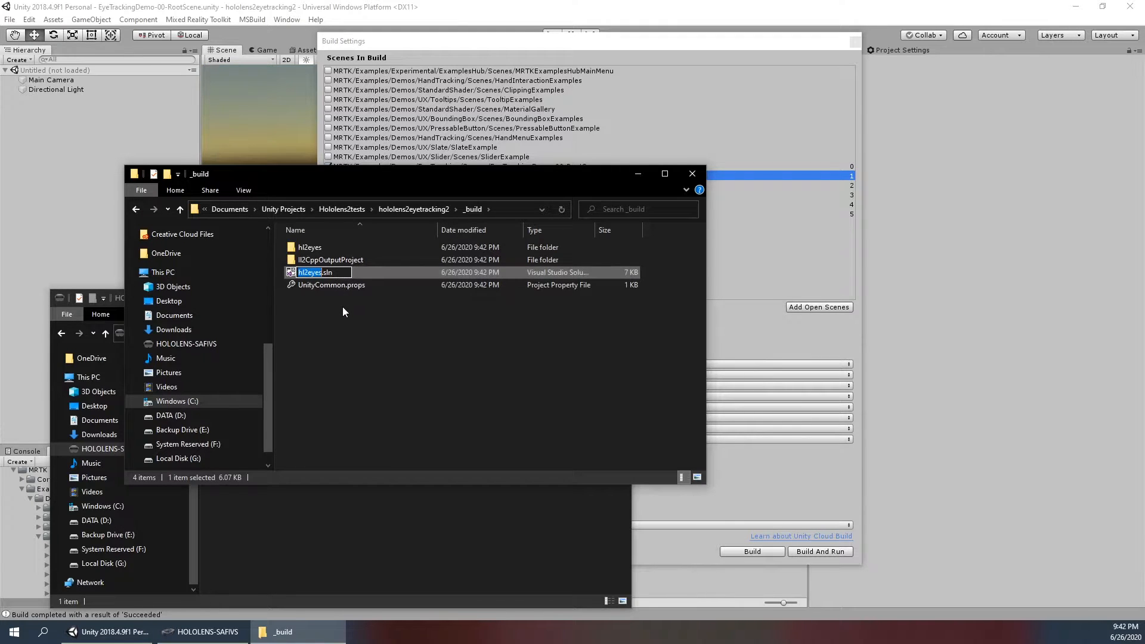
left_click(320, 272)
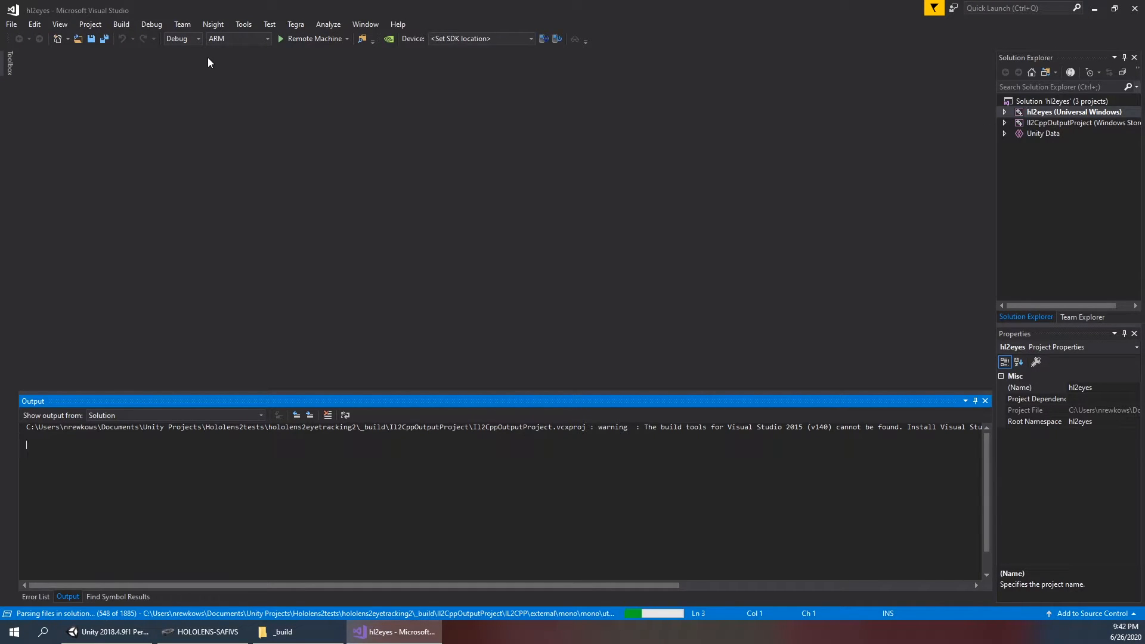
- Open the hl2eyes project's Package.appxmanifest and enable the Gaze Input capability
left_click(1004, 112)
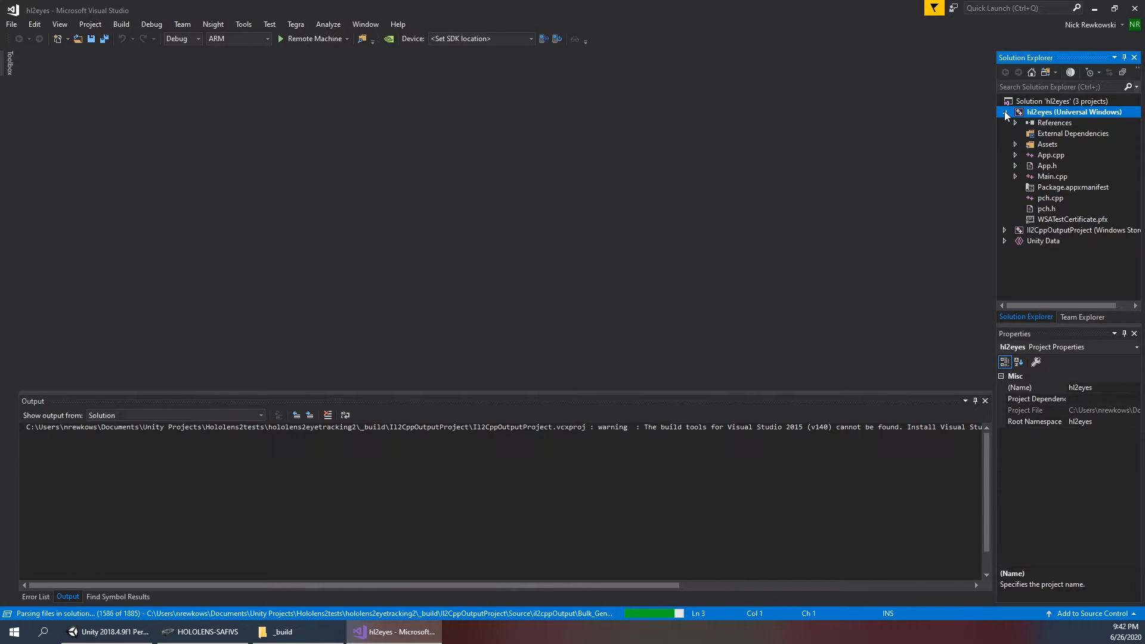
double_click(1040, 189)
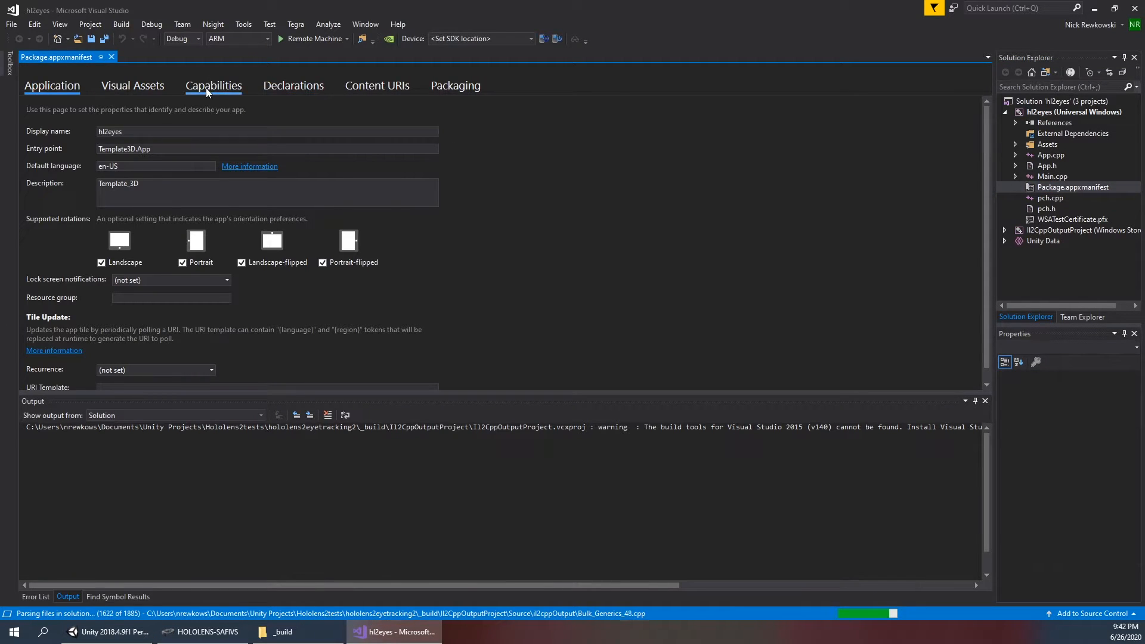
left_click(206, 86)
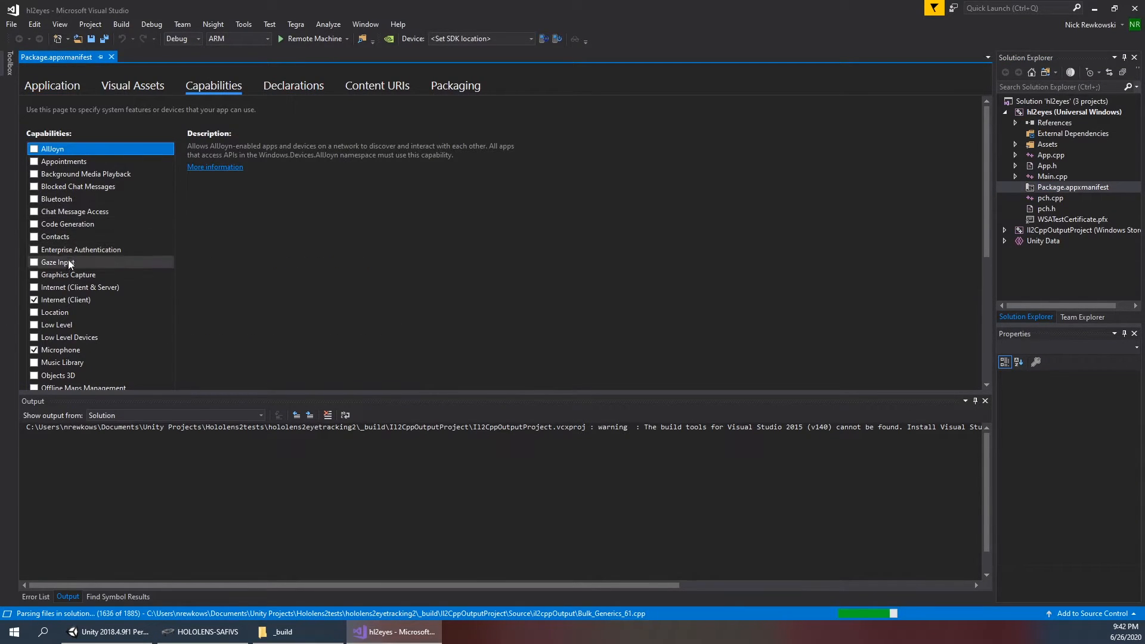
left_click(34, 262)
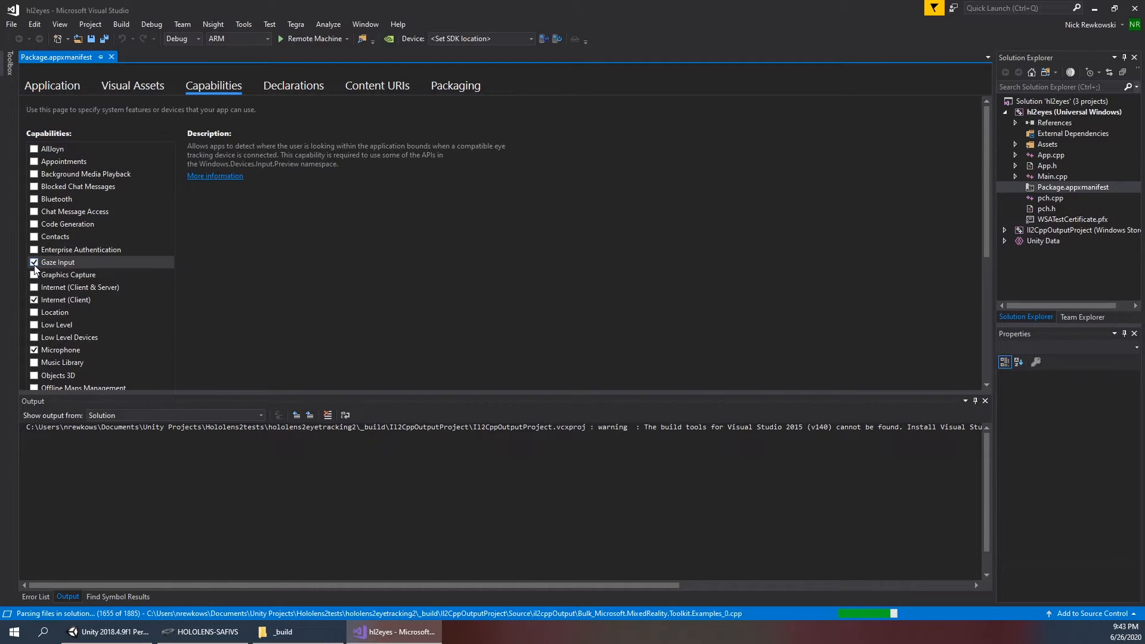
- Switch to Unity to check the Build Settings window, moving it around the screen, and return to the hl2eyes solution in Visual Studio
left_click(108, 632)
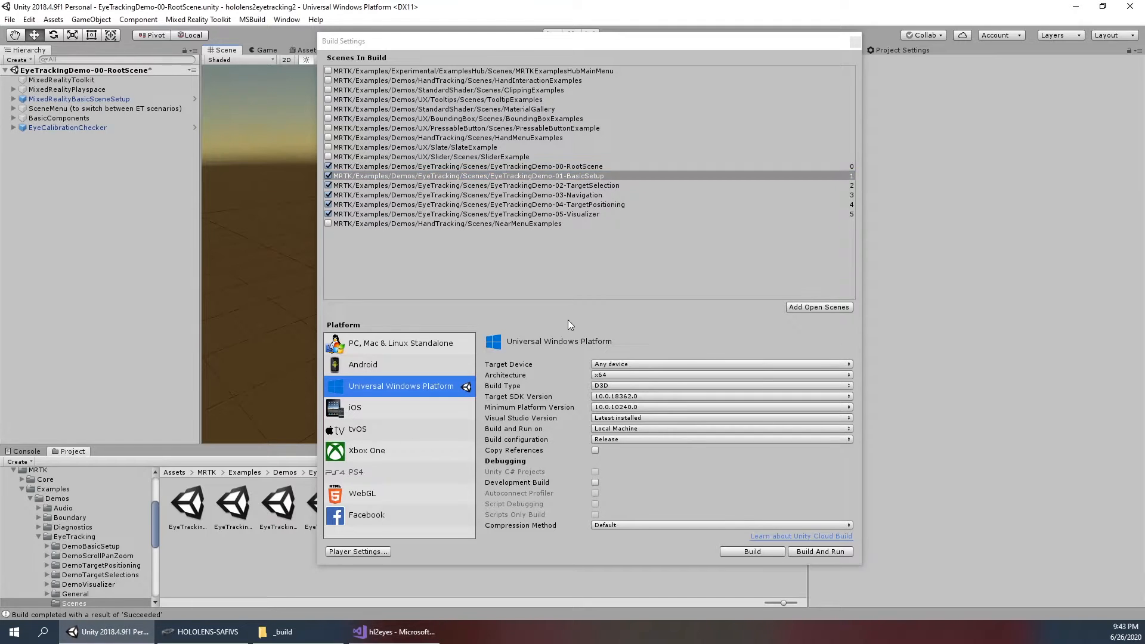
left_click_drag(485, 49, 527, 139)
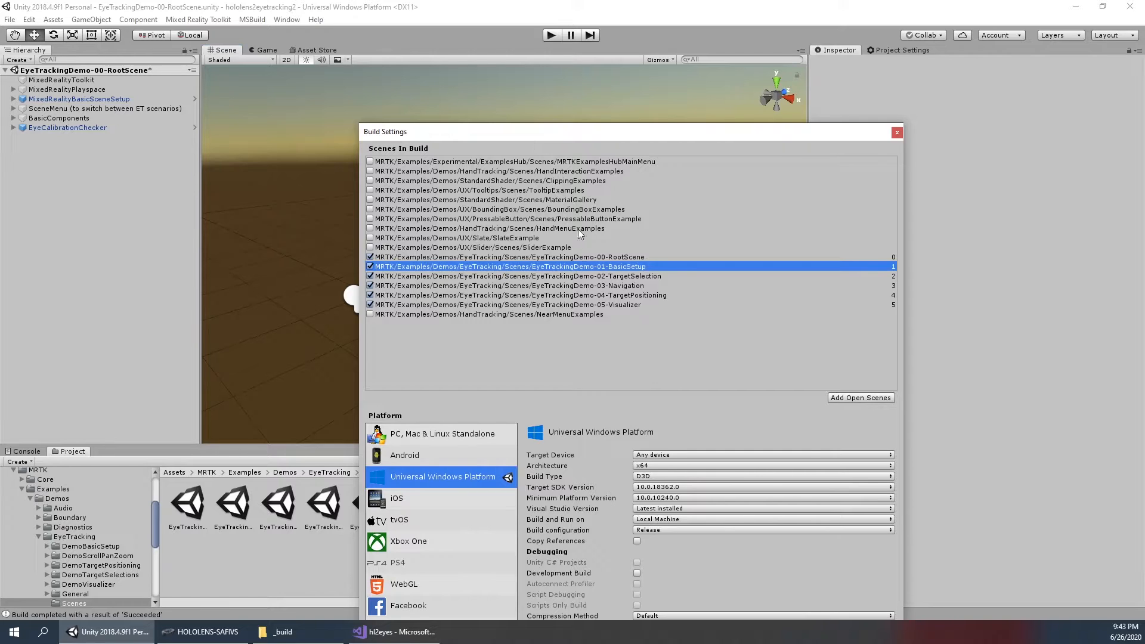
left_click_drag(595, 131, 559, 60)
left_click(395, 637)
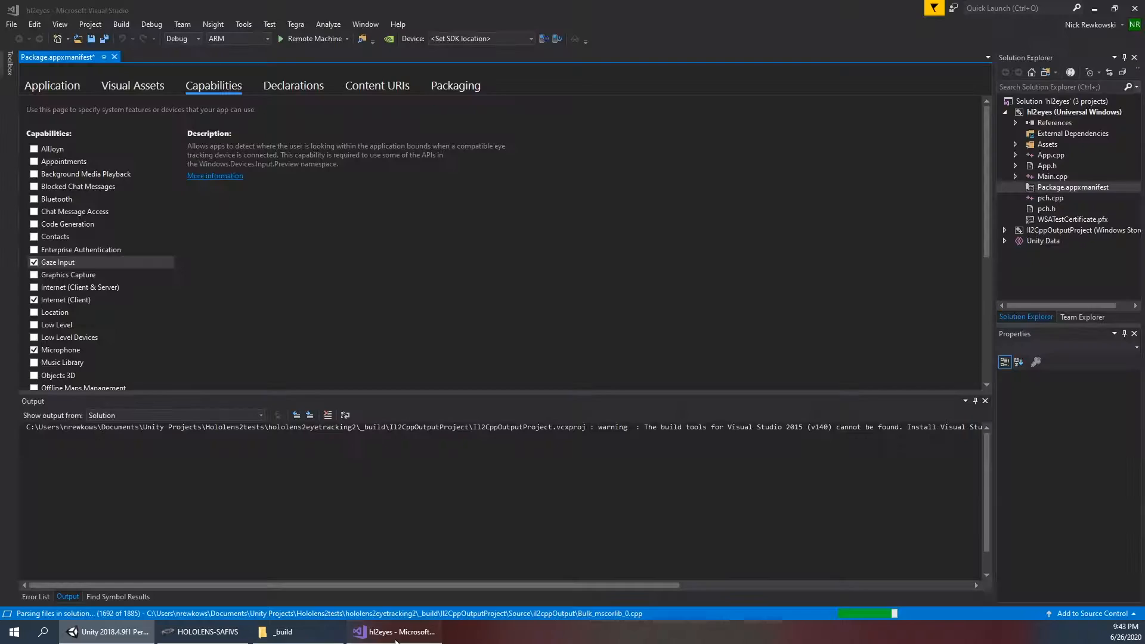
- Save the package manifest and set the solution configuration to Release
key("ctrl+s")
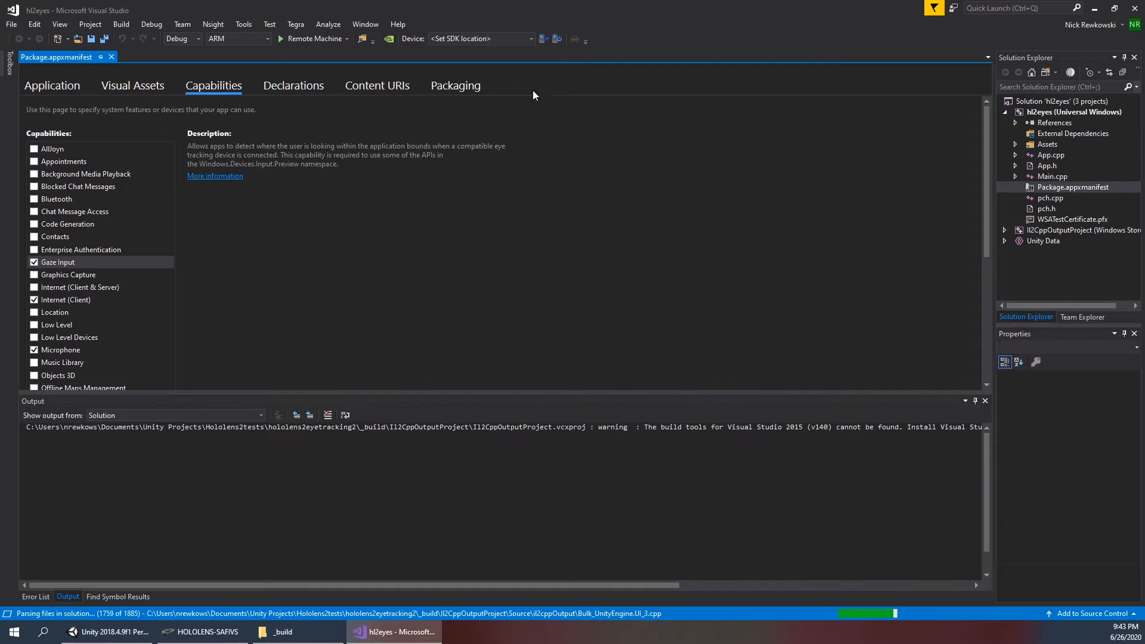
left_click(193, 39)
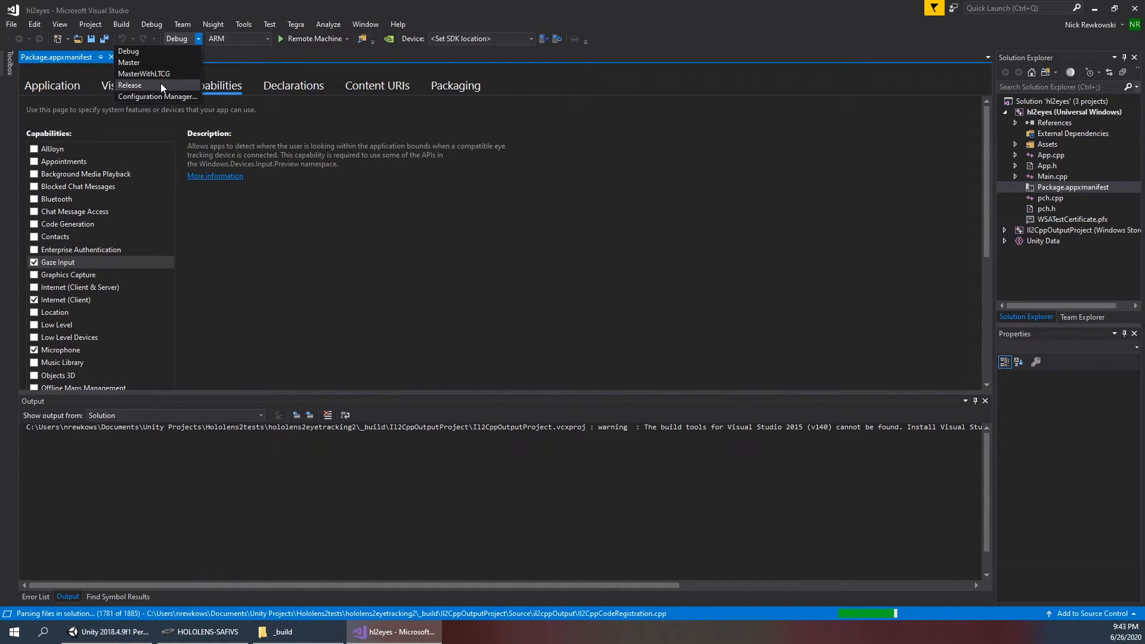
left_click(160, 84)
left_click(184, 43)
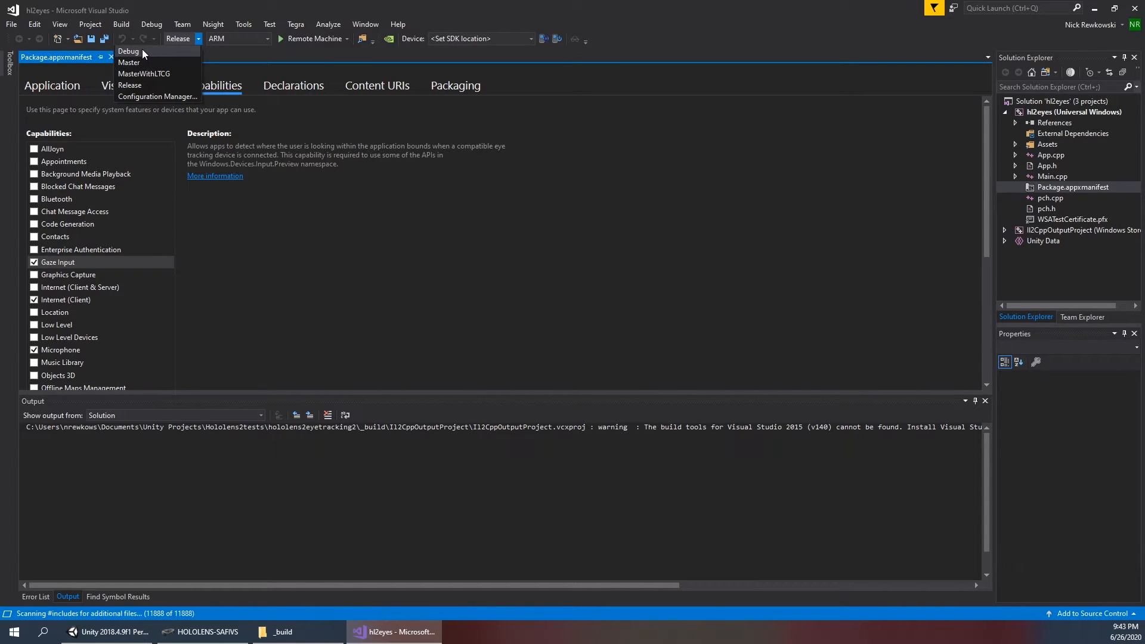
left_click(130, 85)
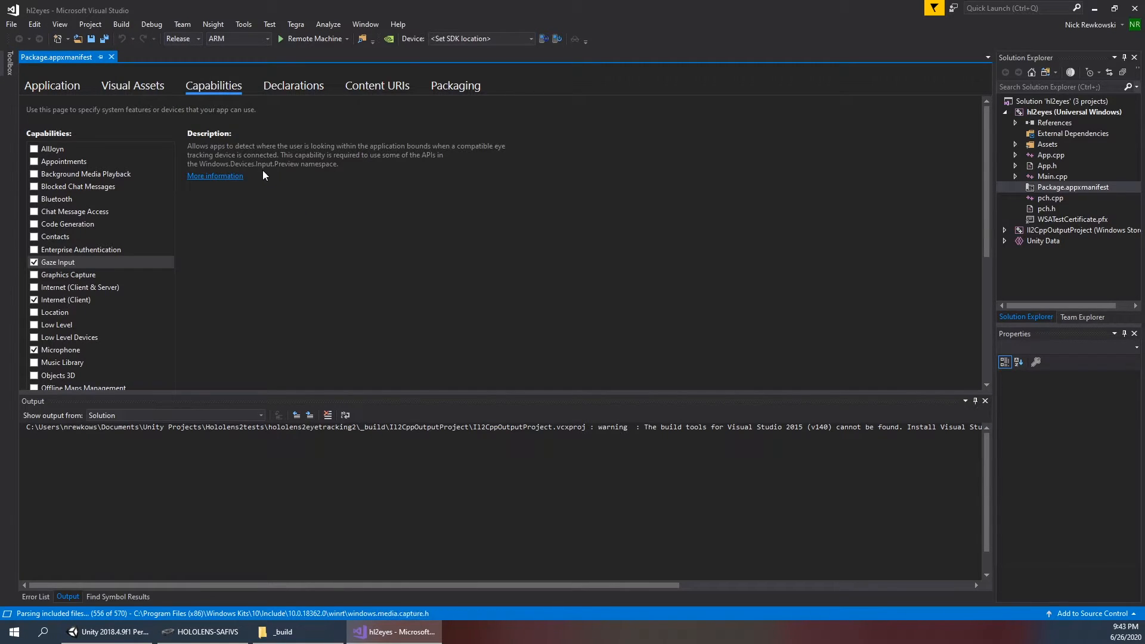
left_click(187, 37)
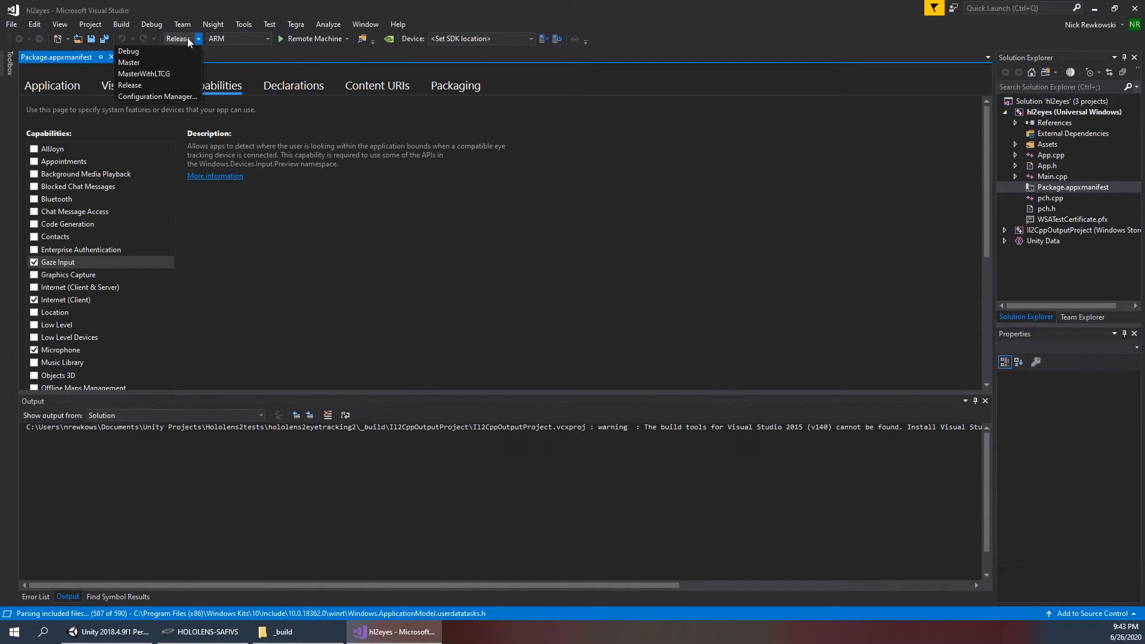
left_click(380, 205)
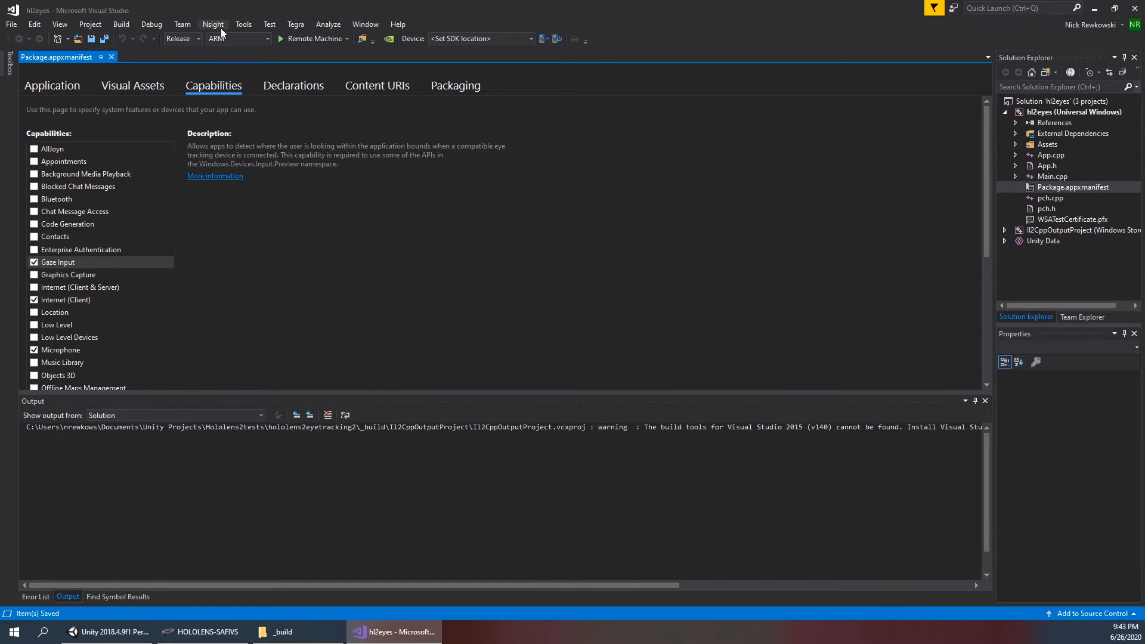
- Set the solution platform to ARM and the deployment target to Device
left_click(237, 39)
left_click(236, 39)
left_click(235, 38)
left_click(236, 38)
left_click(235, 38)
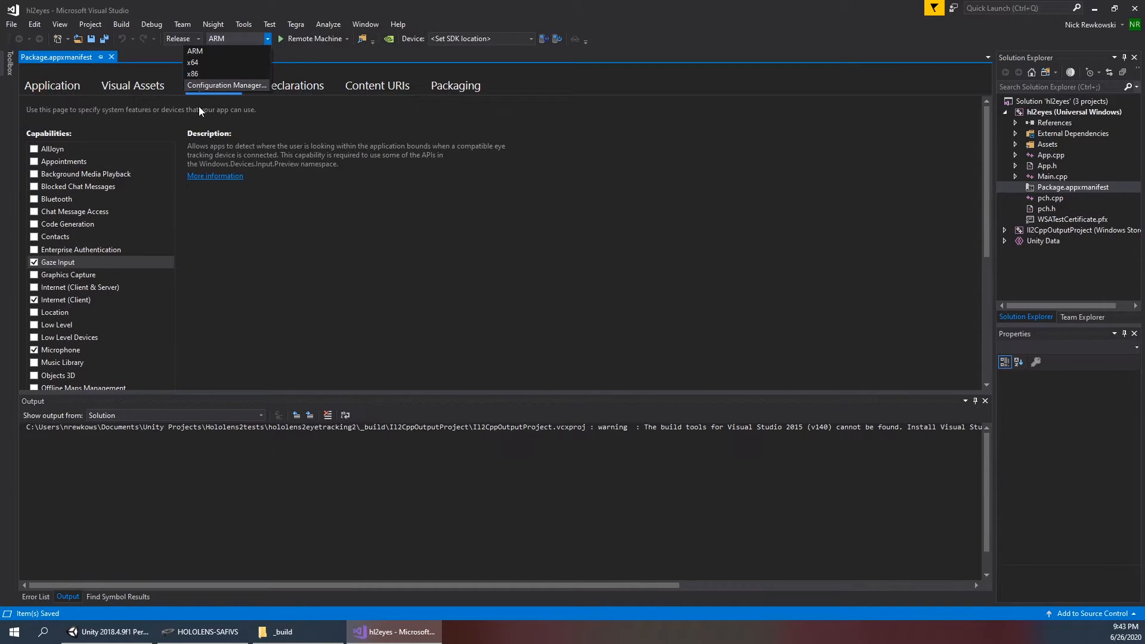
left_click(198, 51)
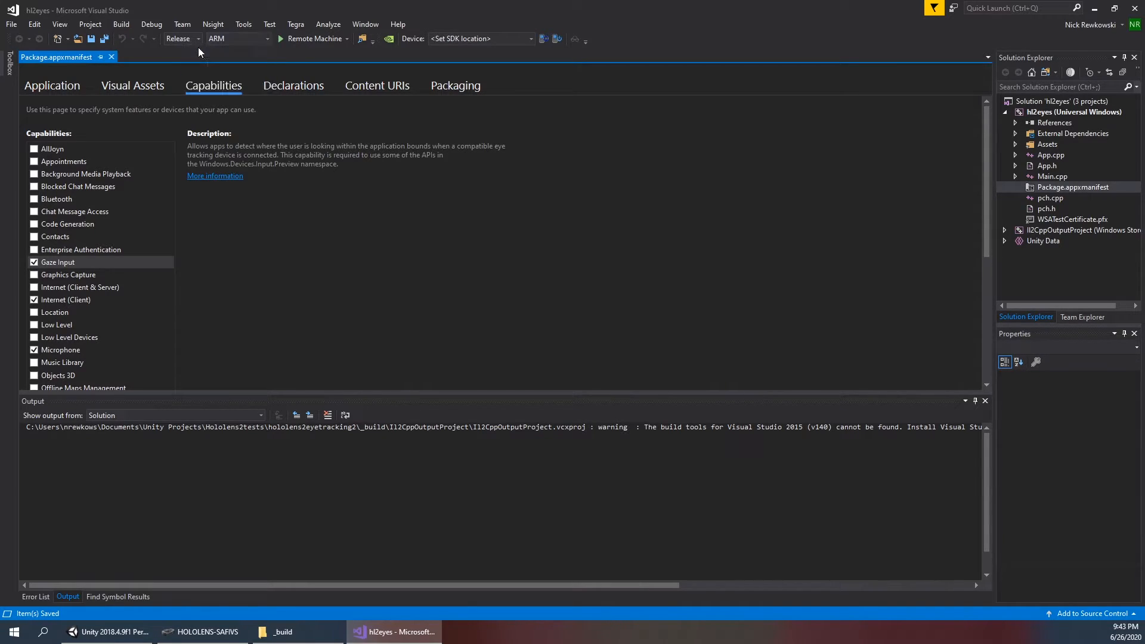
left_click(348, 39)
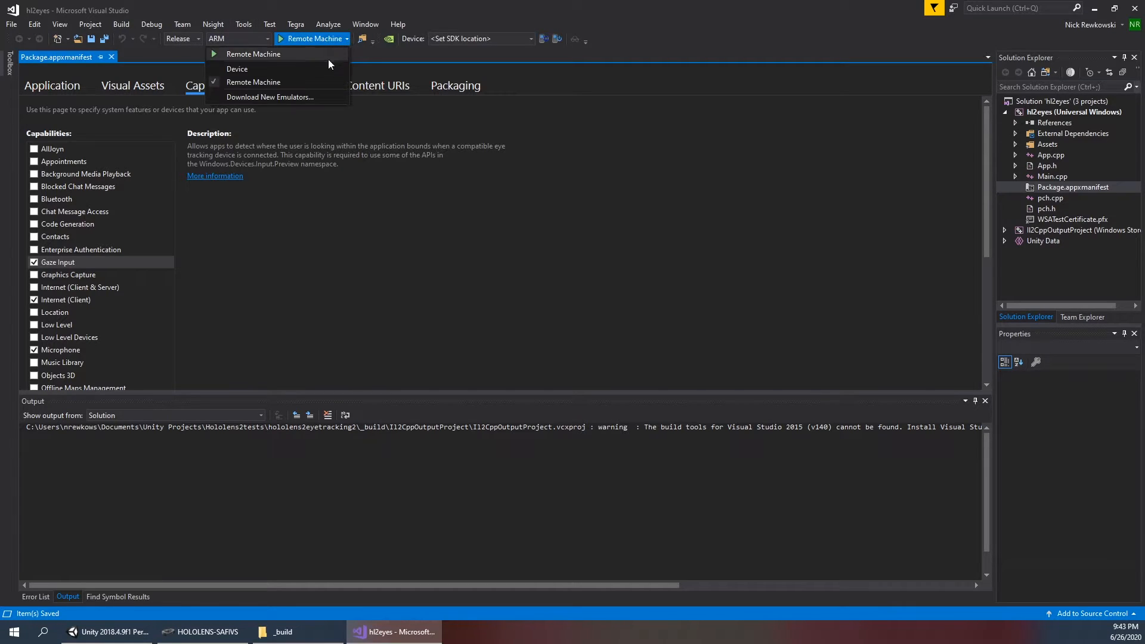
left_click(287, 69)
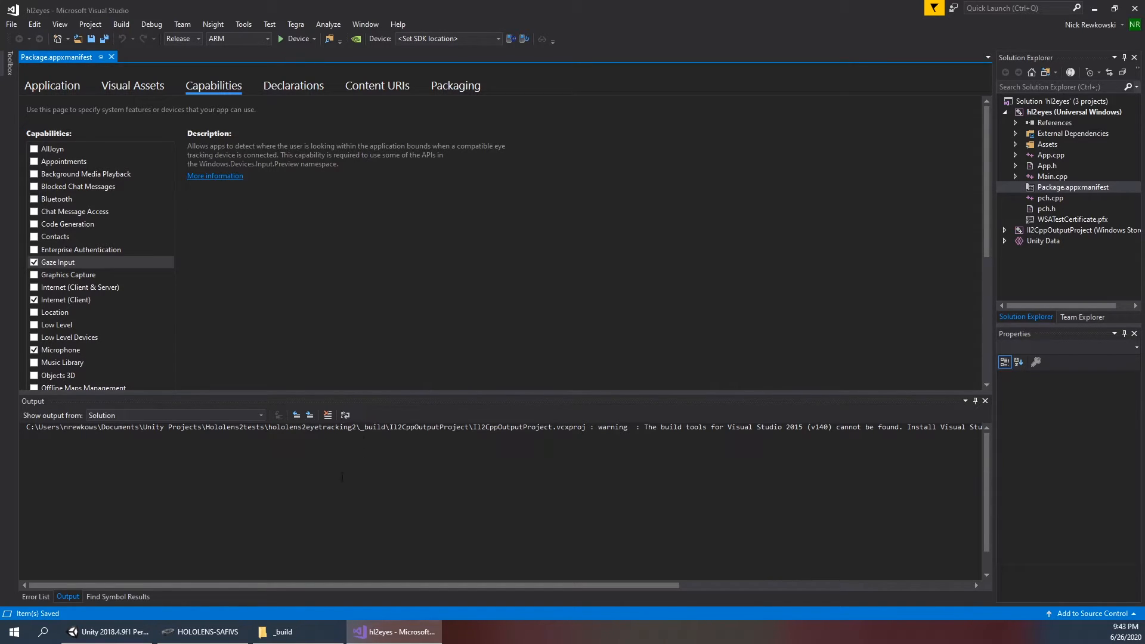
- Check in File Explorer that the connected HoloLens's internal storage is accessible, and minimize the device window
left_click(202, 631)
double_click(291, 372)
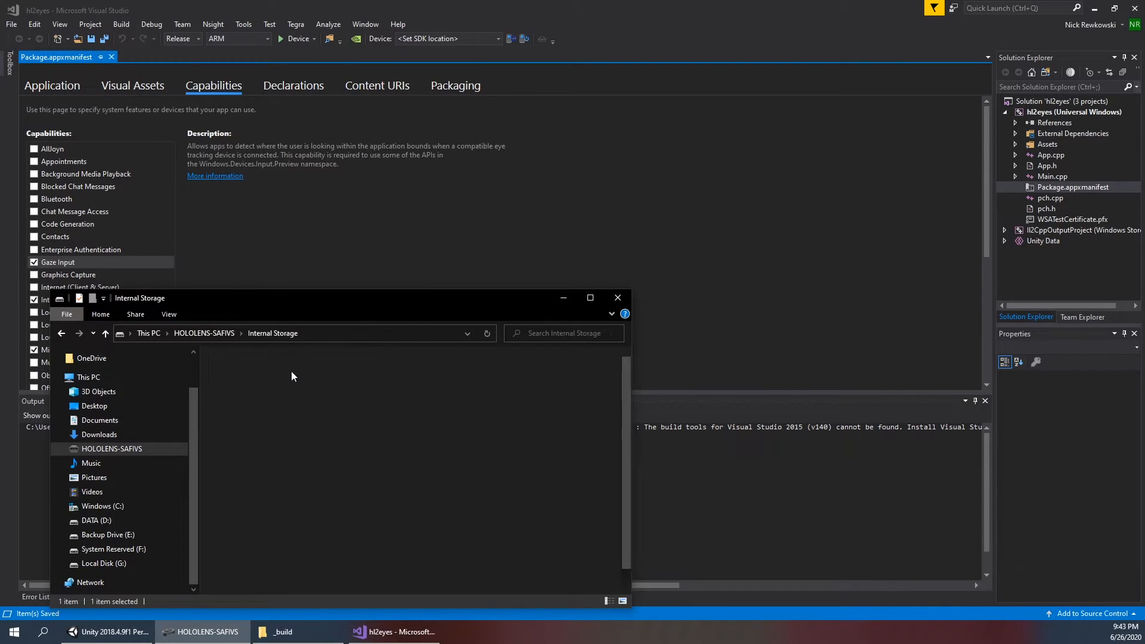
left_click(61, 334)
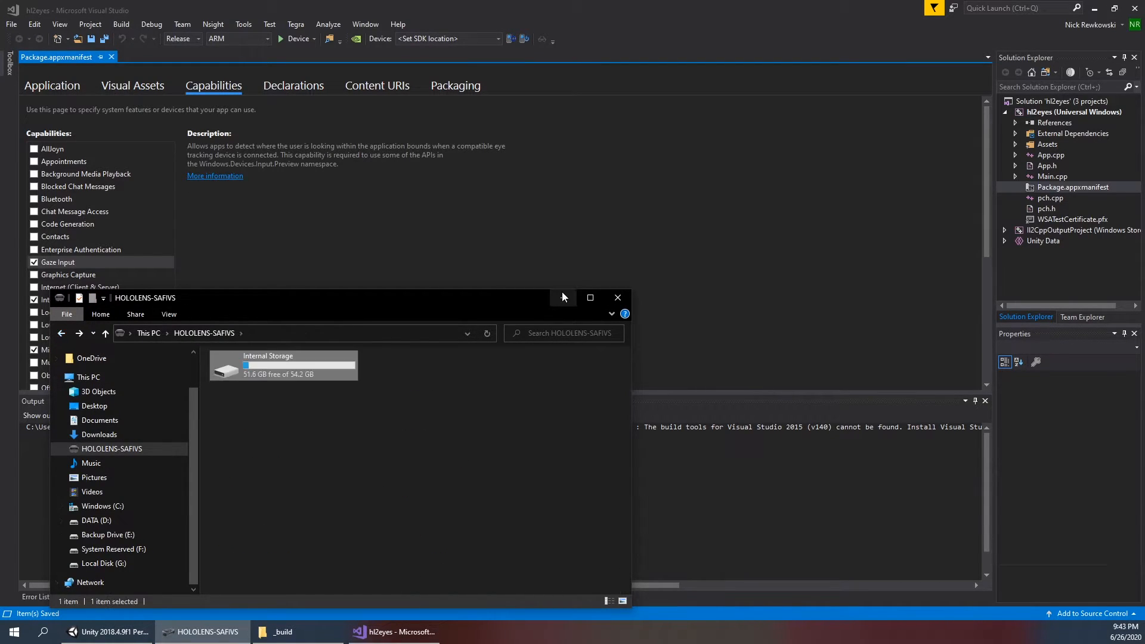
left_click(564, 297)
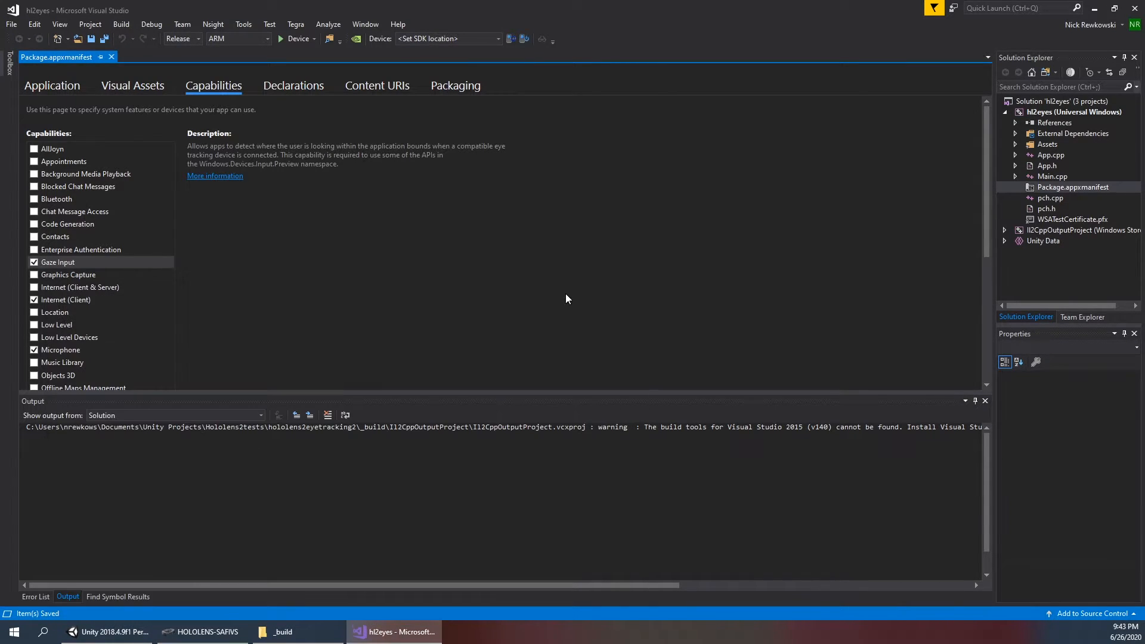
- Build and deploy hl2eyes to the connected device with debugging, and enlarge the build output area to follow the progress
left_click(294, 38)
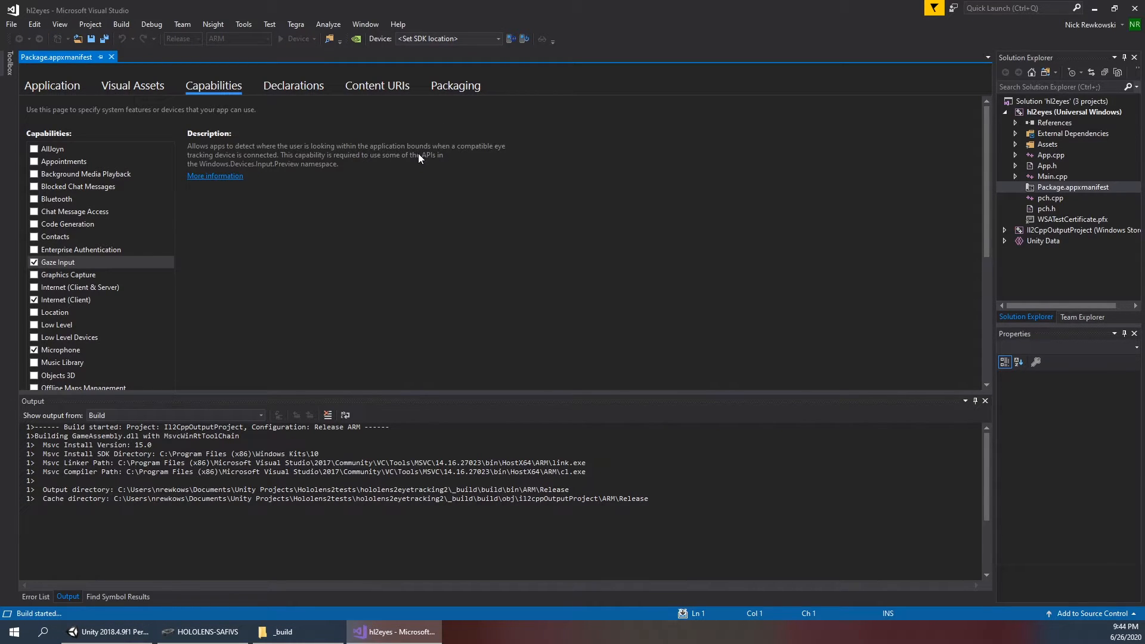
left_click_drag(524, 393, 515, 239)
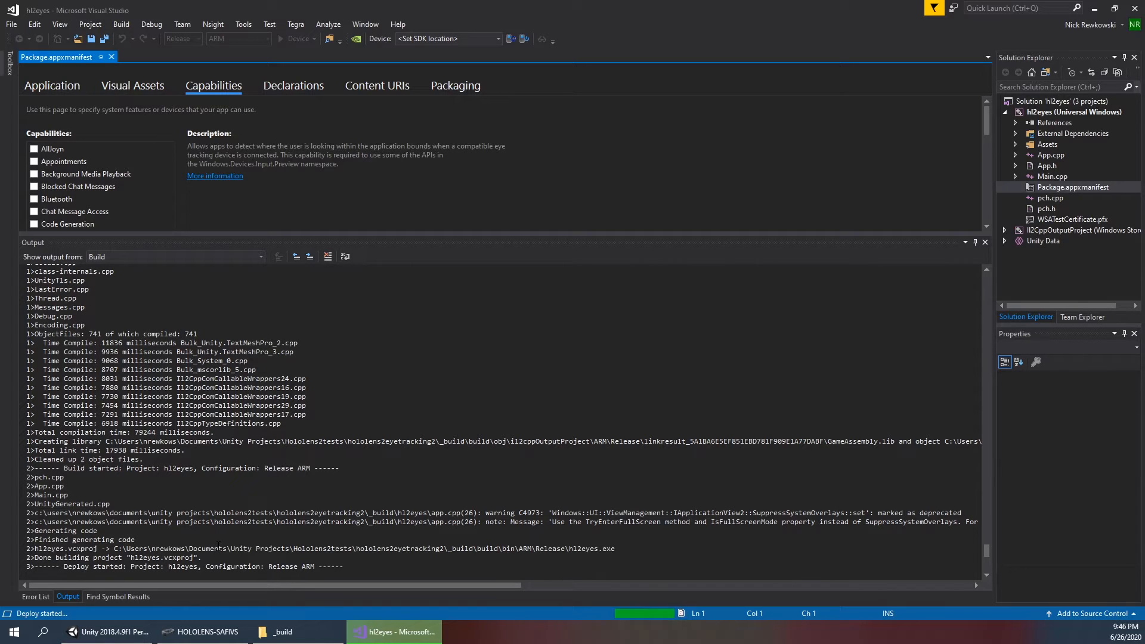
left_click(252, 240)
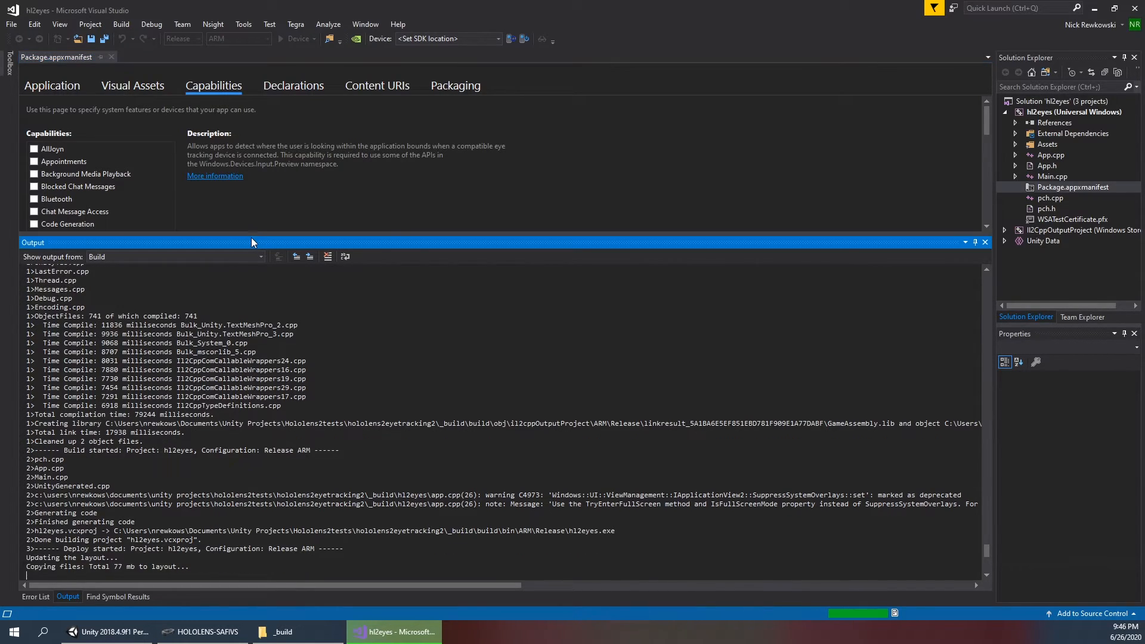
left_click_drag(248, 236, 249, 266)
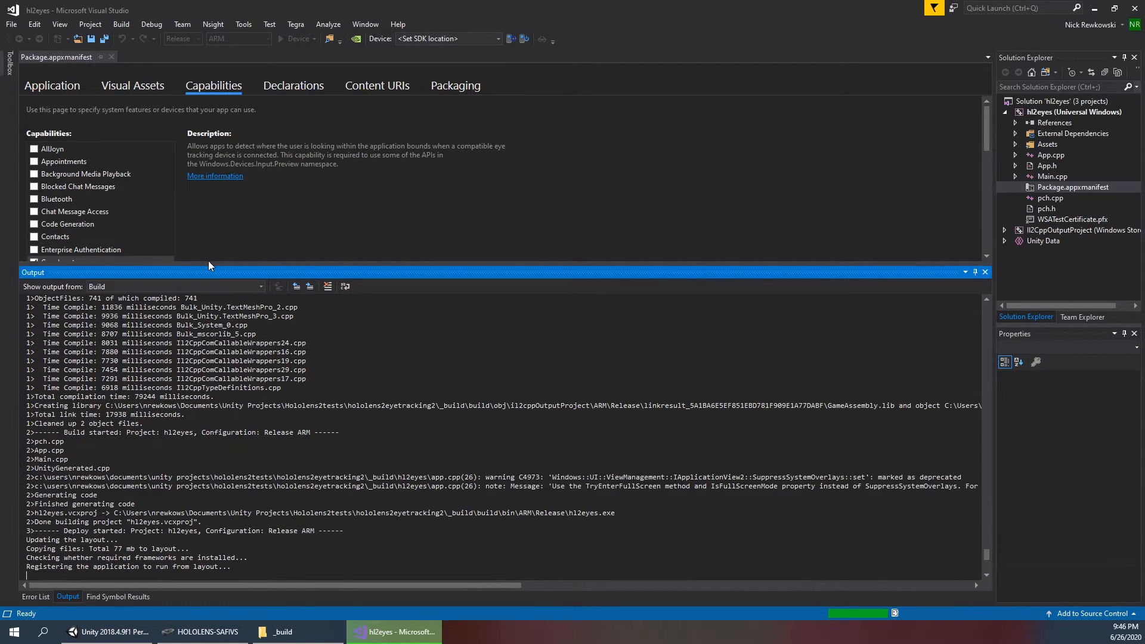
mouse_move(207, 263)
left_mouse_down()
mouse_move(206, 284)
mouse_move(208, 252)
mouse_move(210, 281)
left_mouse_up()
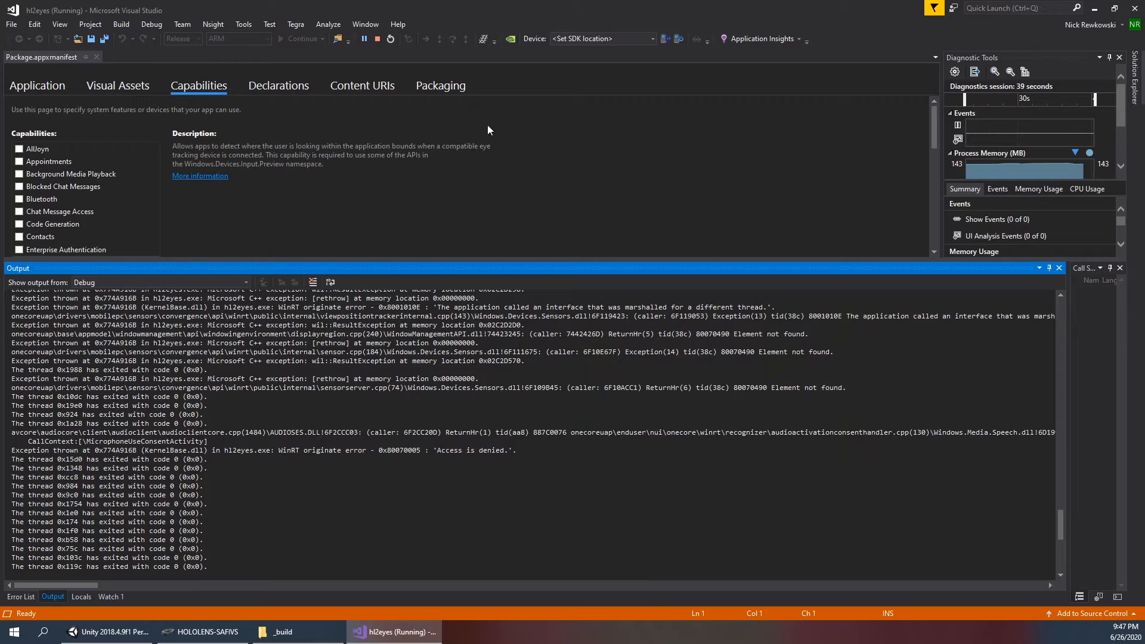
- Stop the hl2eyes debugging session and switch back to Unity
left_click(377, 38)
left_click(107, 632)
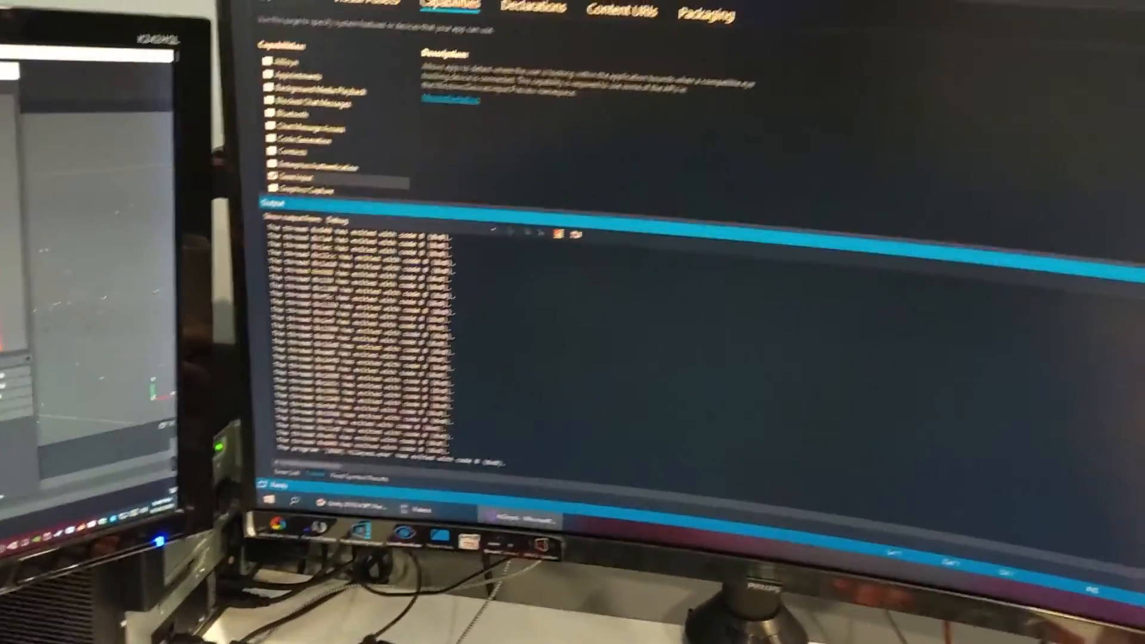
- Launch the deployed hl2eyes app from the full app list of the HoloLens start menu
left_click(524, 95)
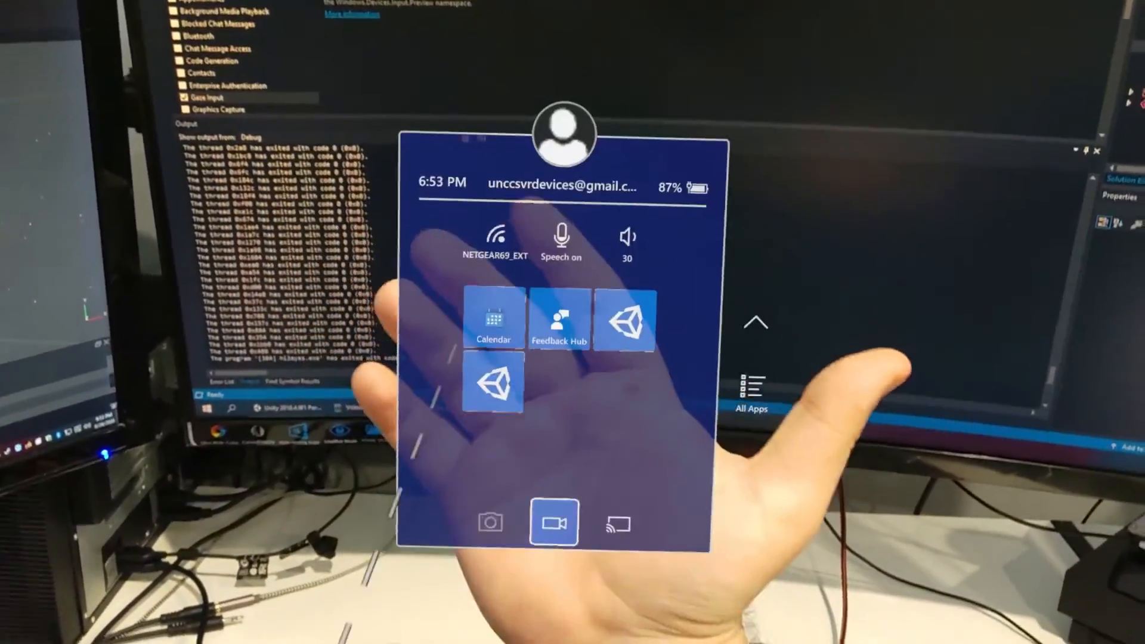
left_click(751, 391)
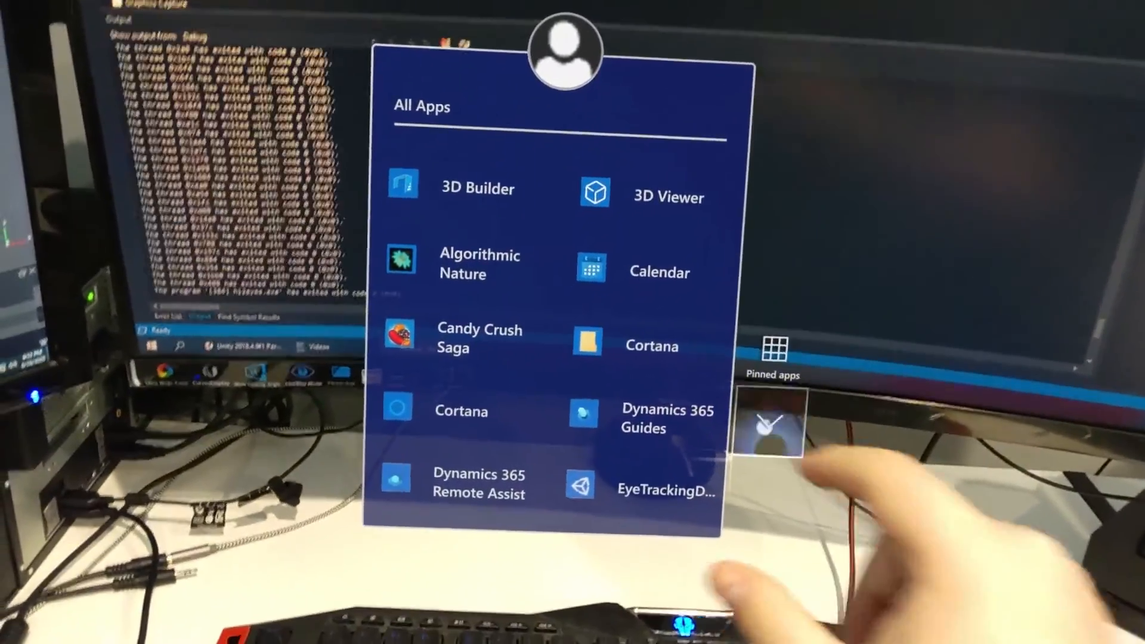
left_click(750, 453)
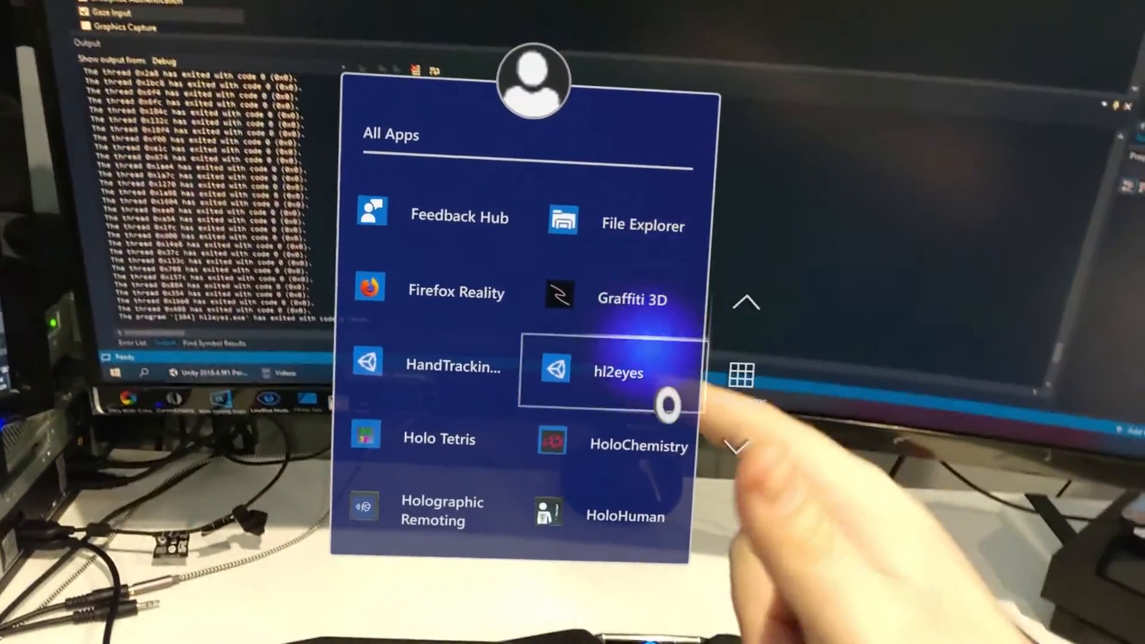
left_click(663, 400)
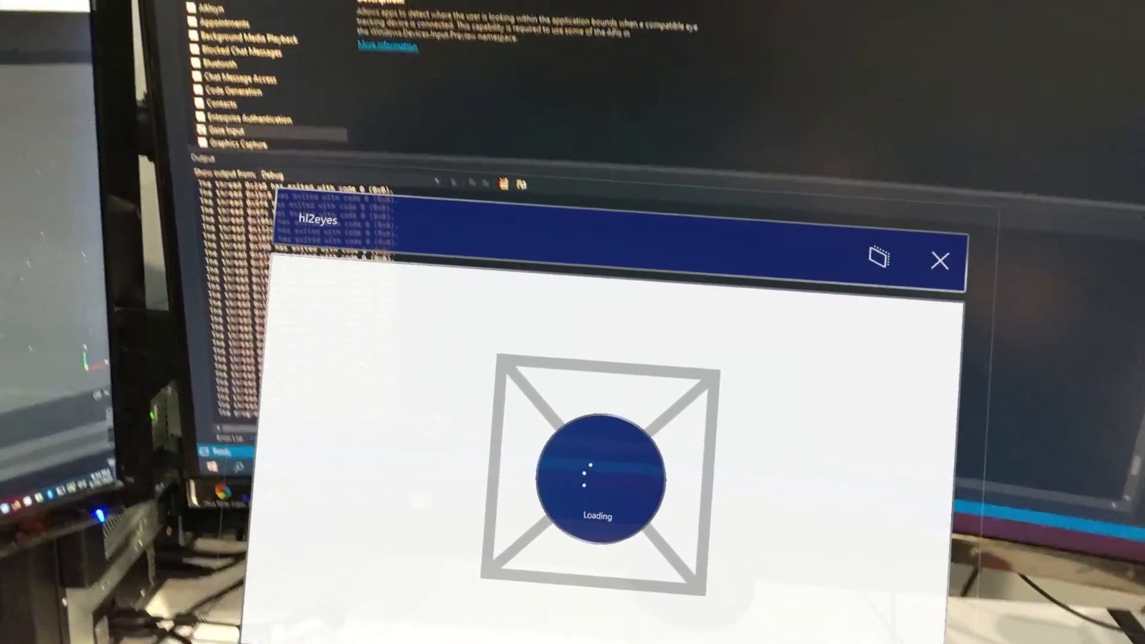